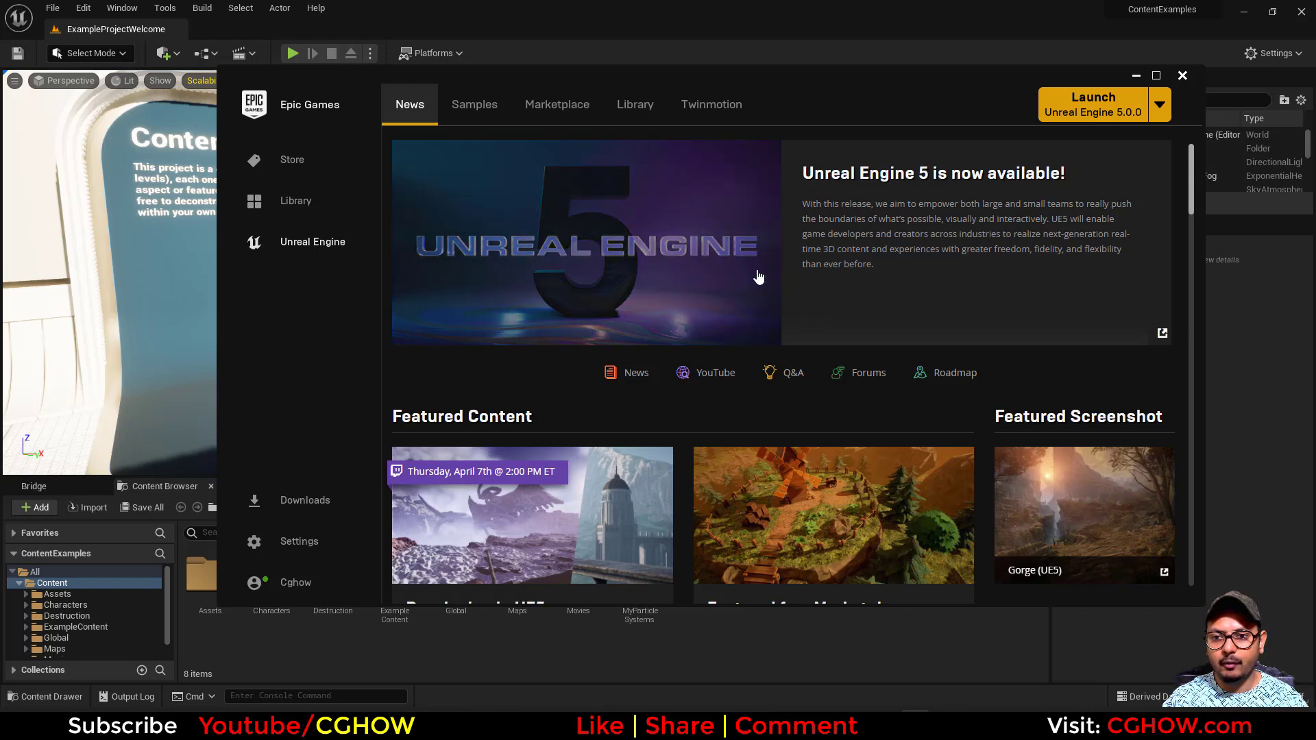
# Browse the Unreal Engine samples in the launcher to the Content Examples project under Engine Feature Samples
pyautogui.click(498, 131)
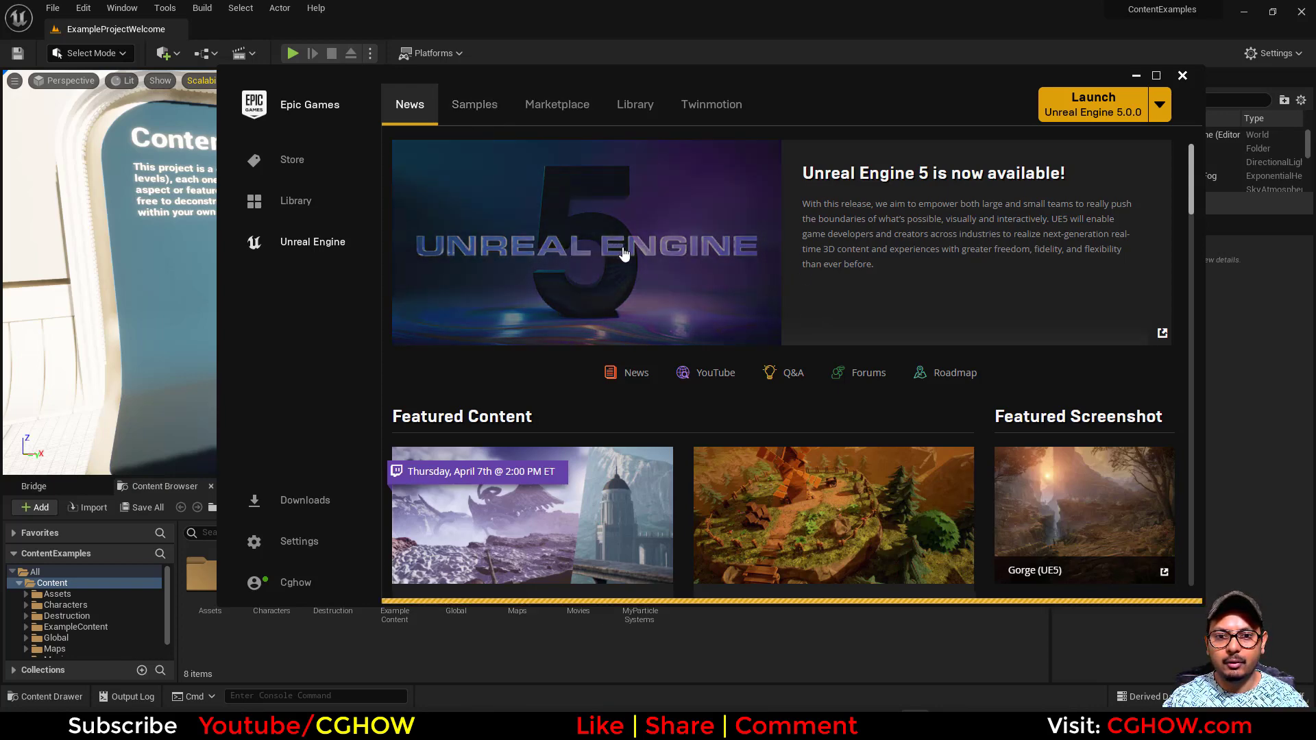
pyautogui.scroll(-3, 549, 274)
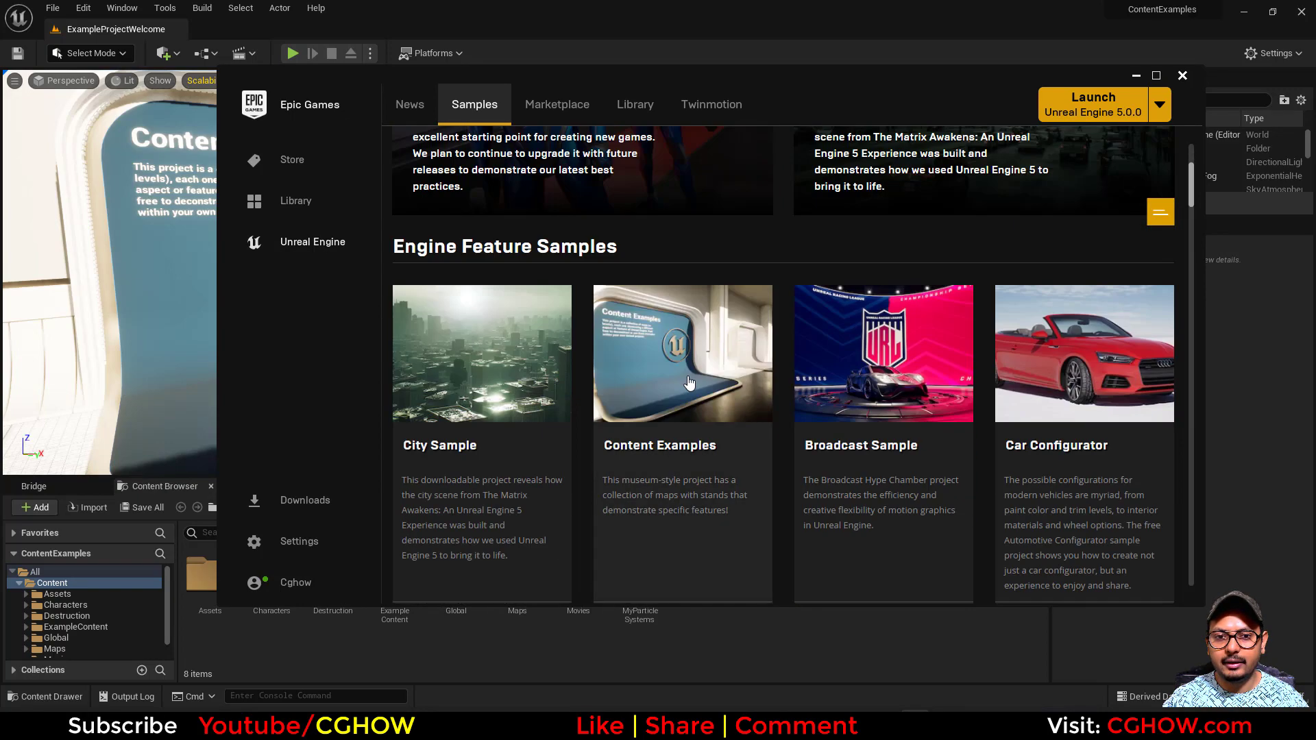
pyautogui.scroll(3, 545, 290)
pyautogui.scroll(-3, 562, 370)
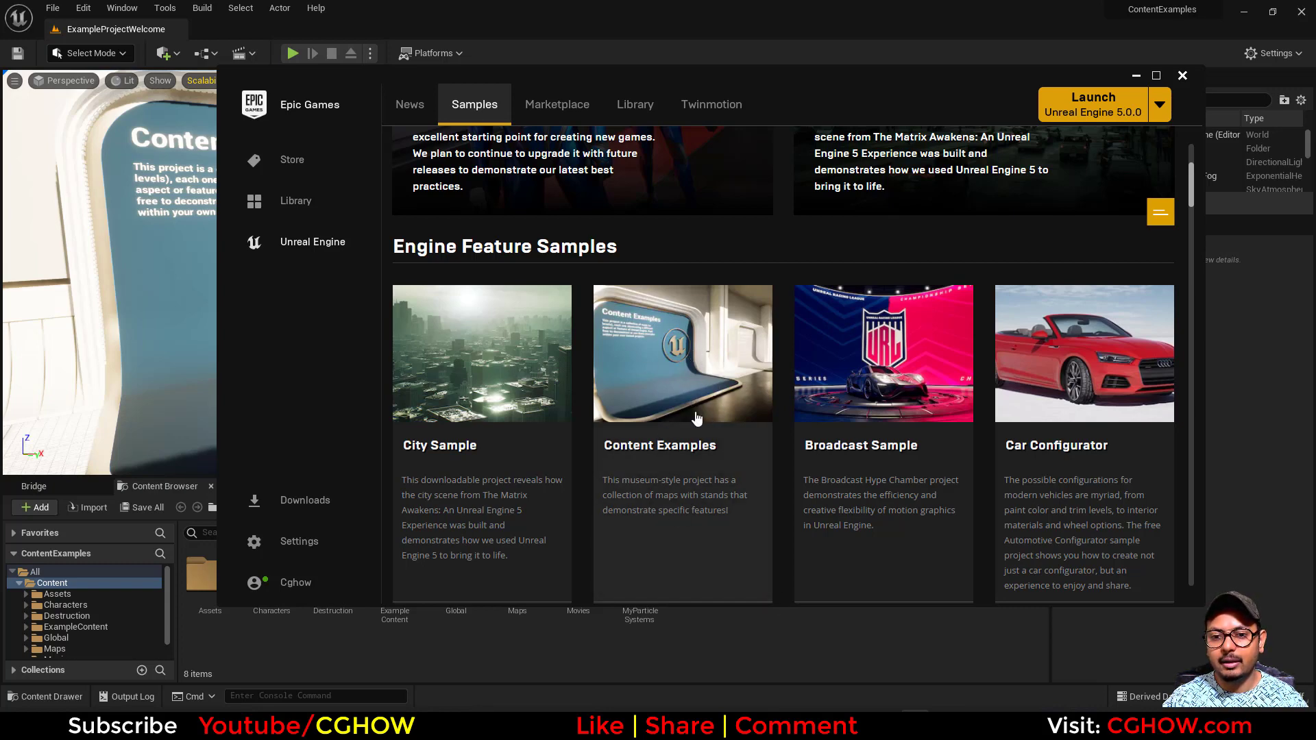
# Switch to the Unreal Editor and search the project content for "niagara", filtered to Level assets
pyautogui.click(765, 656)
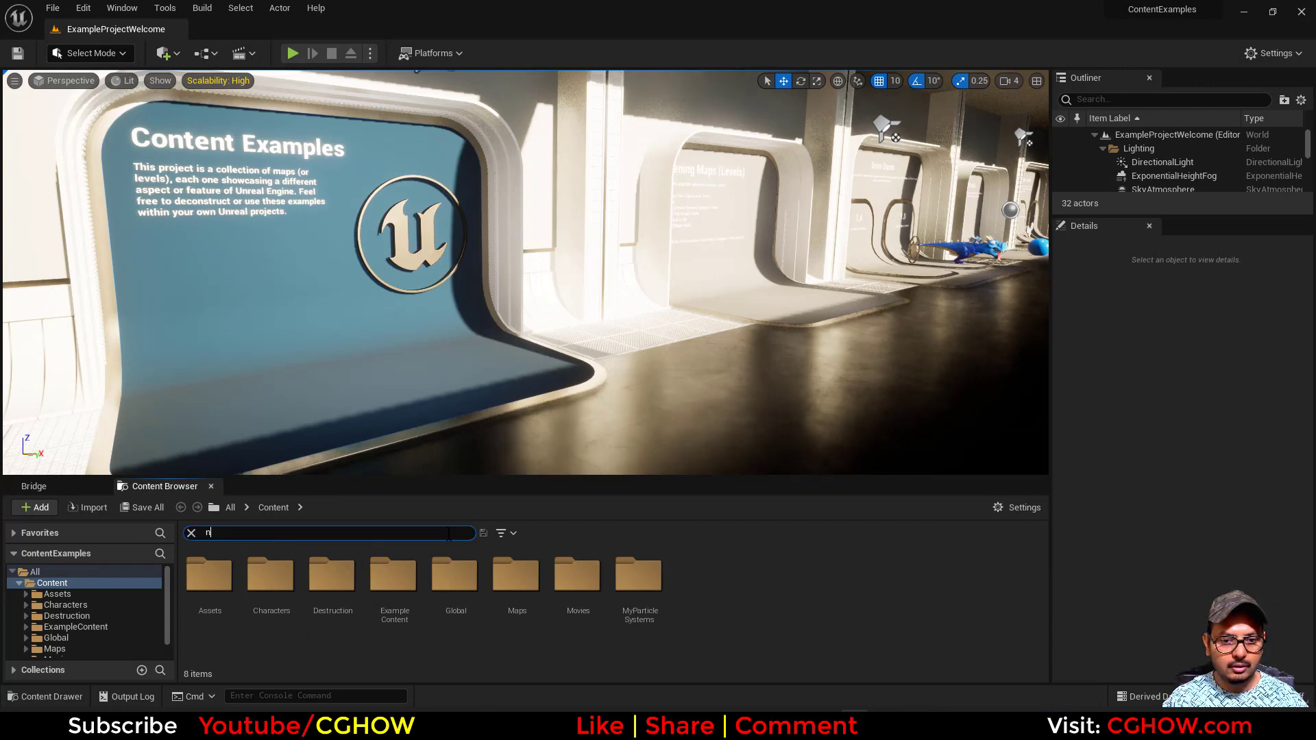
pyautogui.write('iagara')
pyautogui.click(510, 534)
pyautogui.click(534, 149)
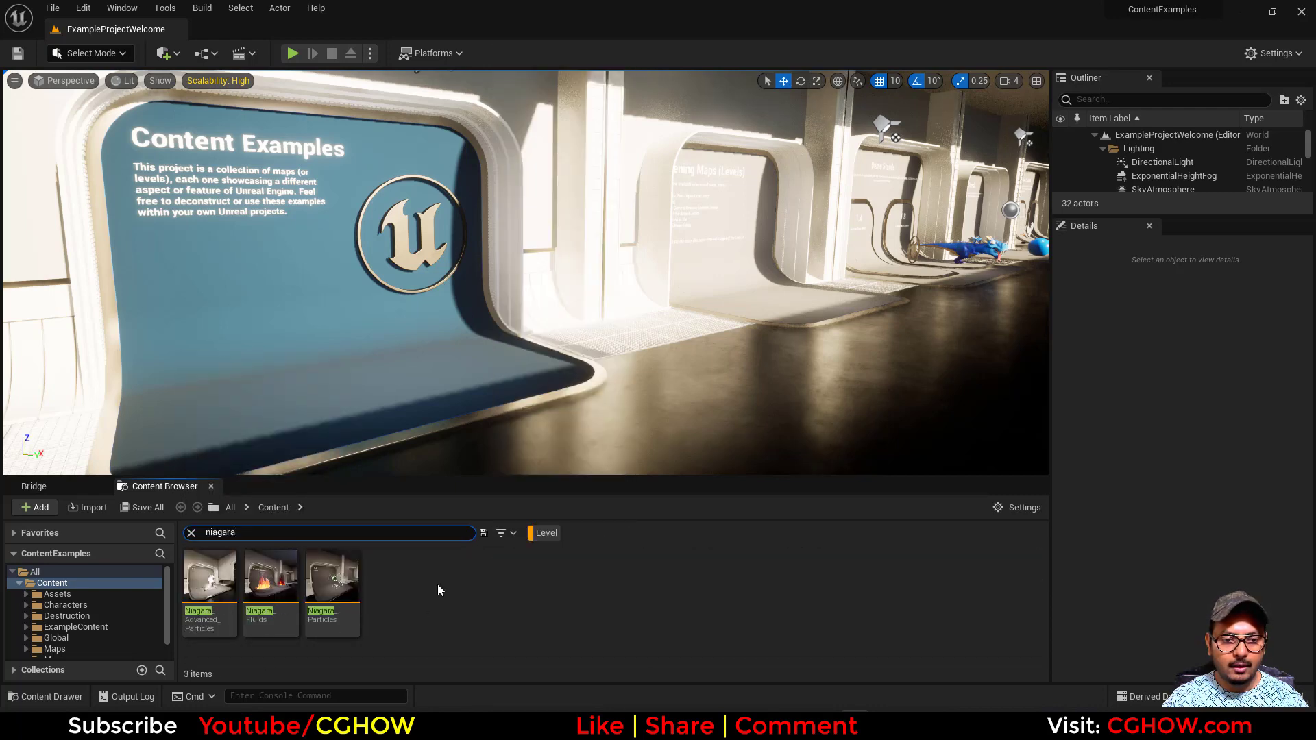
pyautogui.click(271, 610)
pyautogui.click(233, 613)
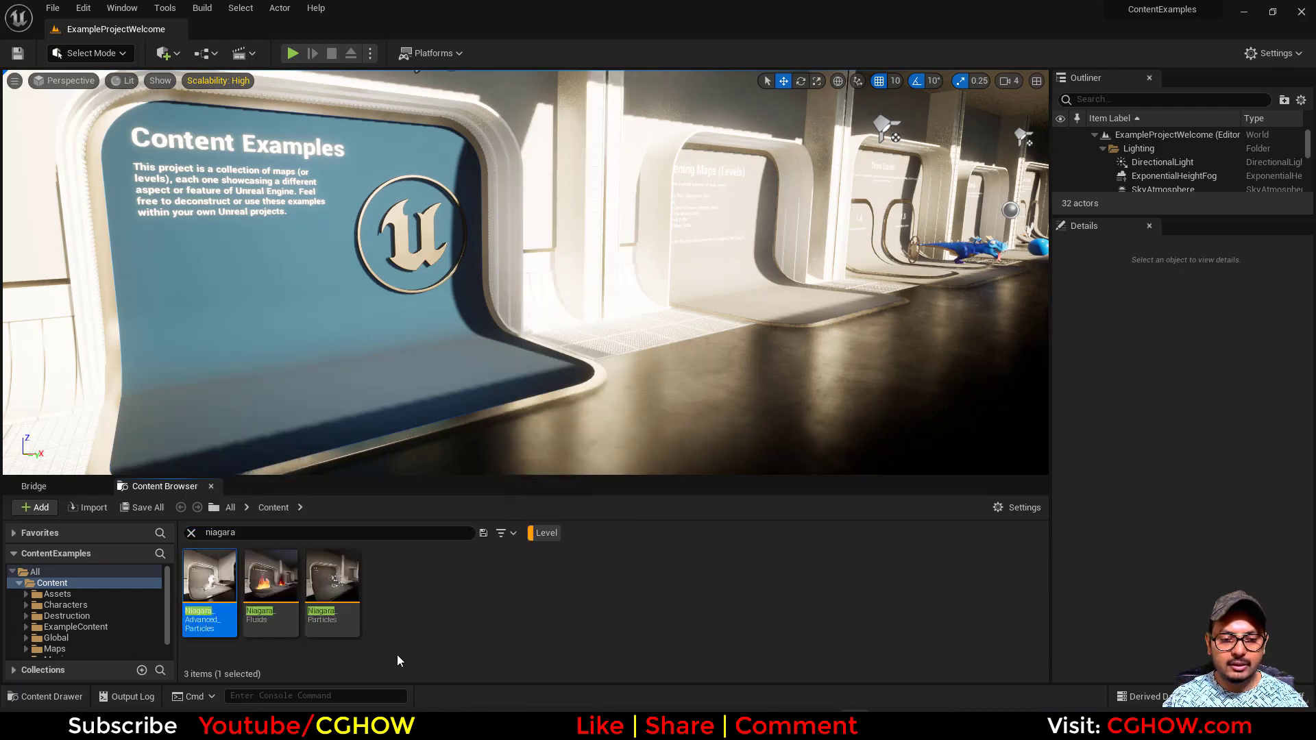
pyautogui.keyDown('ctrl'); pyautogui.click(333, 589); pyautogui.keyUp('ctrl')
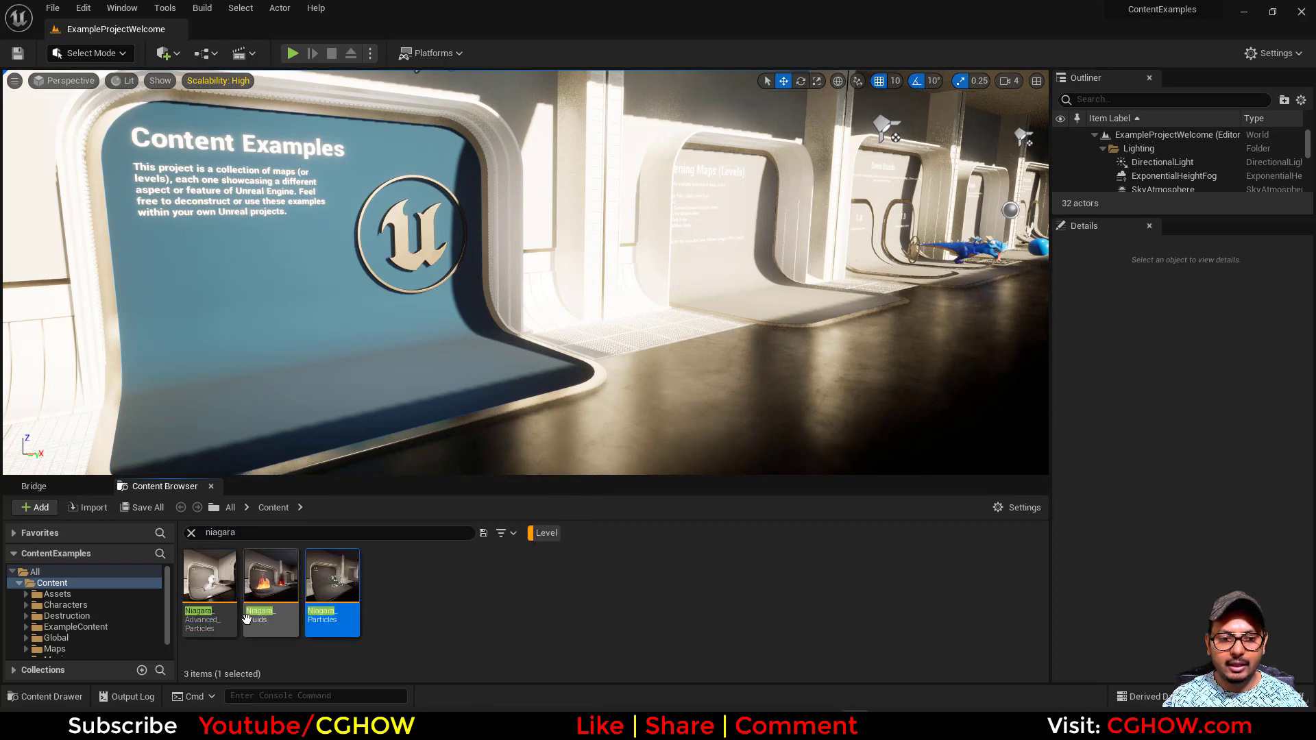
pyautogui.click(333, 596)
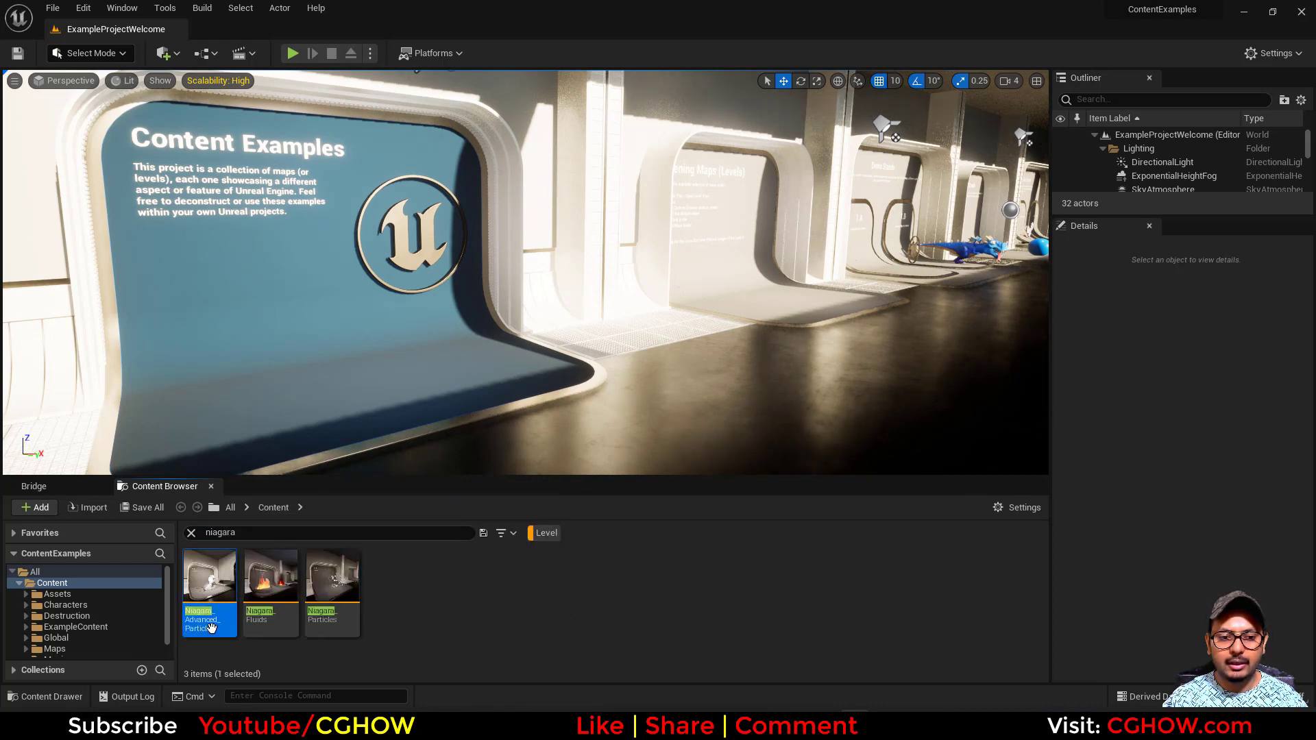
pyautogui.click(336, 582)
pyautogui.keyDown('ctrl'); pyautogui.click(209, 590); pyautogui.keyUp('ctrl')
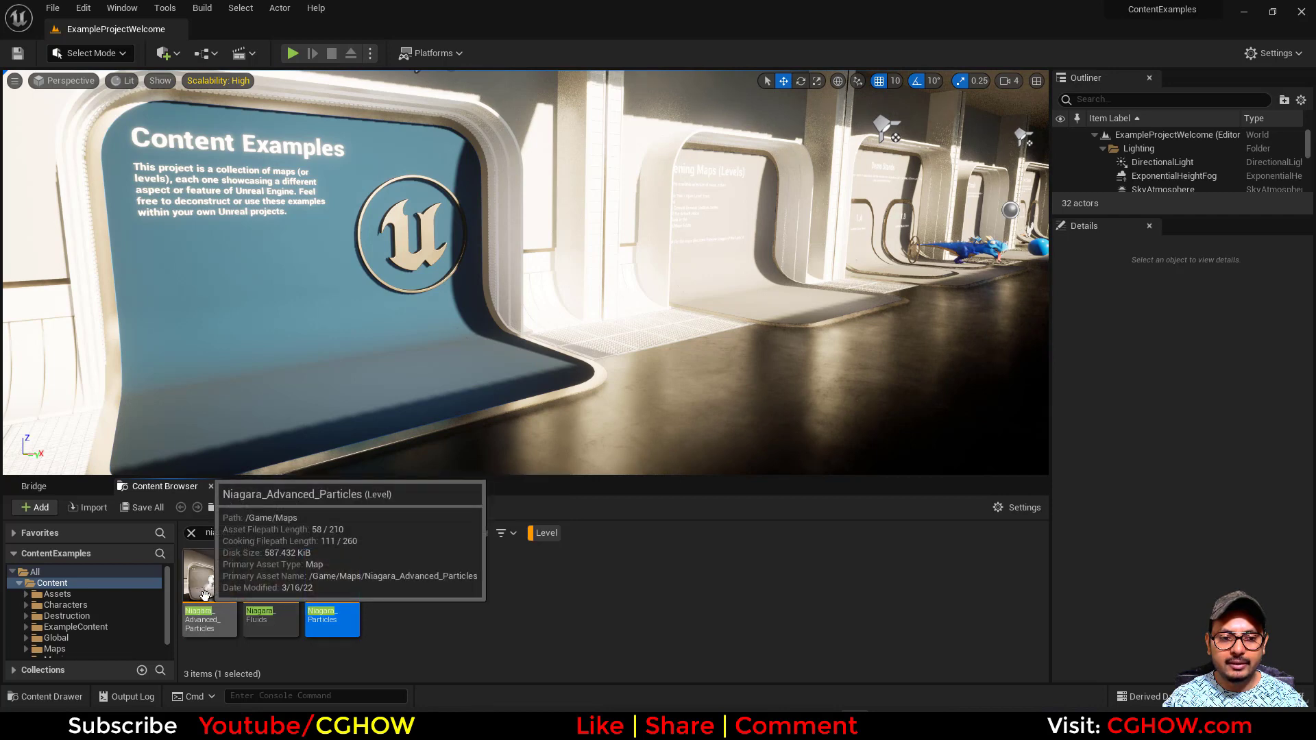
pyautogui.click(402, 642)
# Open the Niagara_Fluids level and look around its introductory Niagara Fluids display
pyautogui.click(277, 579)
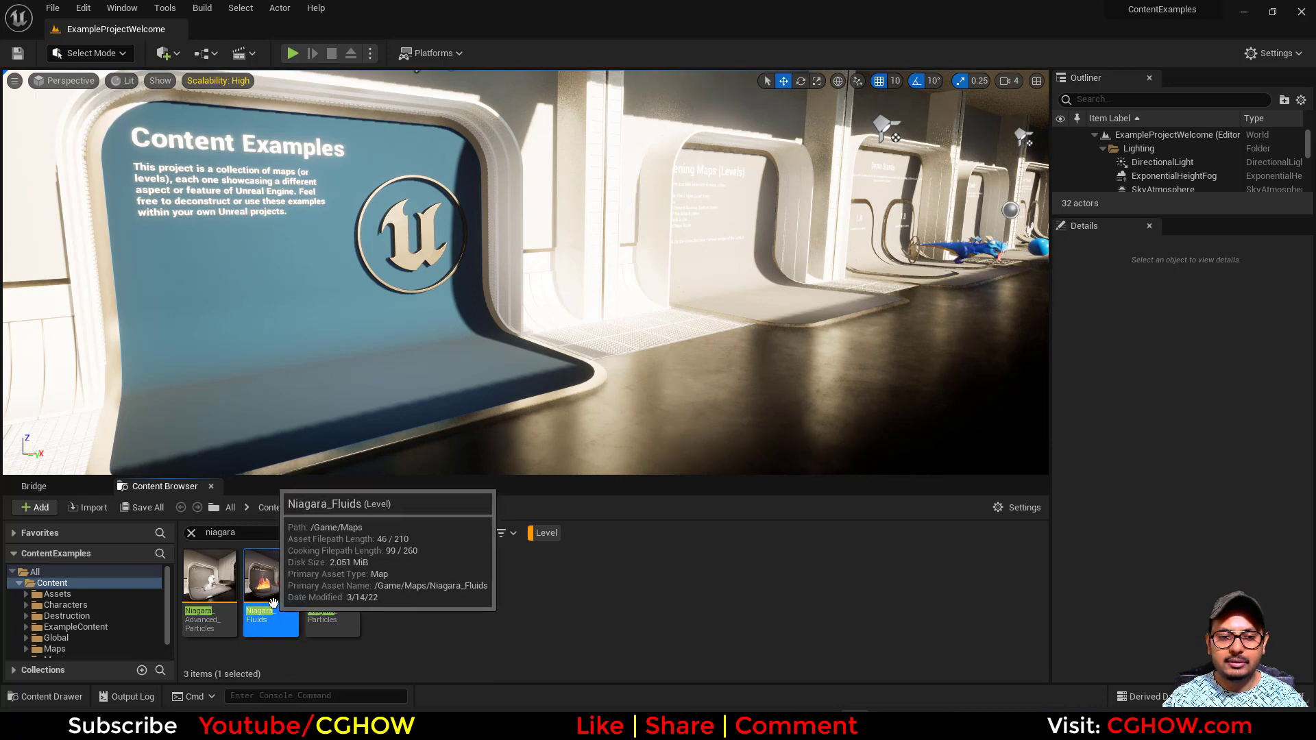
pyautogui.doubleClick(289, 576)
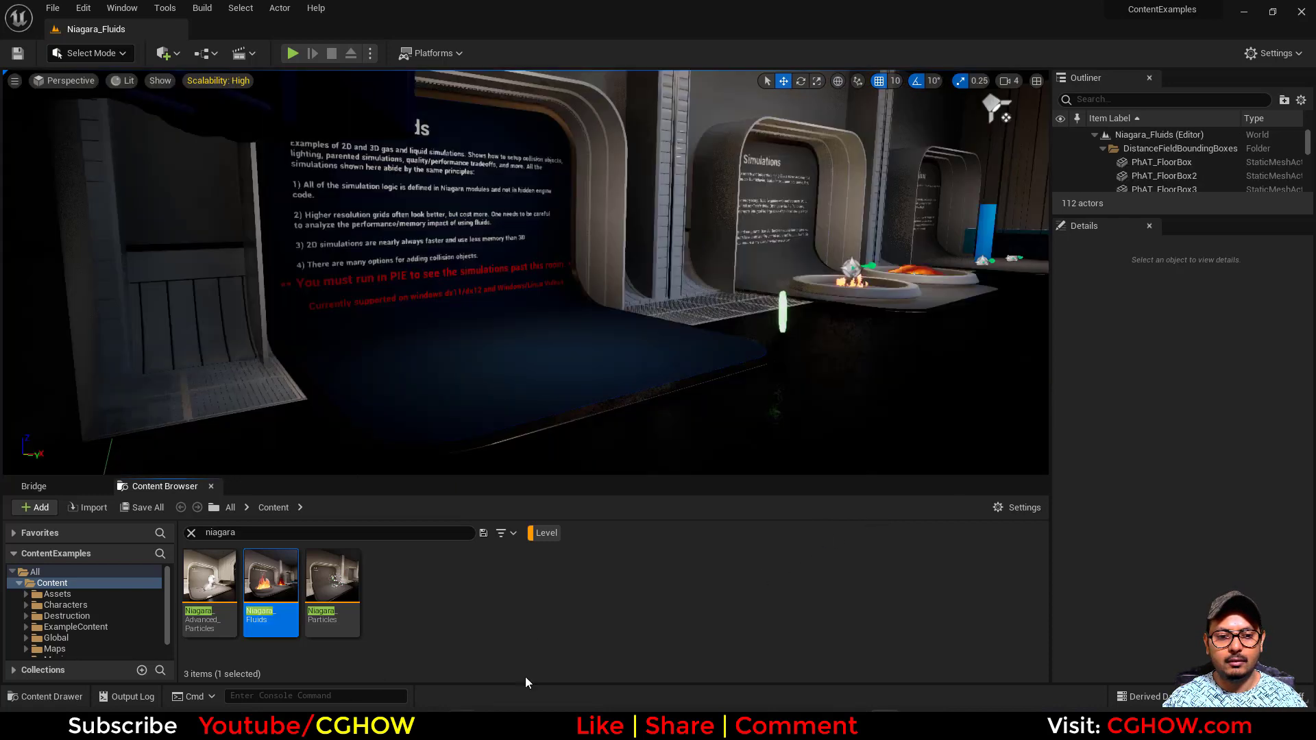
pyautogui.moveTo(658, 329); pyautogui.dragTo(604, 337, button='right')
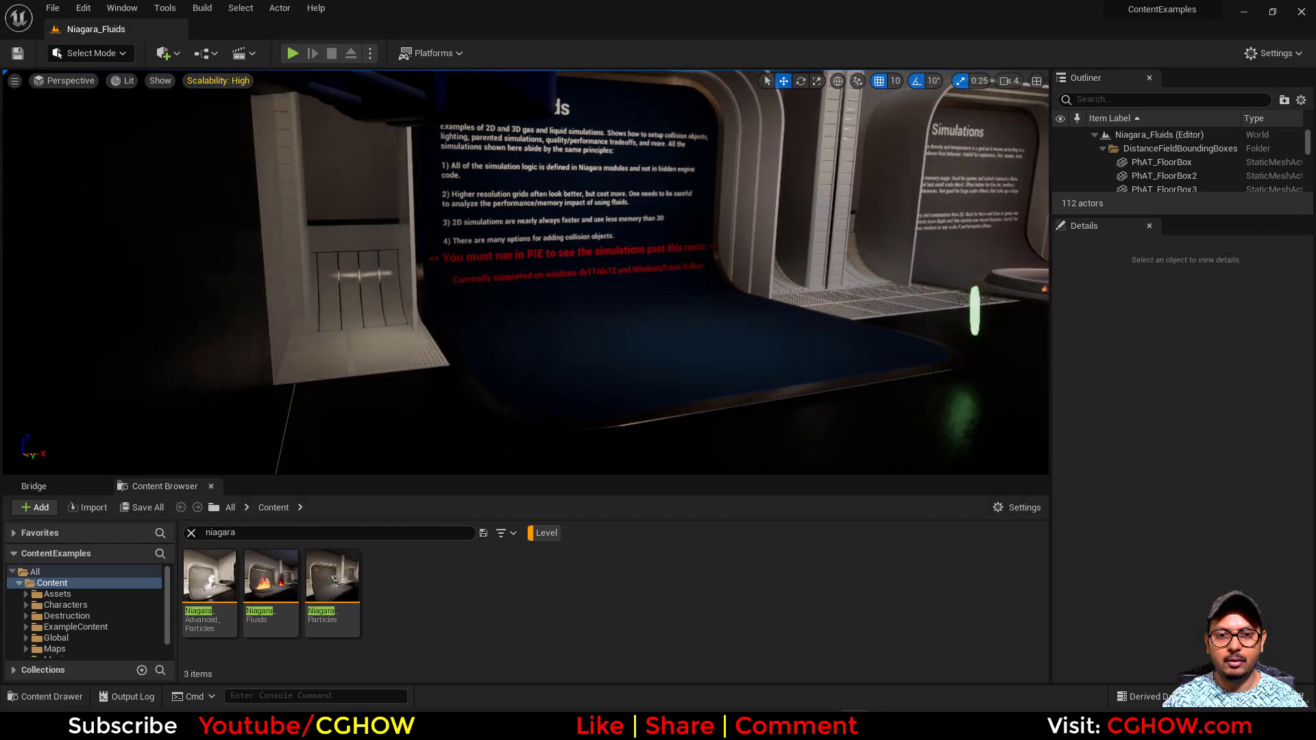
# Play the Niagara_Fluids level in full screen and walk over to the 1.1 Gas Simulations display
pyautogui.click(292, 53)
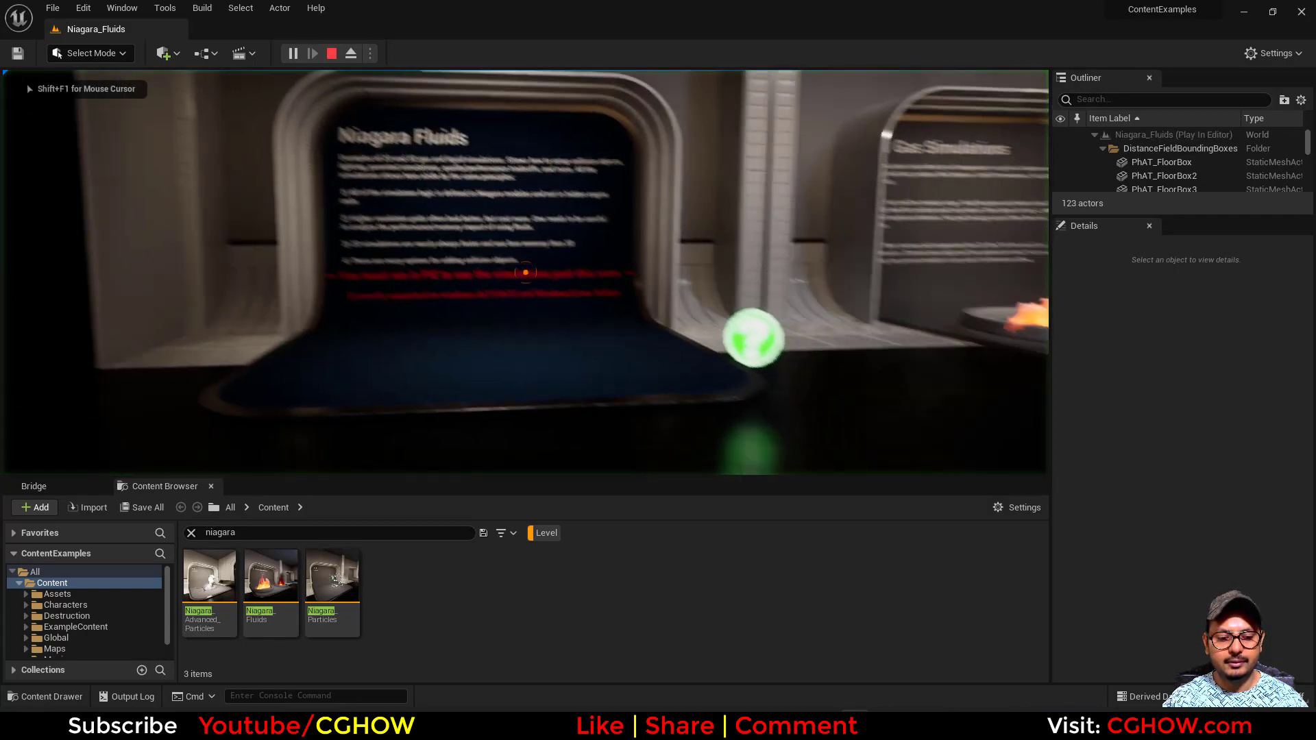
pyautogui.press('F11')
pyautogui.press('w')
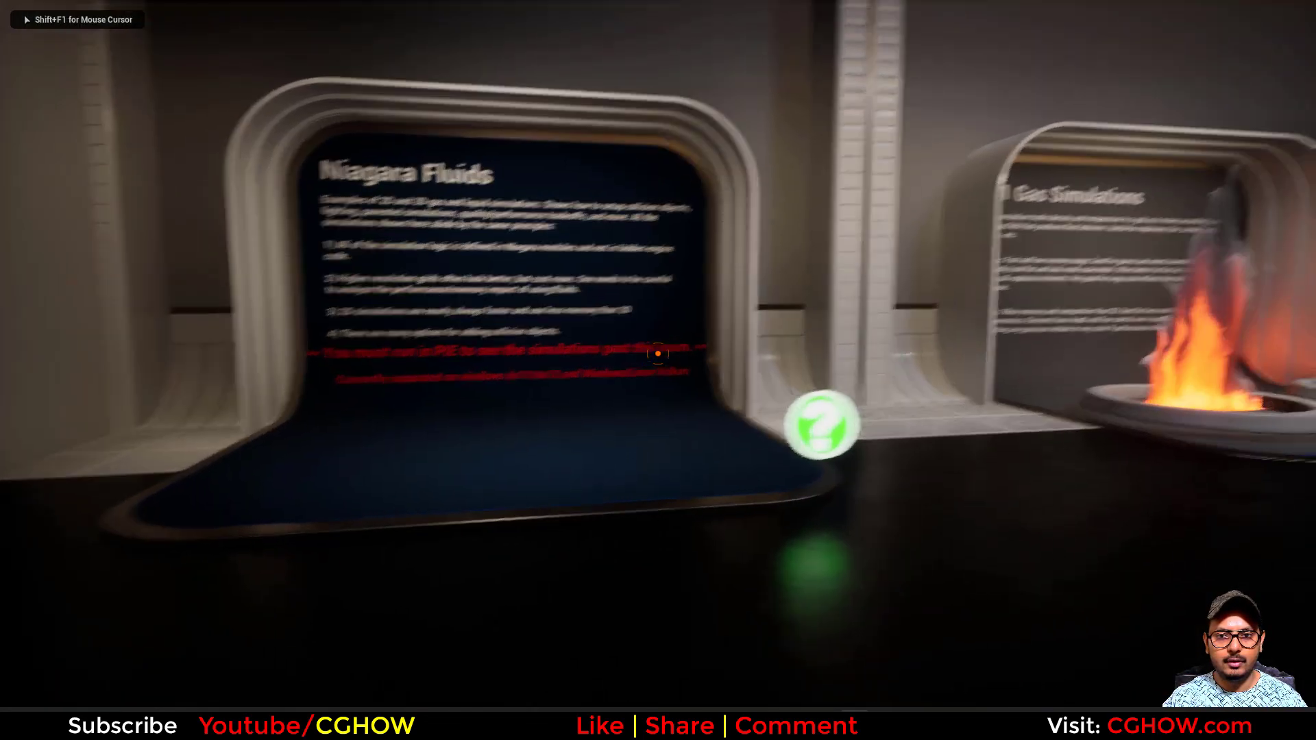
pyautogui.press('w')
pyautogui.press('d')
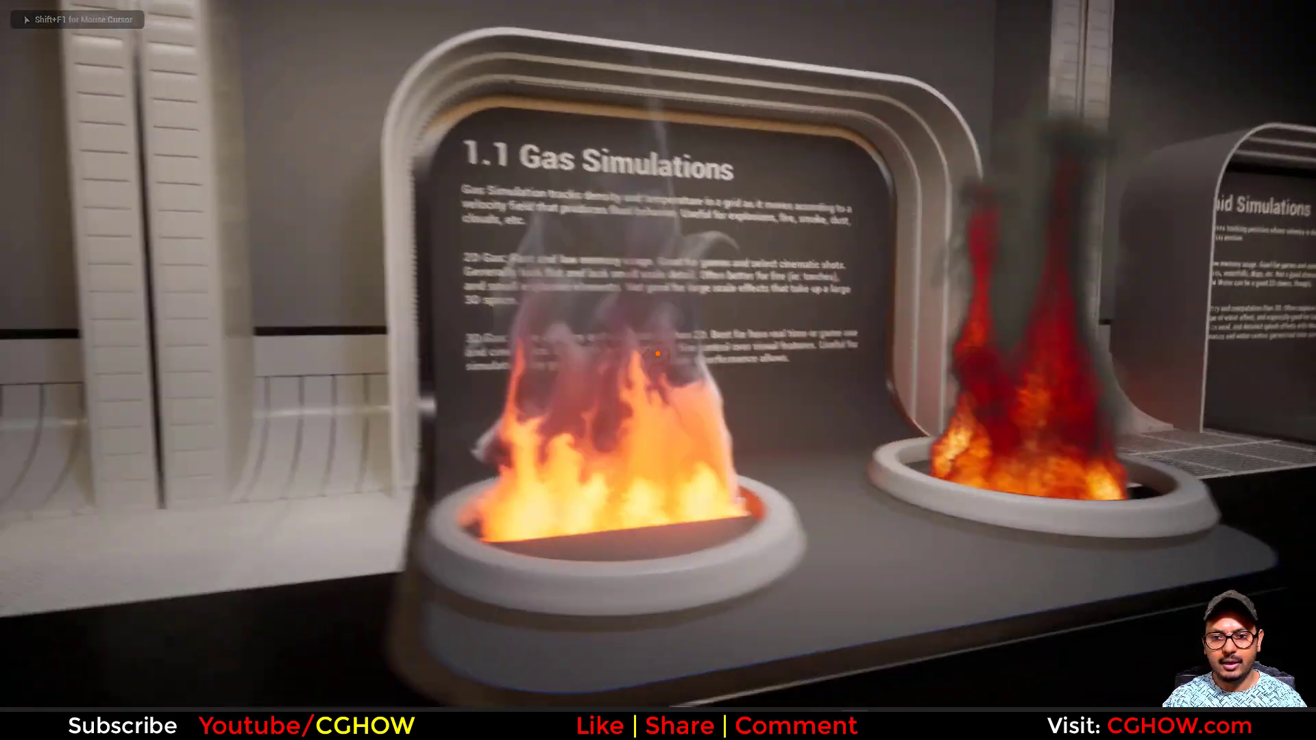
# Examine the 2D and 3D gas fires at the 1.1 Gas Simulations display up close
pyautogui.press('d')
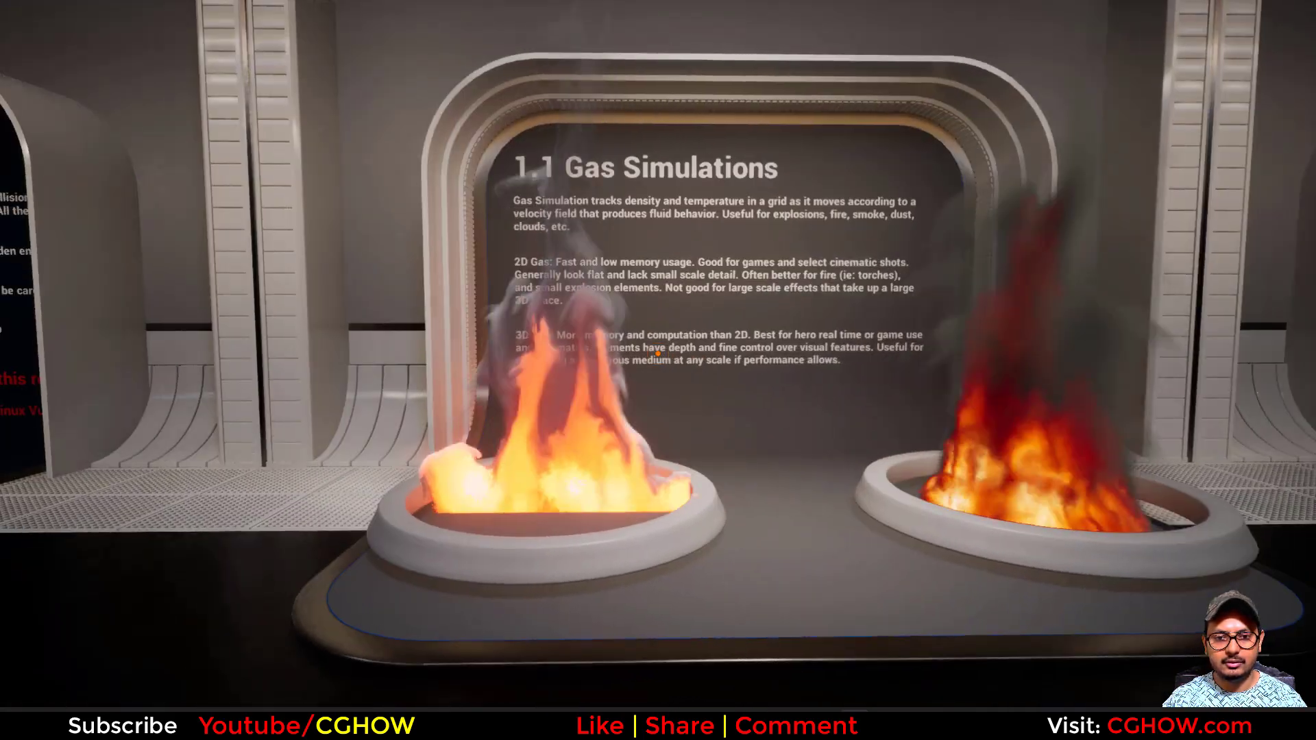
pyautogui.press('w')
pyautogui.press('w')
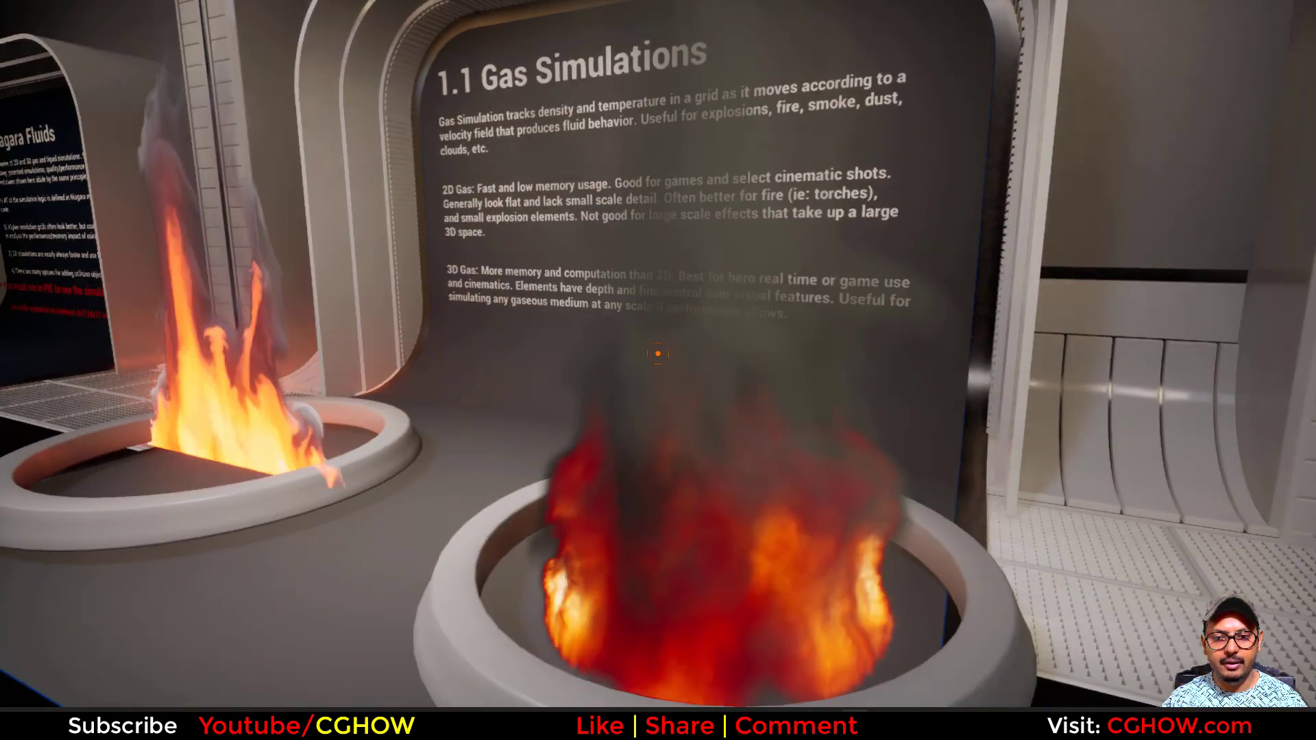
# Walk to the 1.2 Liquid Simulations display and examine its 2D and 3D liquids
pyautogui.press('w')
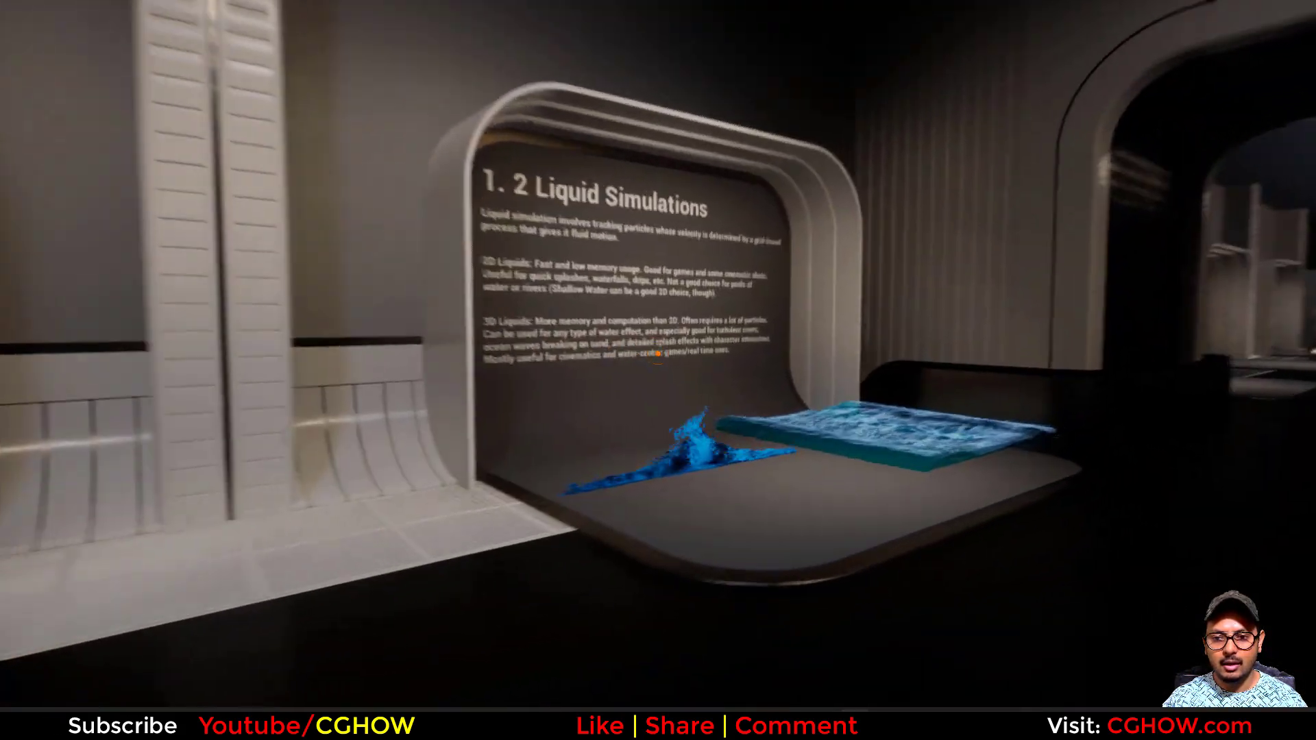
pyautogui.press('d')
pyautogui.press('w')
pyautogui.press('s')
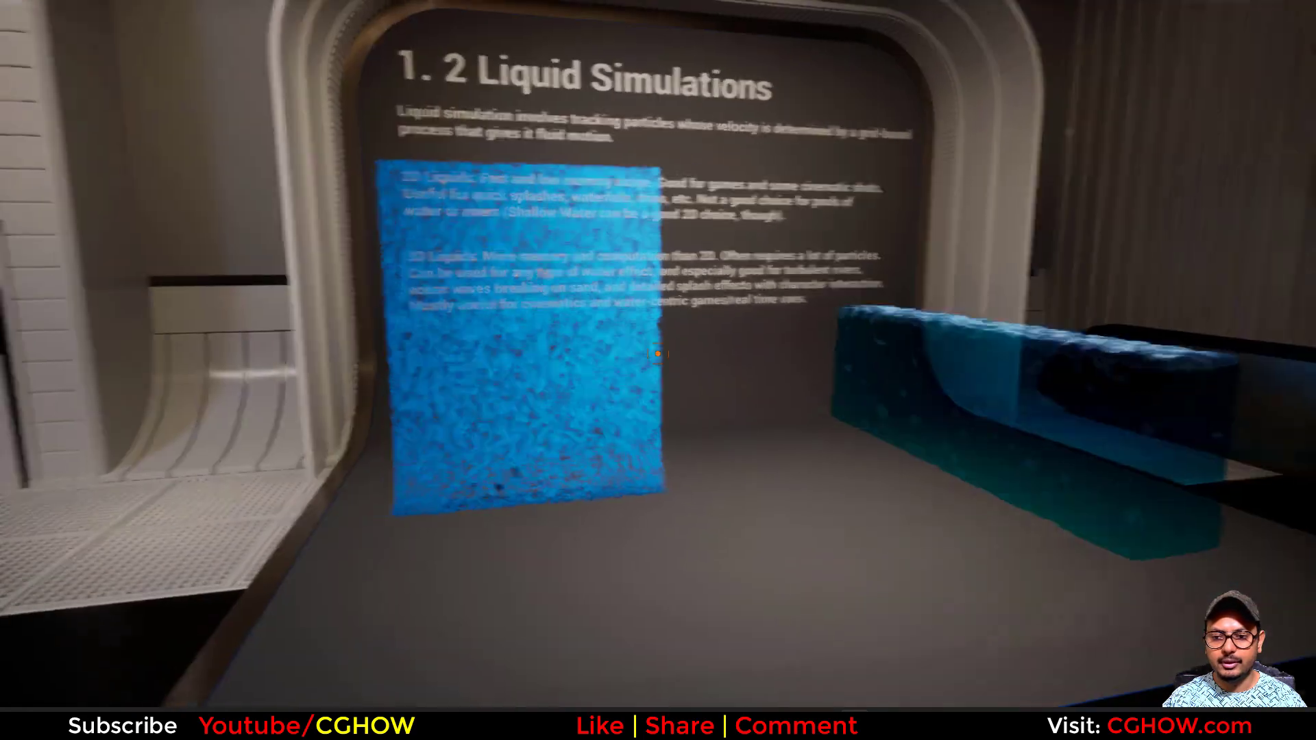
pyautogui.press('s')
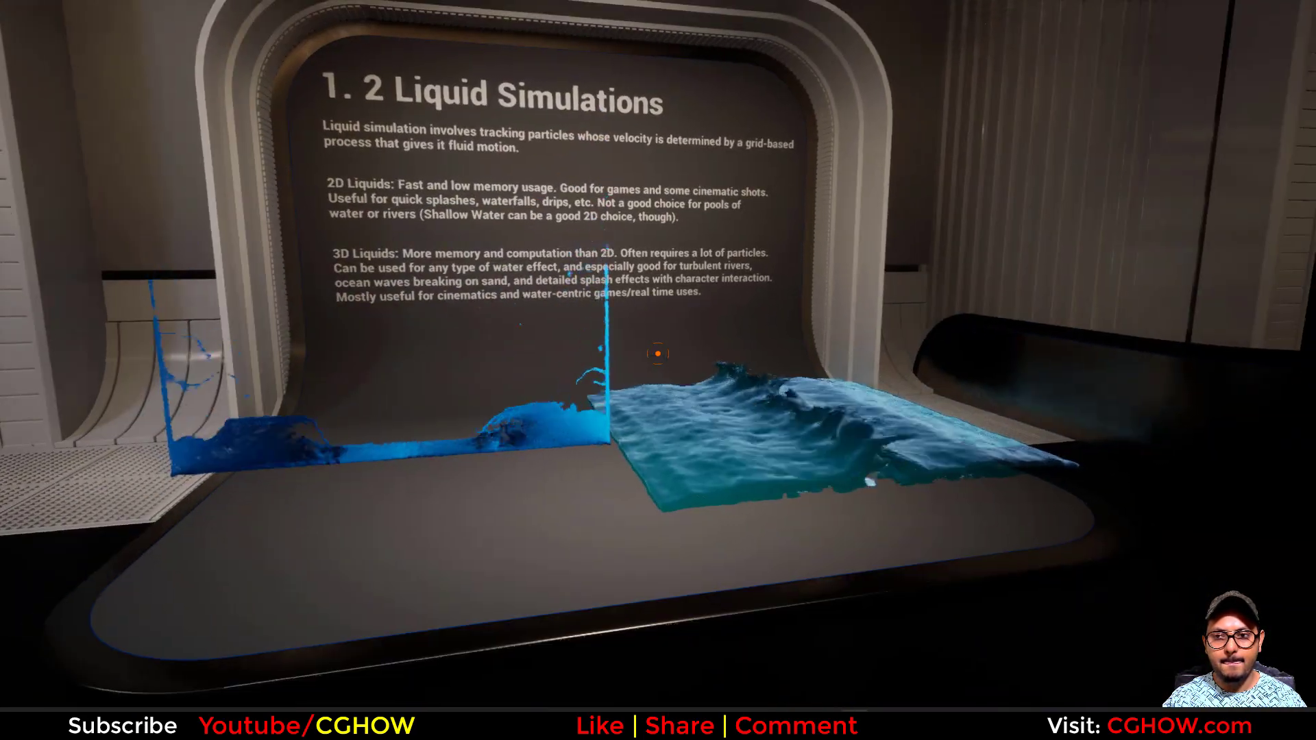
# Walk into the next room and view the simulation at the 2.1 Explosion display
pyautogui.press('w')
pyautogui.press('w')
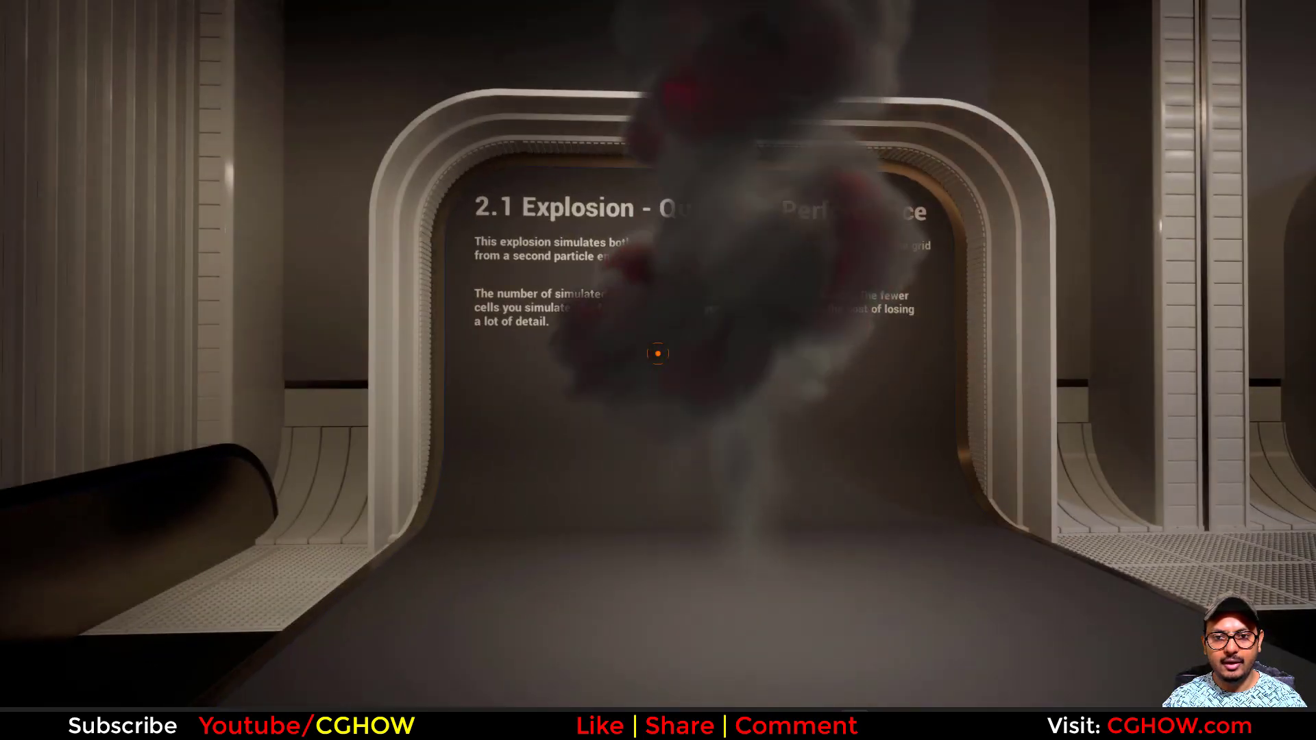
pyautogui.press('s')
# Walk around the 2.2 Fire - Rendering display and examine the burning static mesh from several sides
pyautogui.press('w')
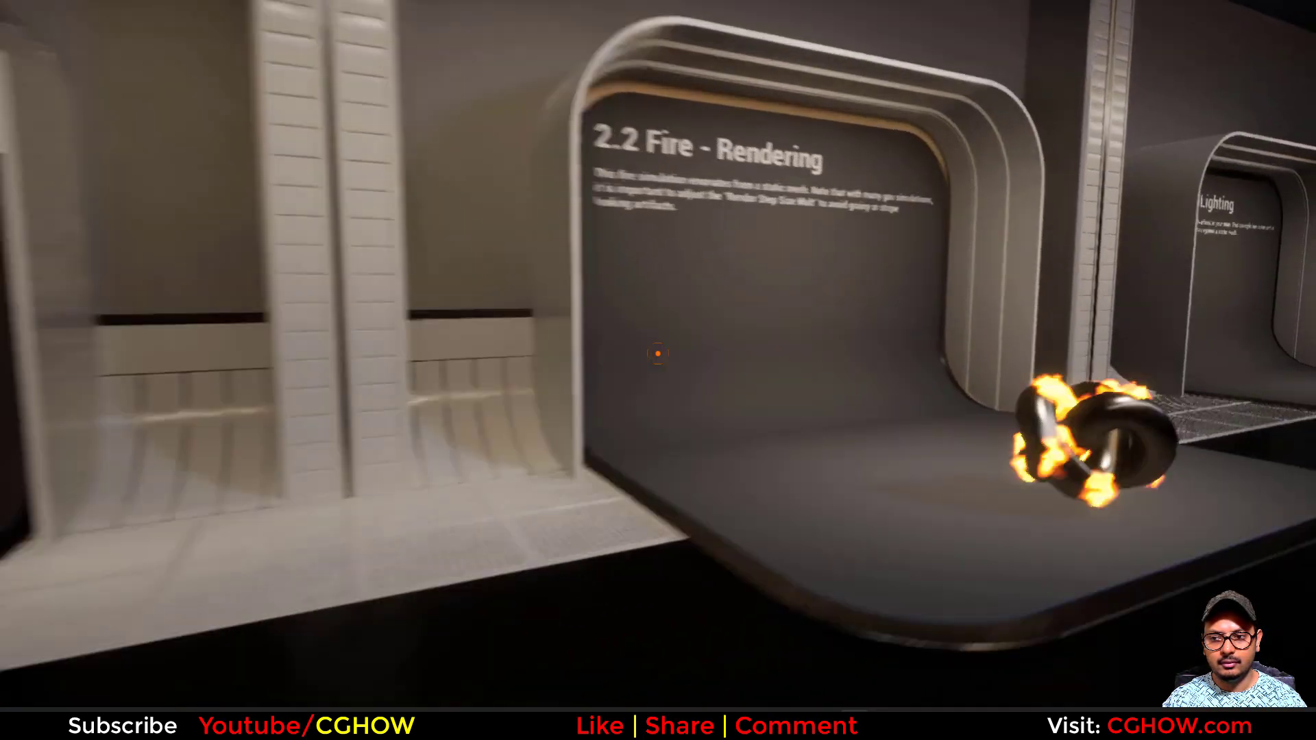
pyautogui.press('w')
pyautogui.press('s')
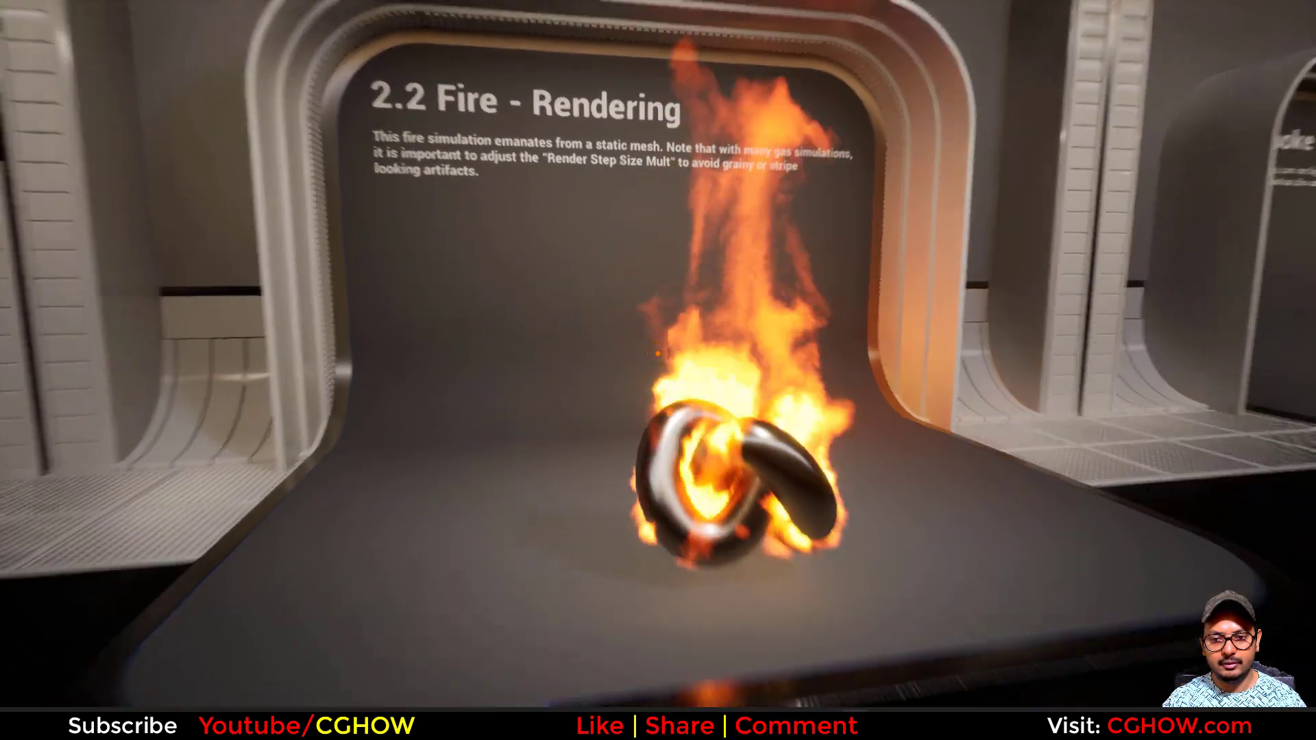
pyautogui.press('d')
pyautogui.press('w')
pyautogui.press('s')
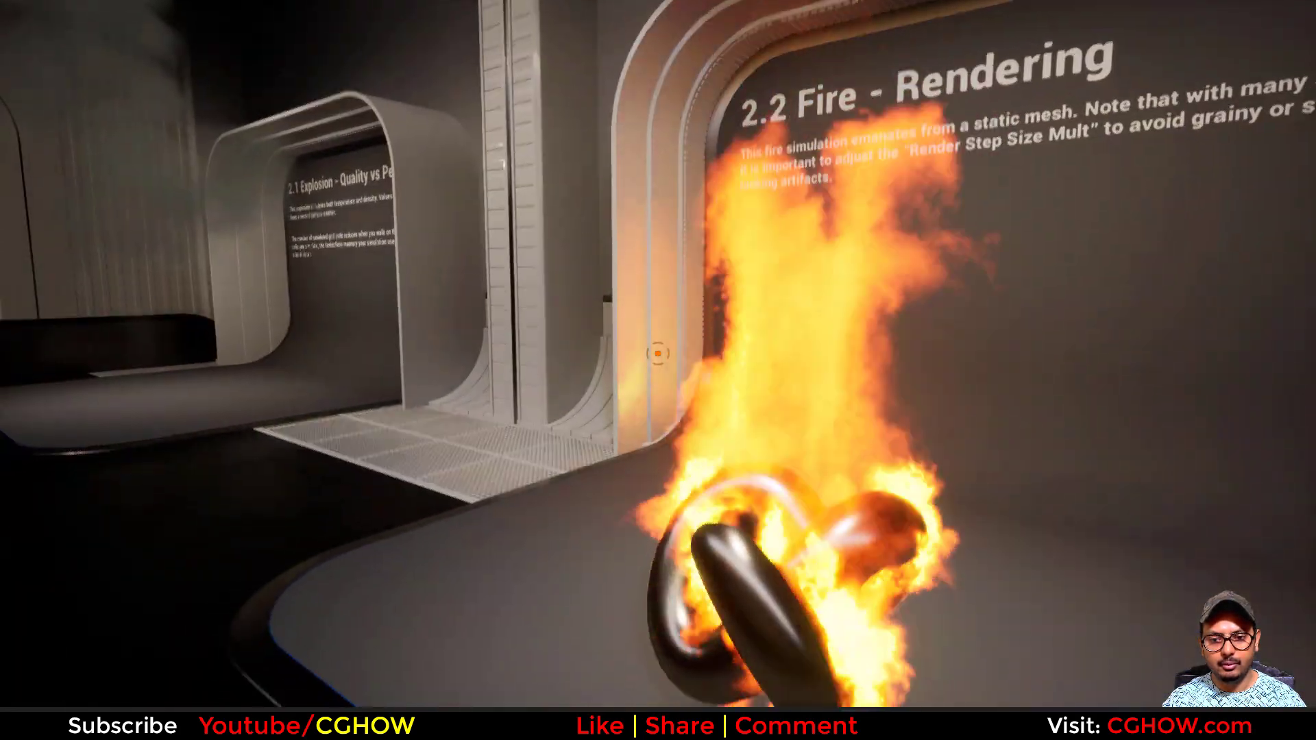
pyautogui.press('a')
# Move to the 2.3 Smoke - Lighting display and examine the smoke around the arch mesh
pyautogui.press('d')
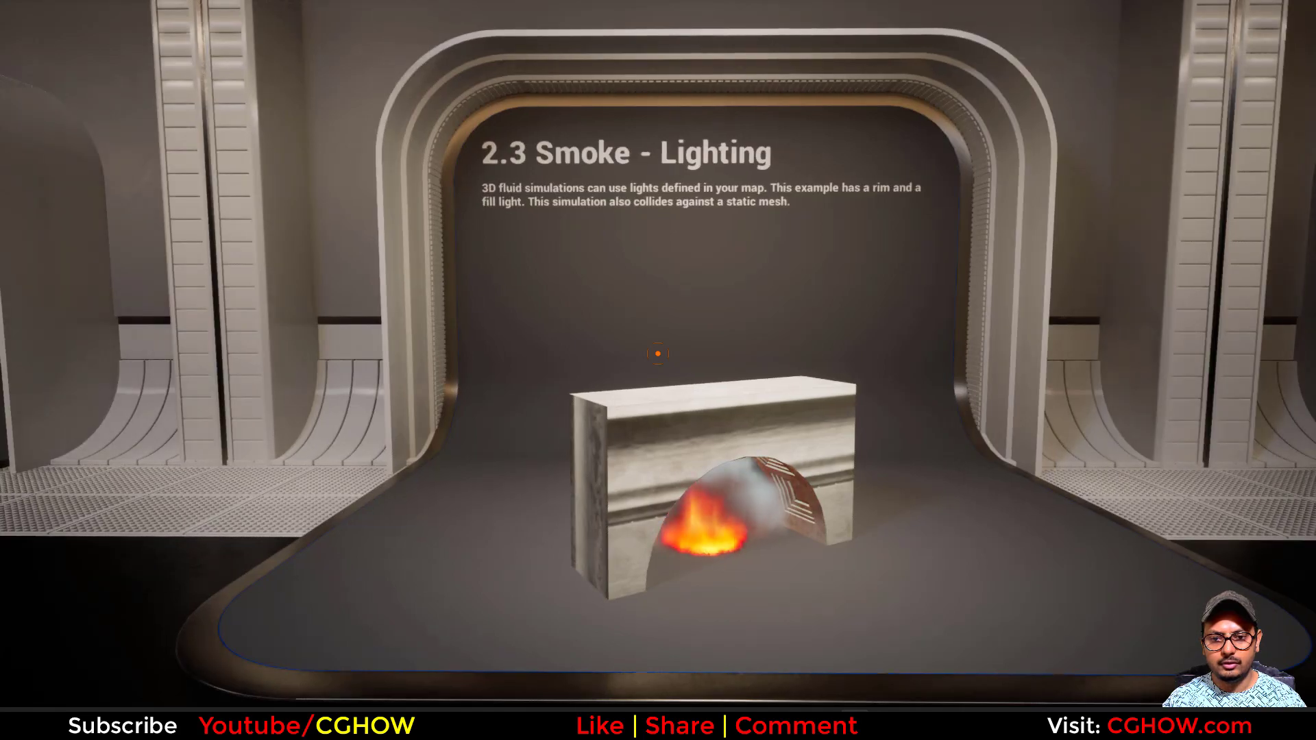
pyautogui.press('d')
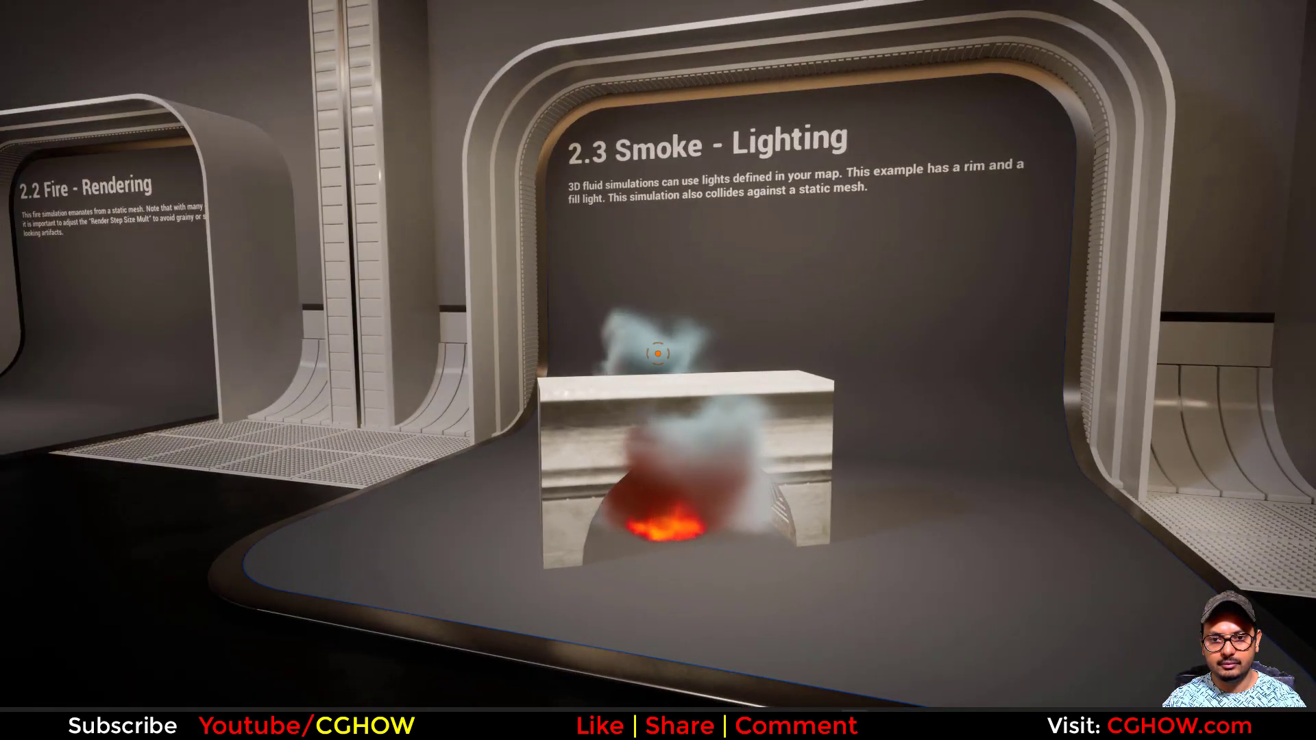
pyautogui.press('d')
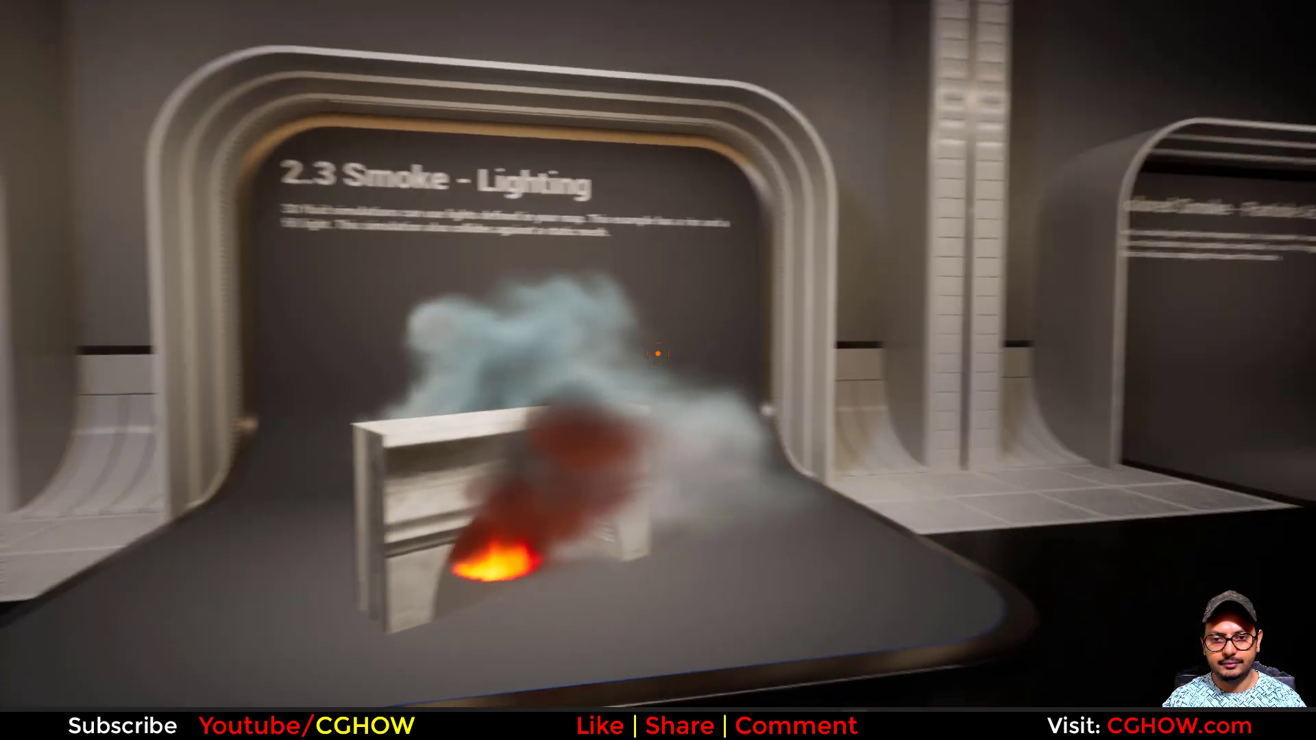
# Walk to the 2.4 Colored Smoke - Particle Advection display and examine the coloured smoke
pyautogui.press('d')
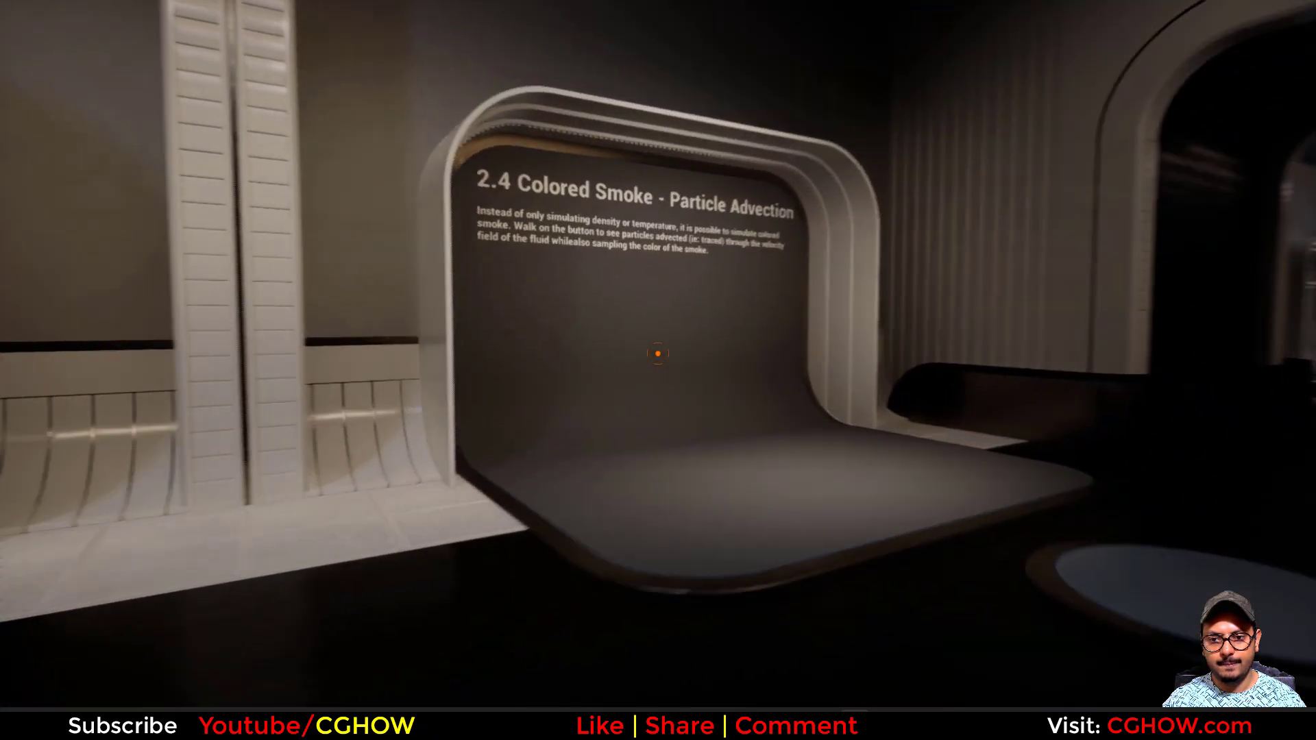
pyautogui.press('d')
pyautogui.press('w')
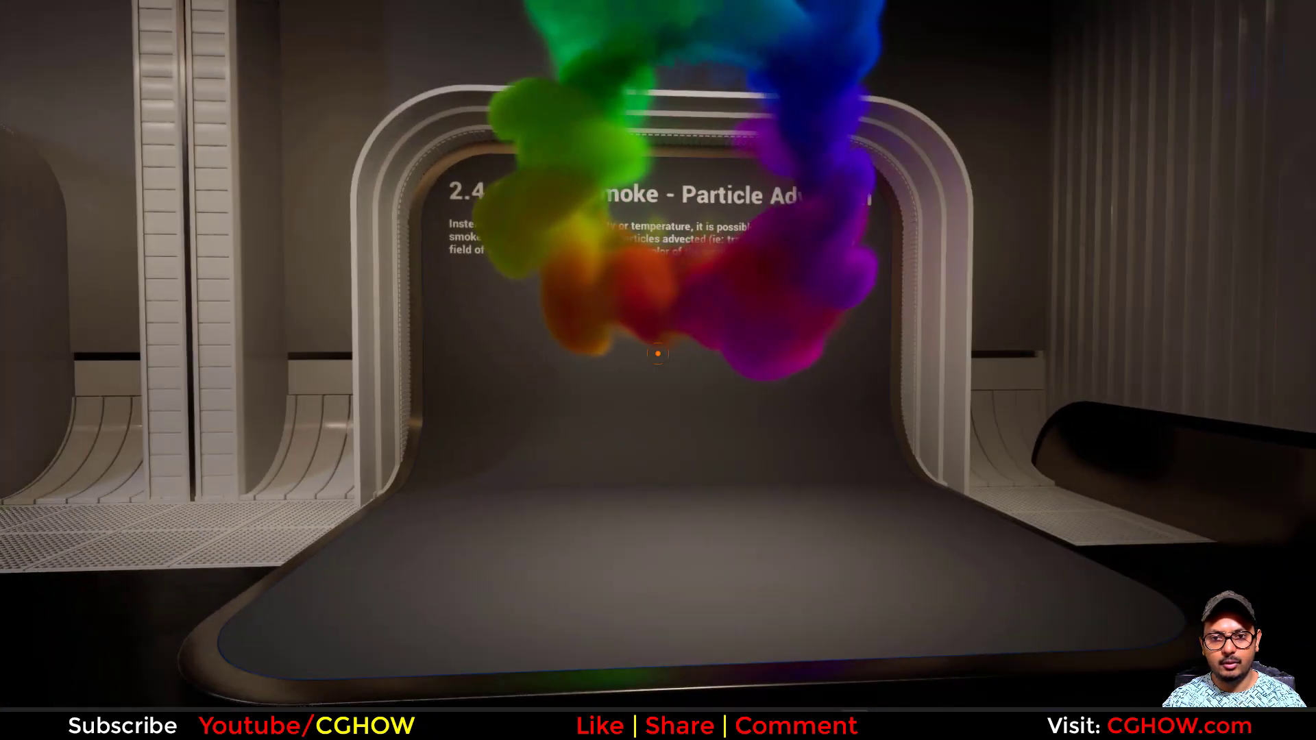
pyautogui.press('d')
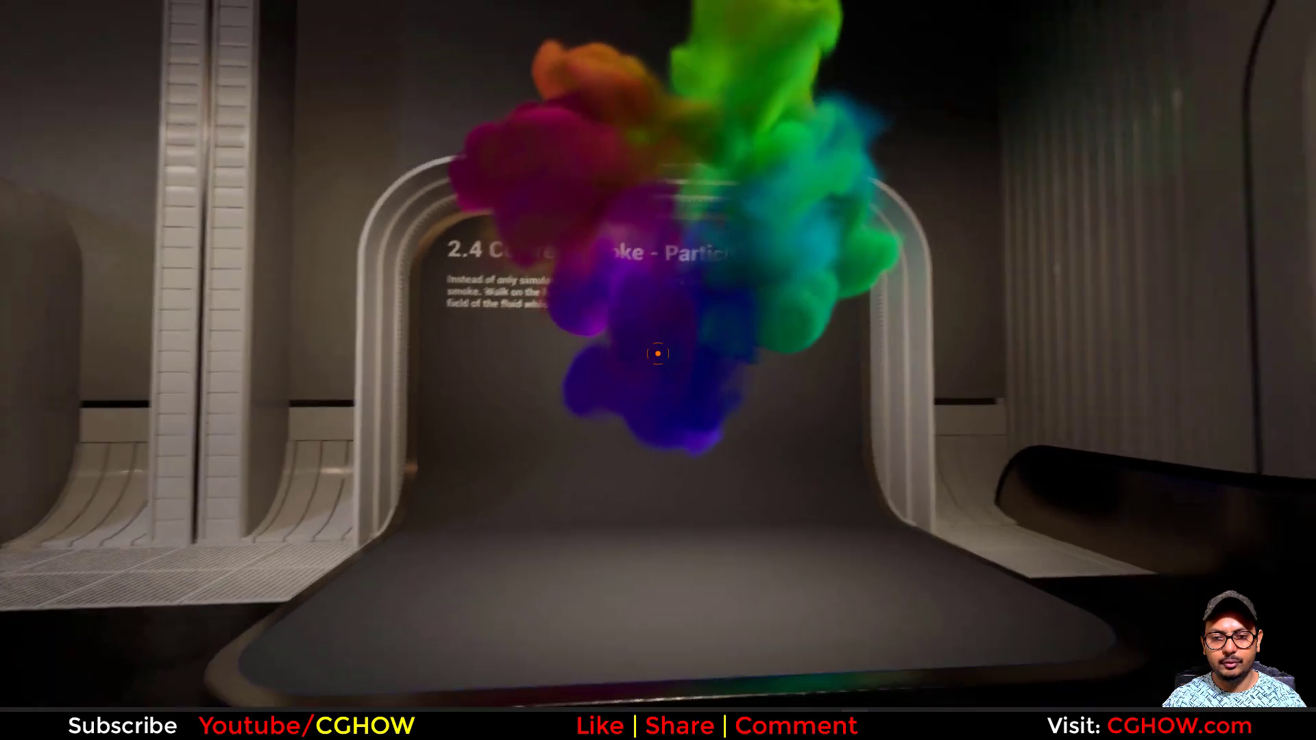
# Enter the 2D gas room and compare the two fires at the 3.1 Smoke and Fire - Camera Facing display
pyautogui.press('d')
pyautogui.moveTo(657, 353)
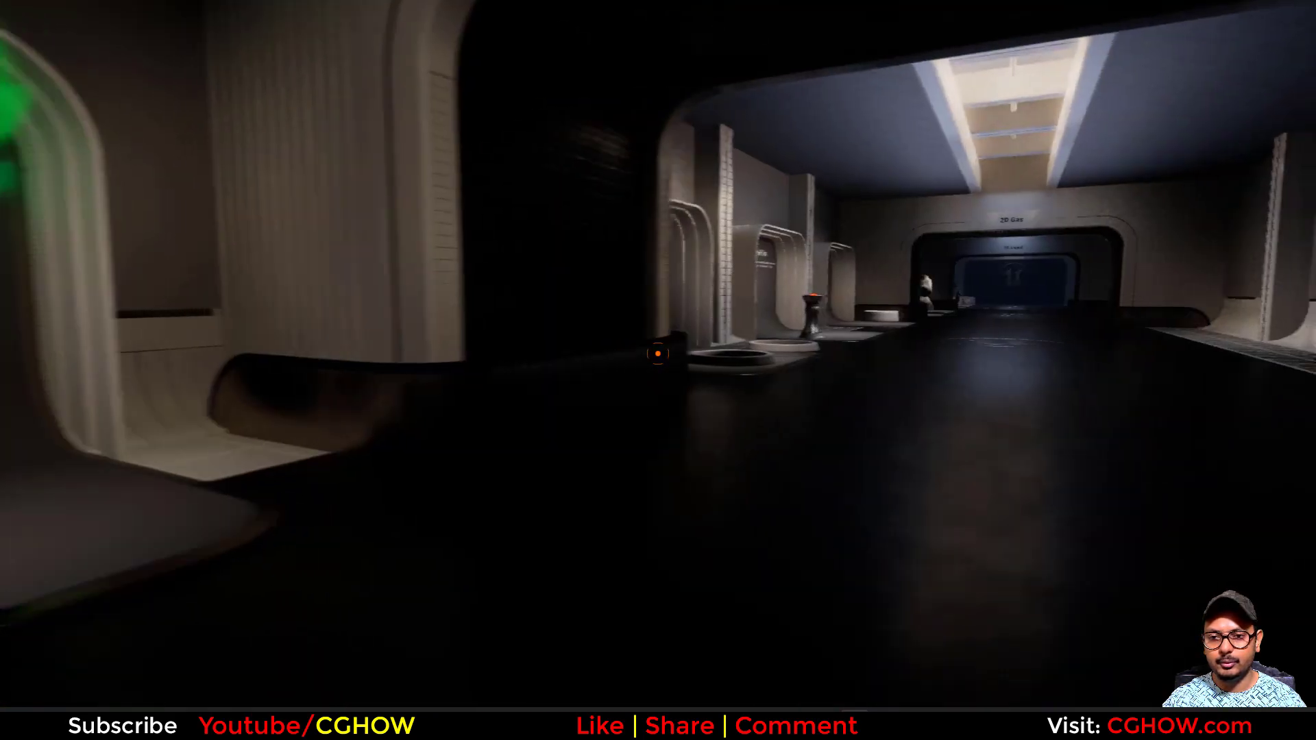
pyautogui.press('w')
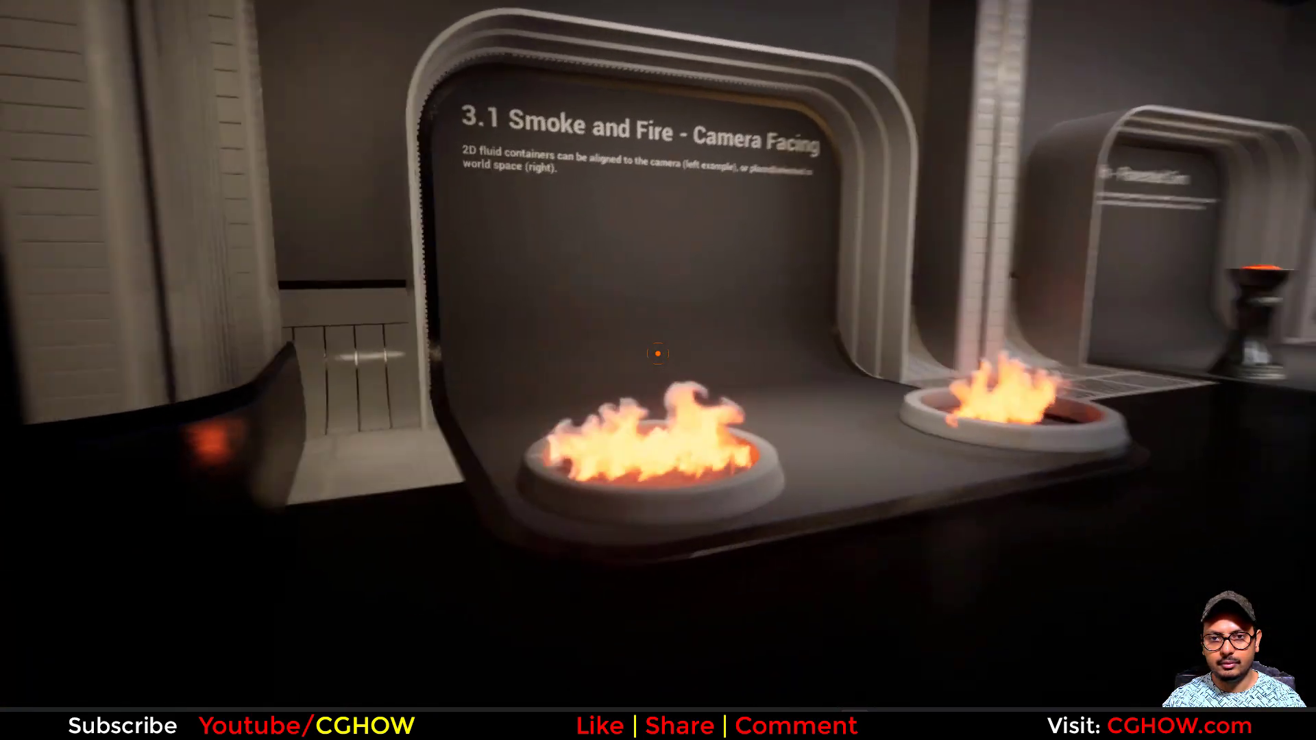
pyautogui.press('d')
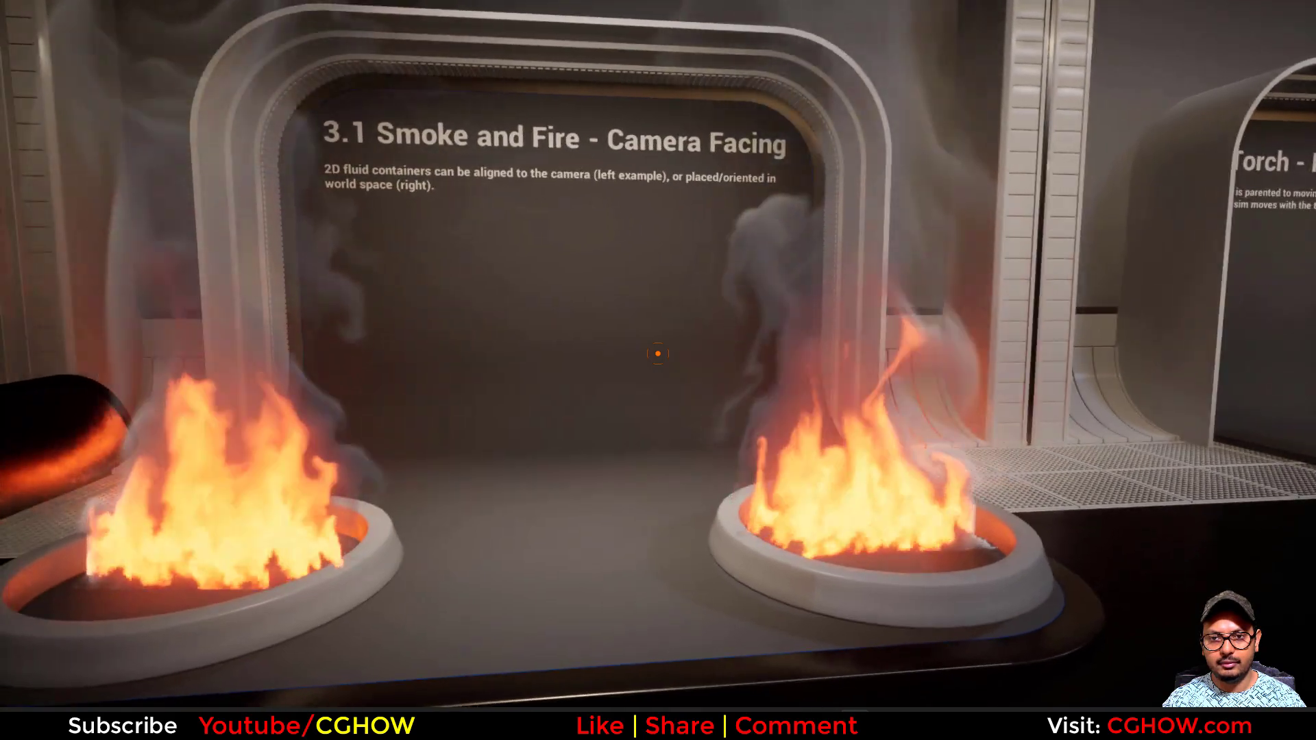
pyautogui.press('d')
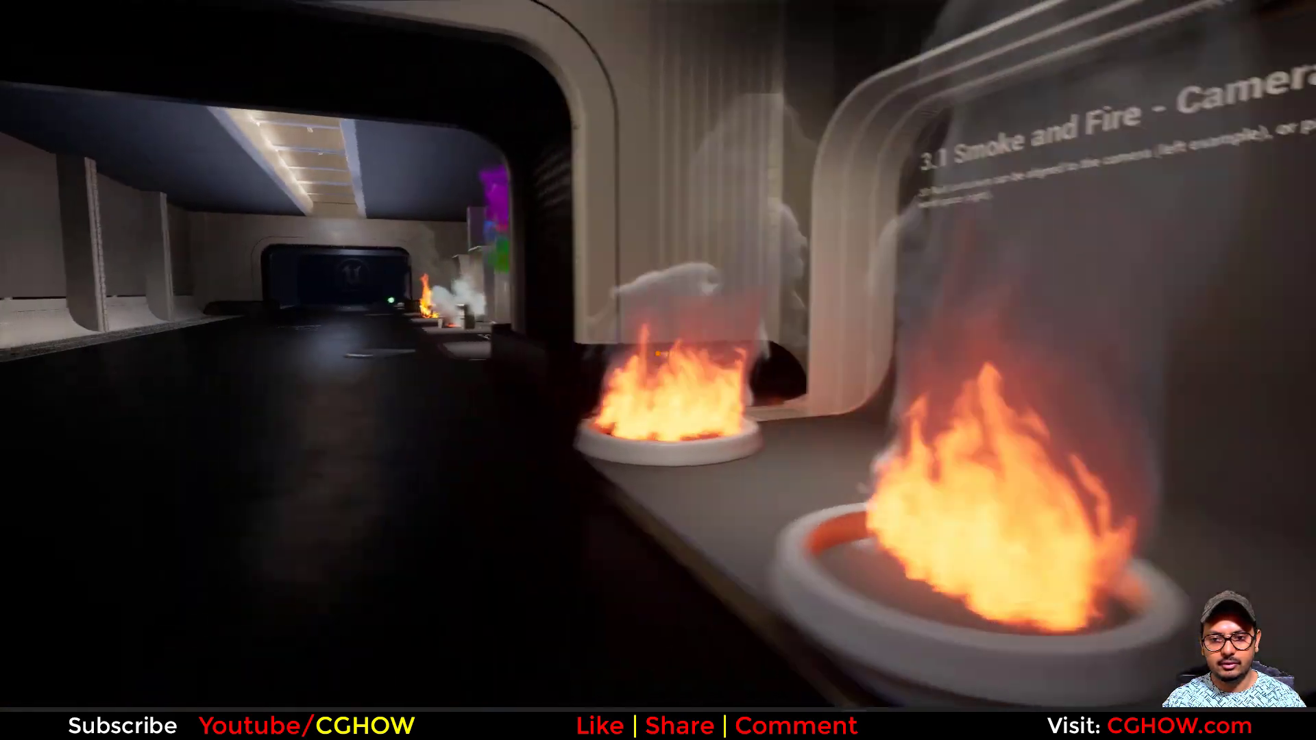
pyautogui.press('a')
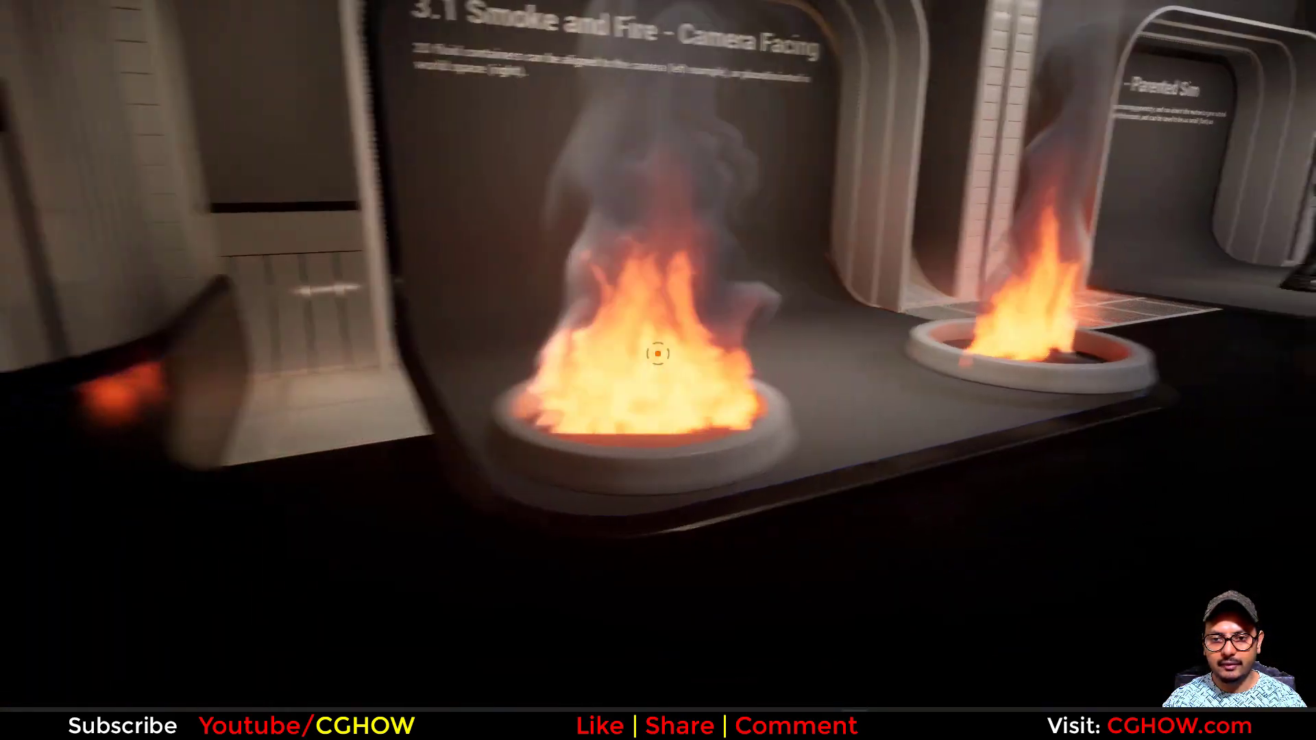
# View the 3.1 Smoke and Fire fires from the side and examine the moving flame at the 3.2 Torch - Parented Sim display
pyautogui.press('d')
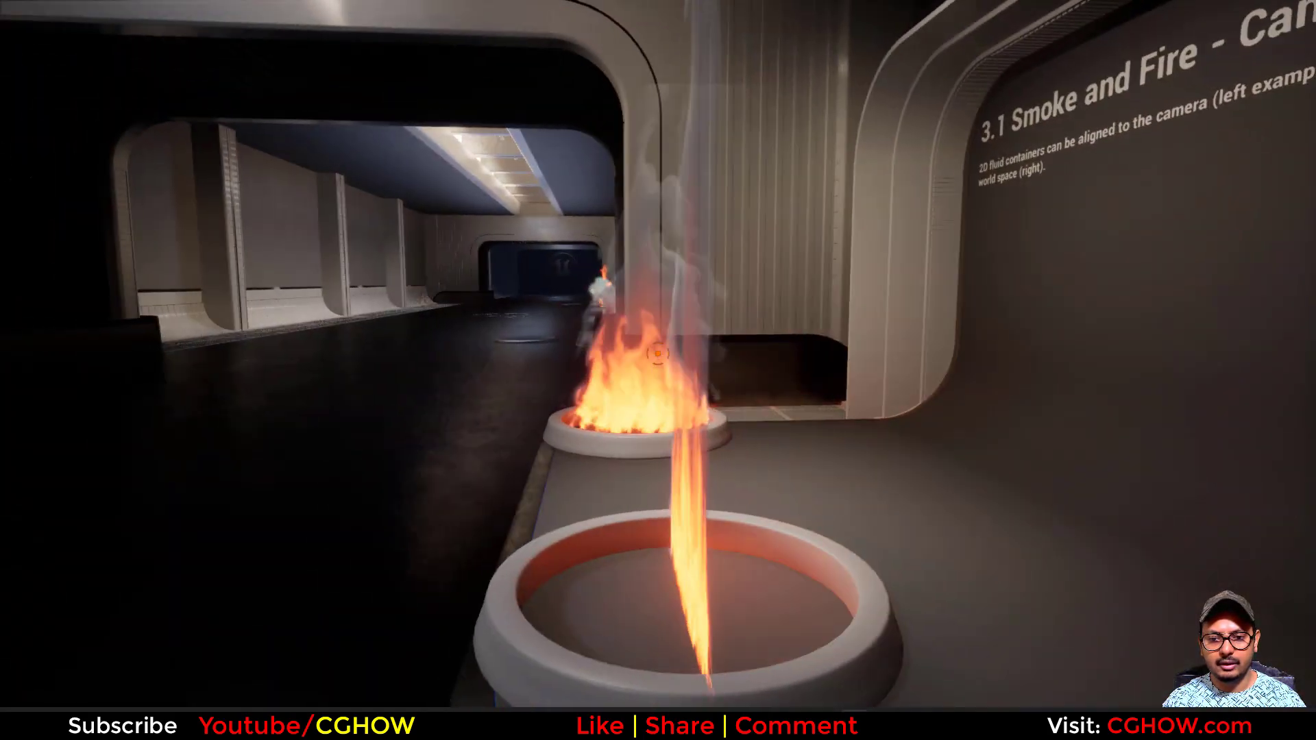
pyautogui.press('a')
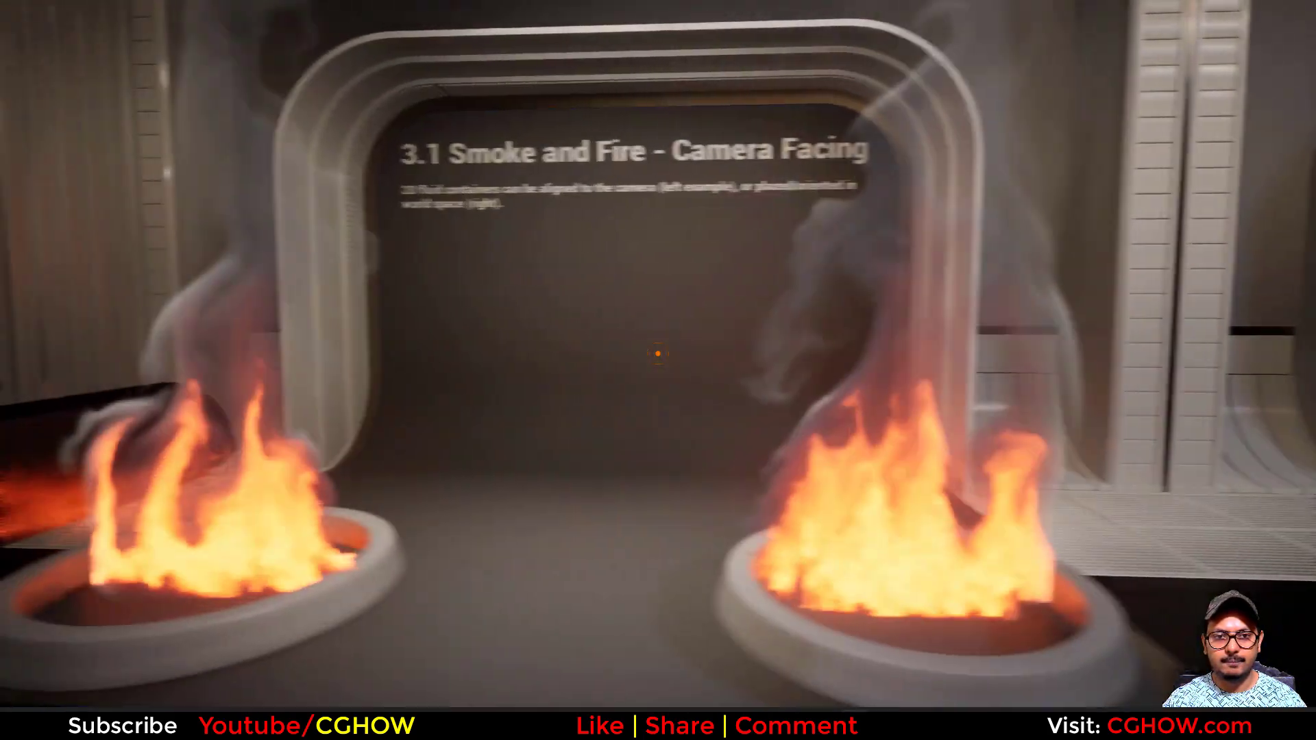
pyautogui.press('w')
pyautogui.press('d')
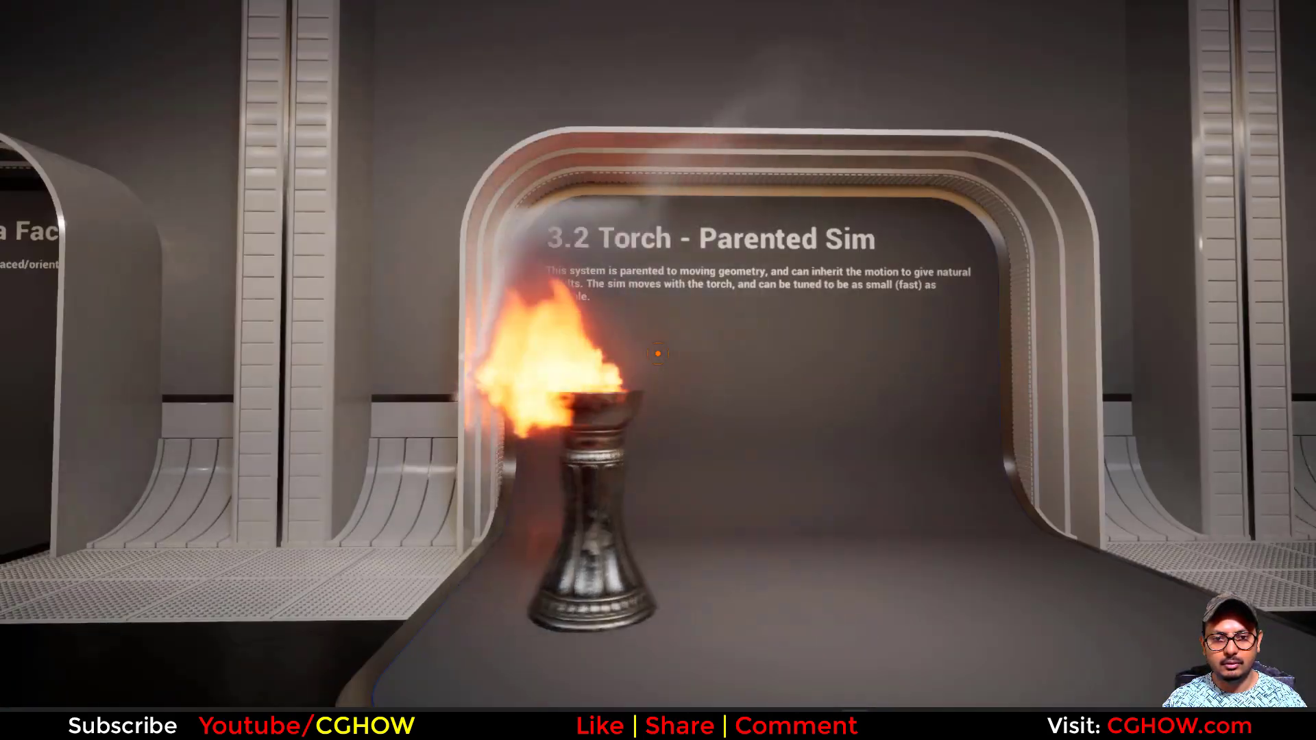
pyautogui.press('d')
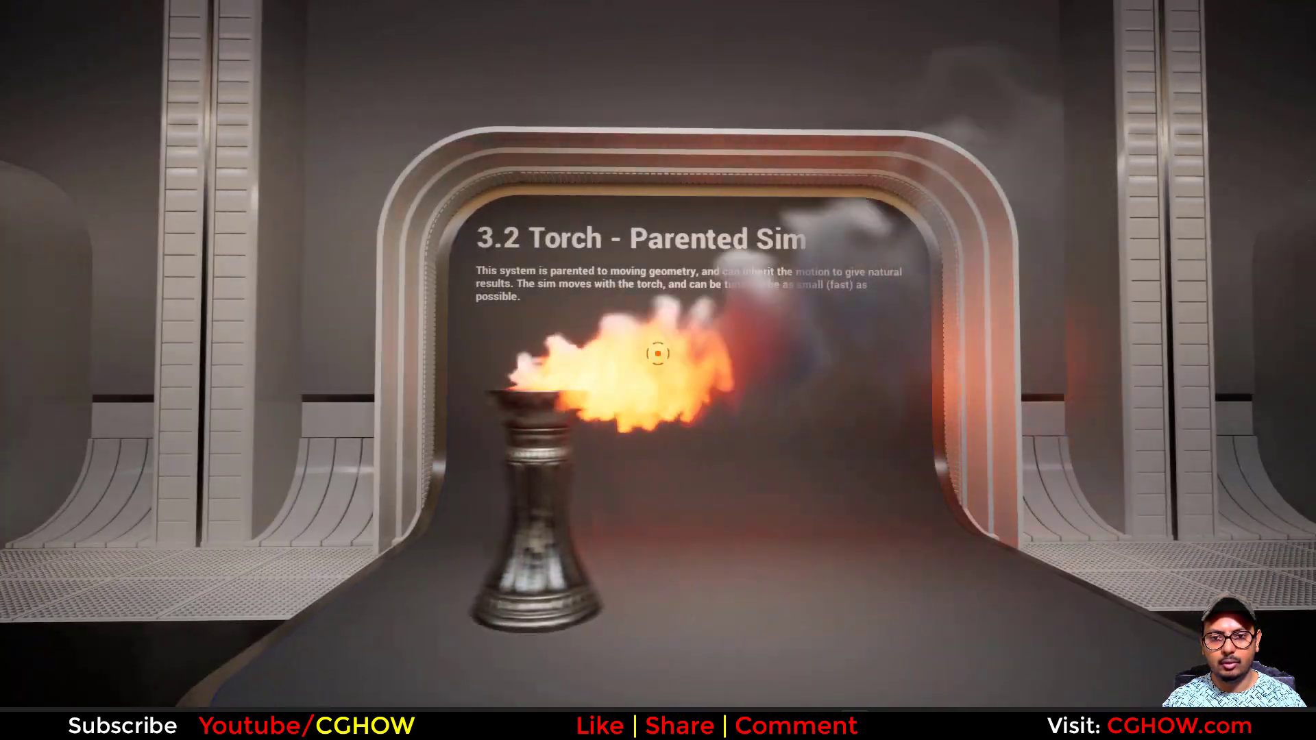
pyautogui.press('d')
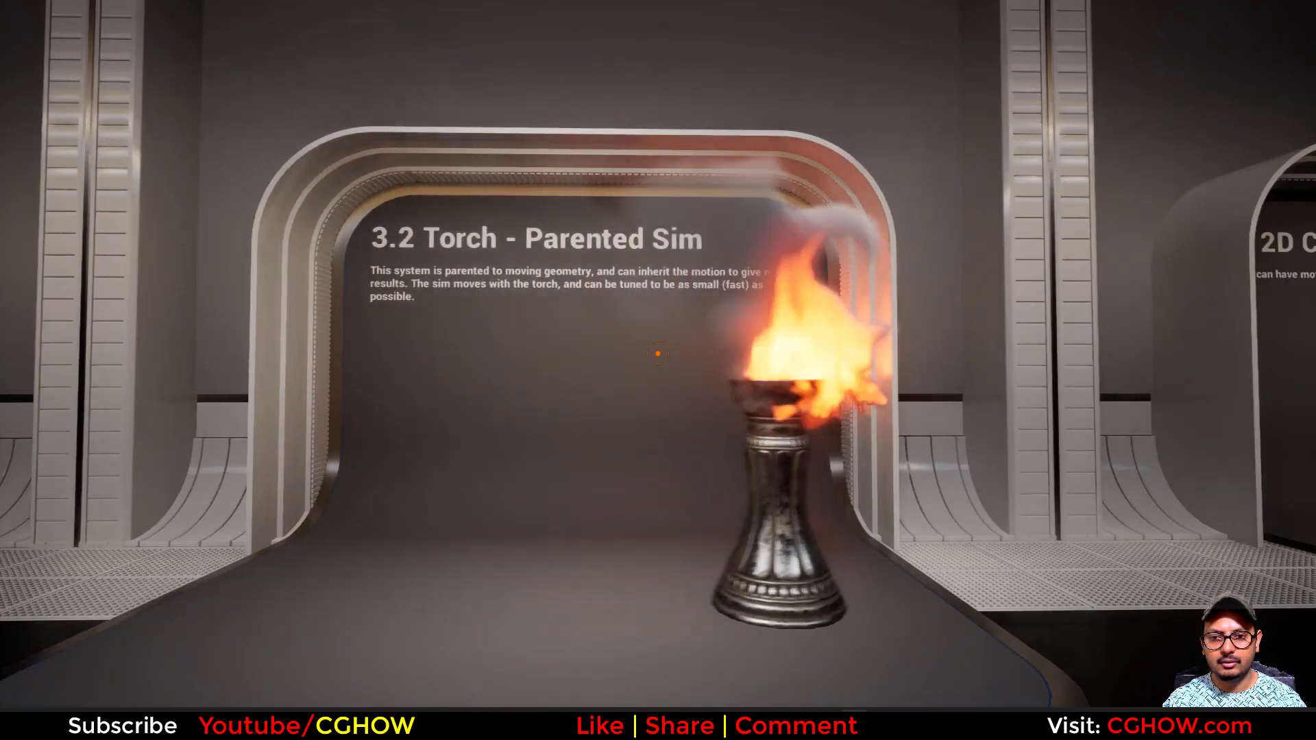
# Move to the 3.3 2D Collisions display and examine how the sphere pushes the smoke, both close up and from farther back
pyautogui.press('d')
pyautogui.press('w')
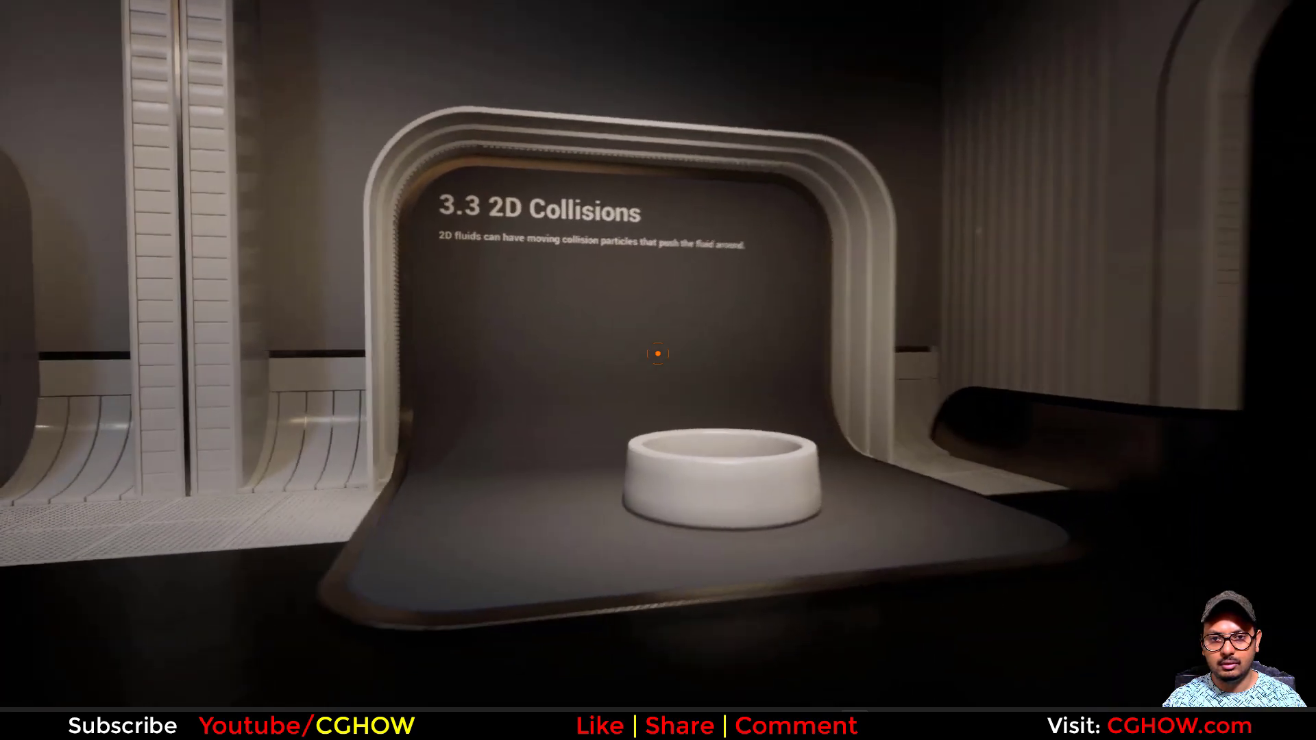
pyautogui.press('w')
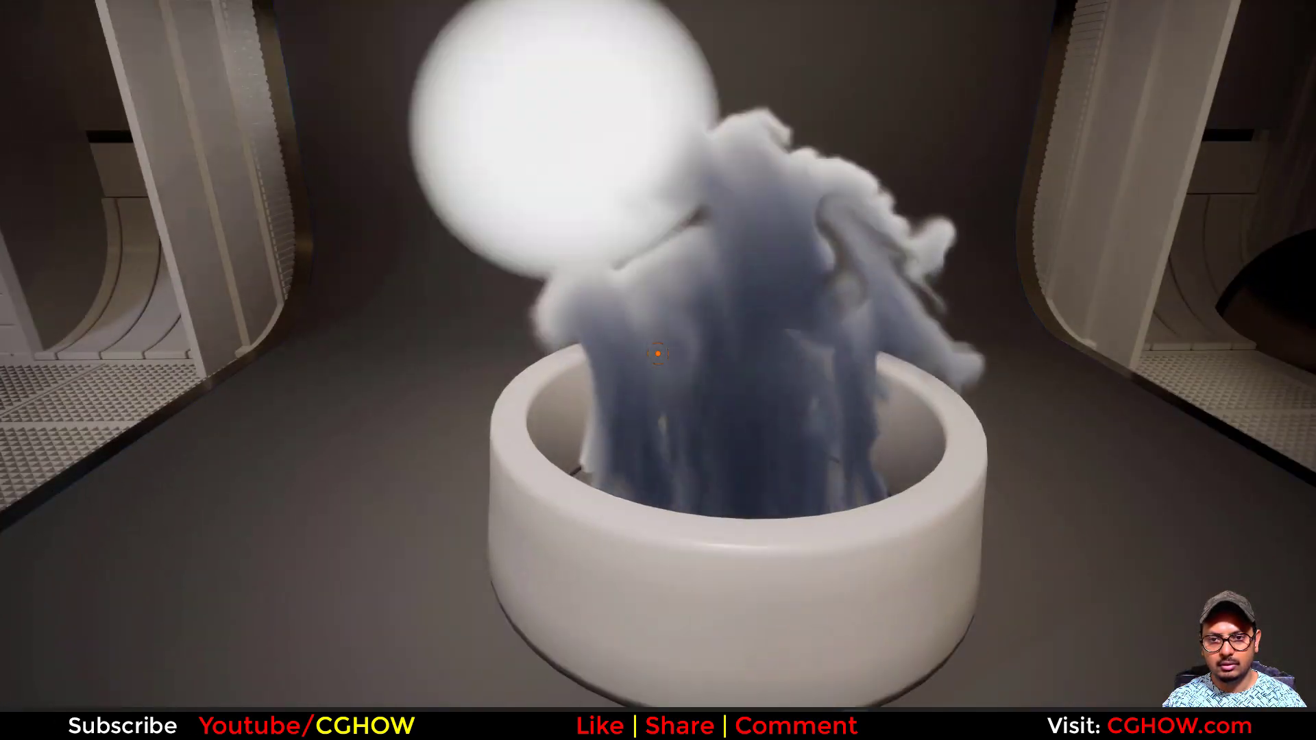
pyautogui.press('s')
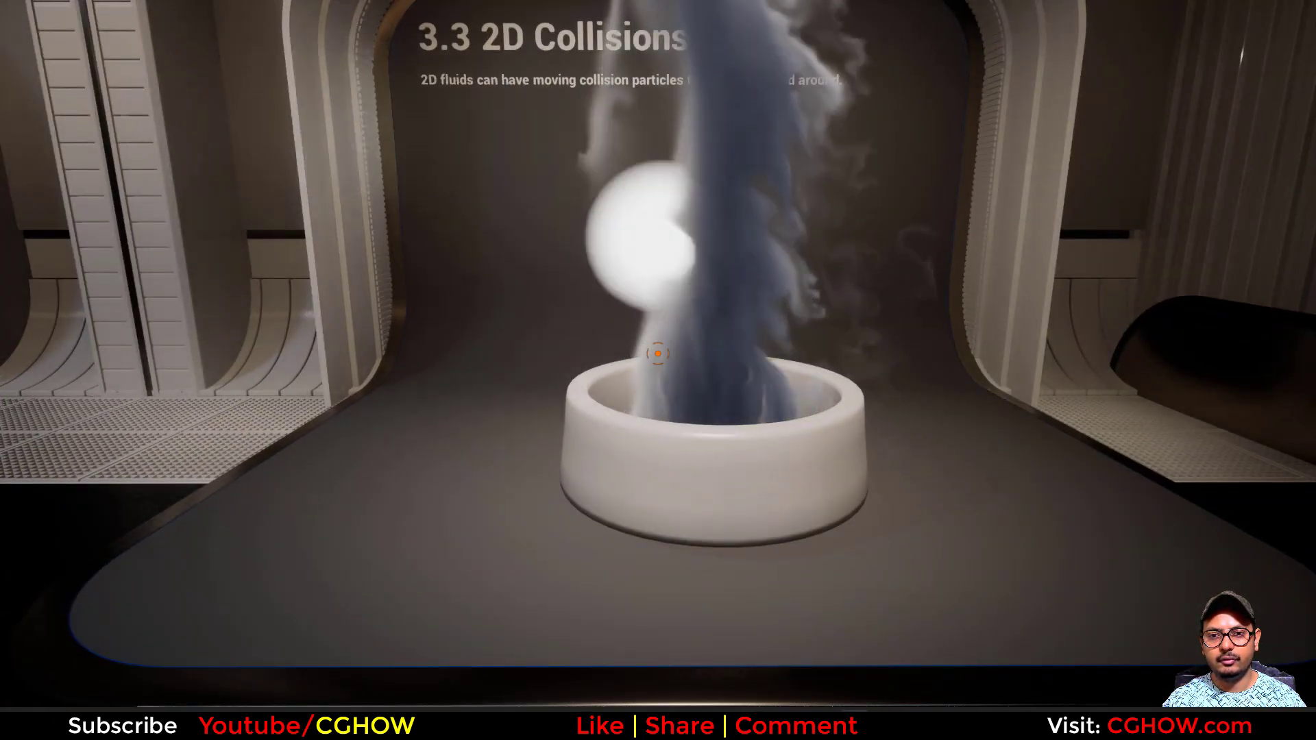
# Enter the 2D liquid room and examine the ball's wake at the 4.1 Shallow Water display
pyautogui.press('w')
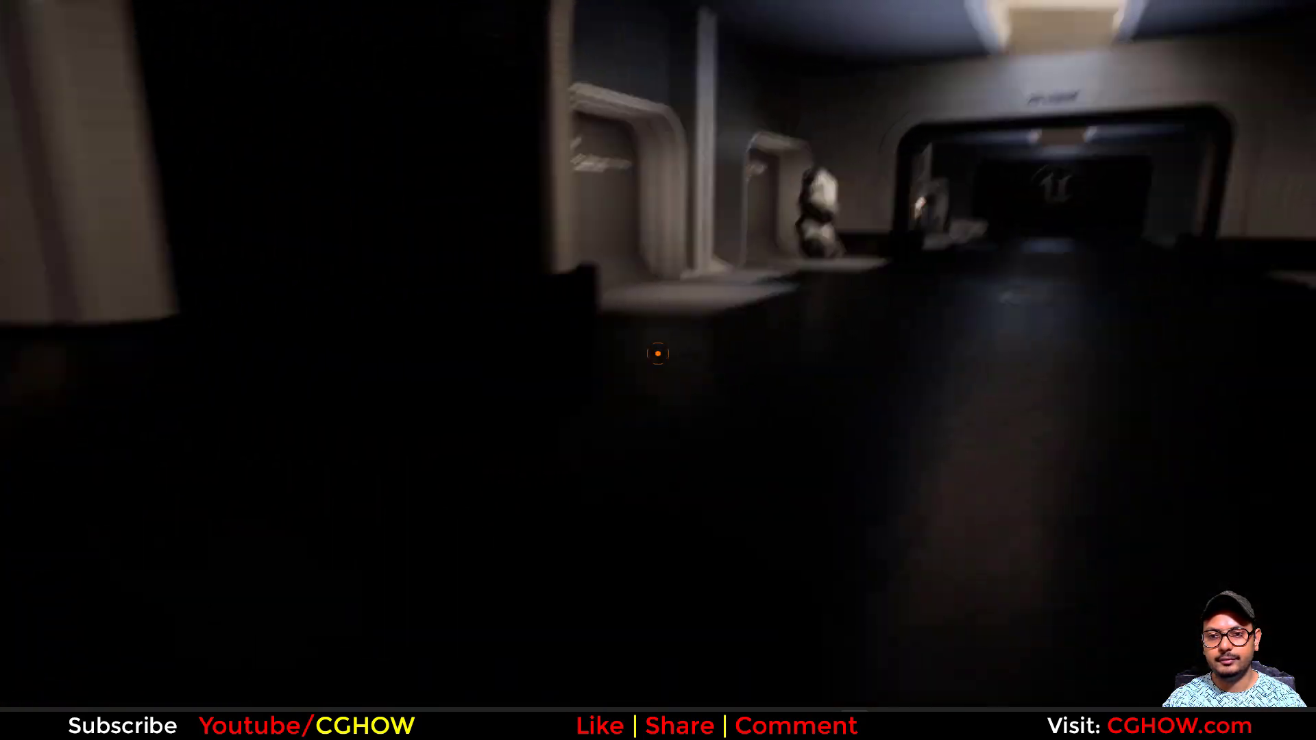
pyautogui.press('w')
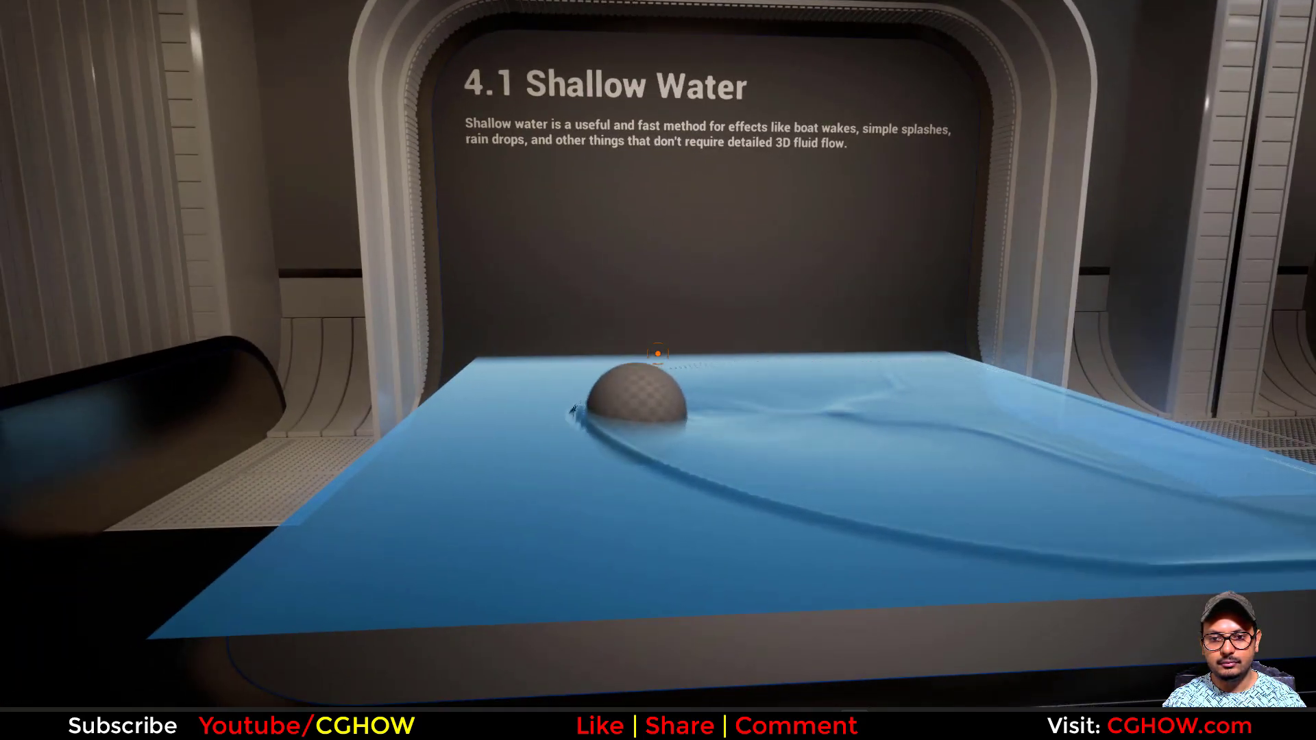
pyautogui.press('d')
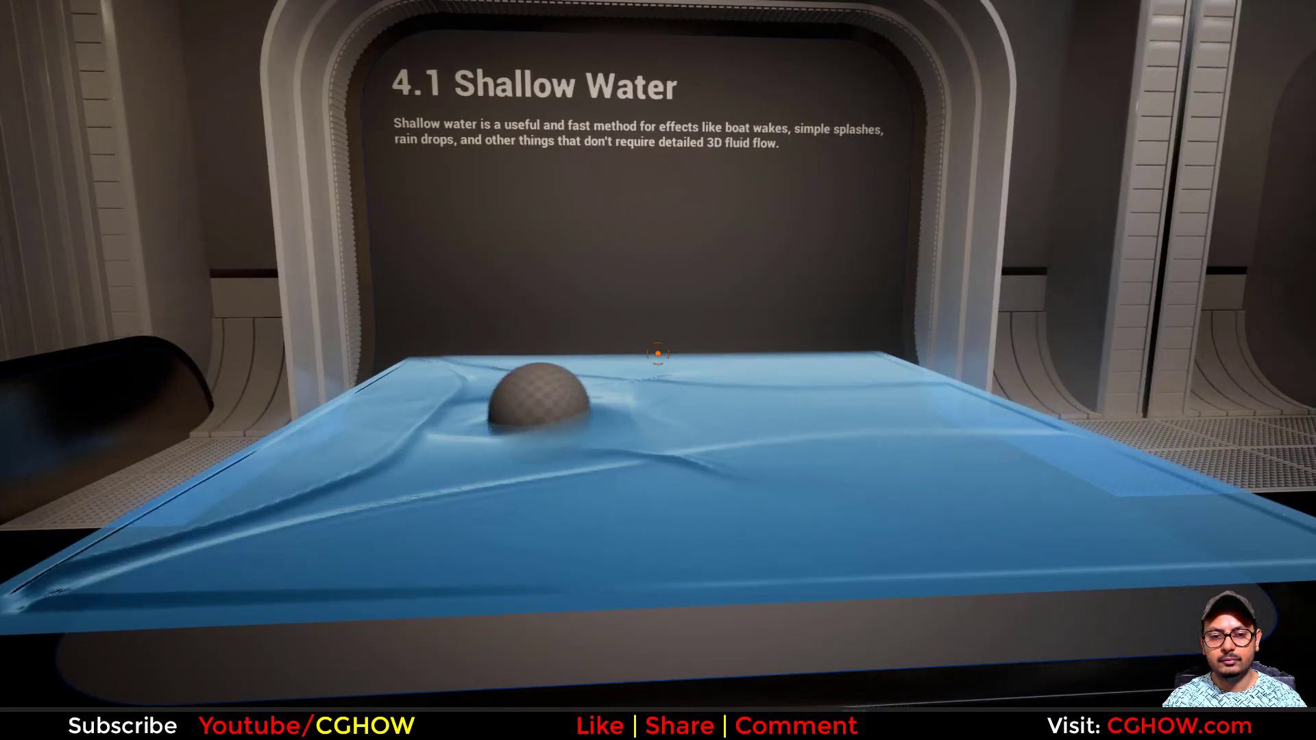
# Walk to the 4.2 waterfall display and examine the water falling over the rocks
pyautogui.press('w')
pyautogui.press('w')
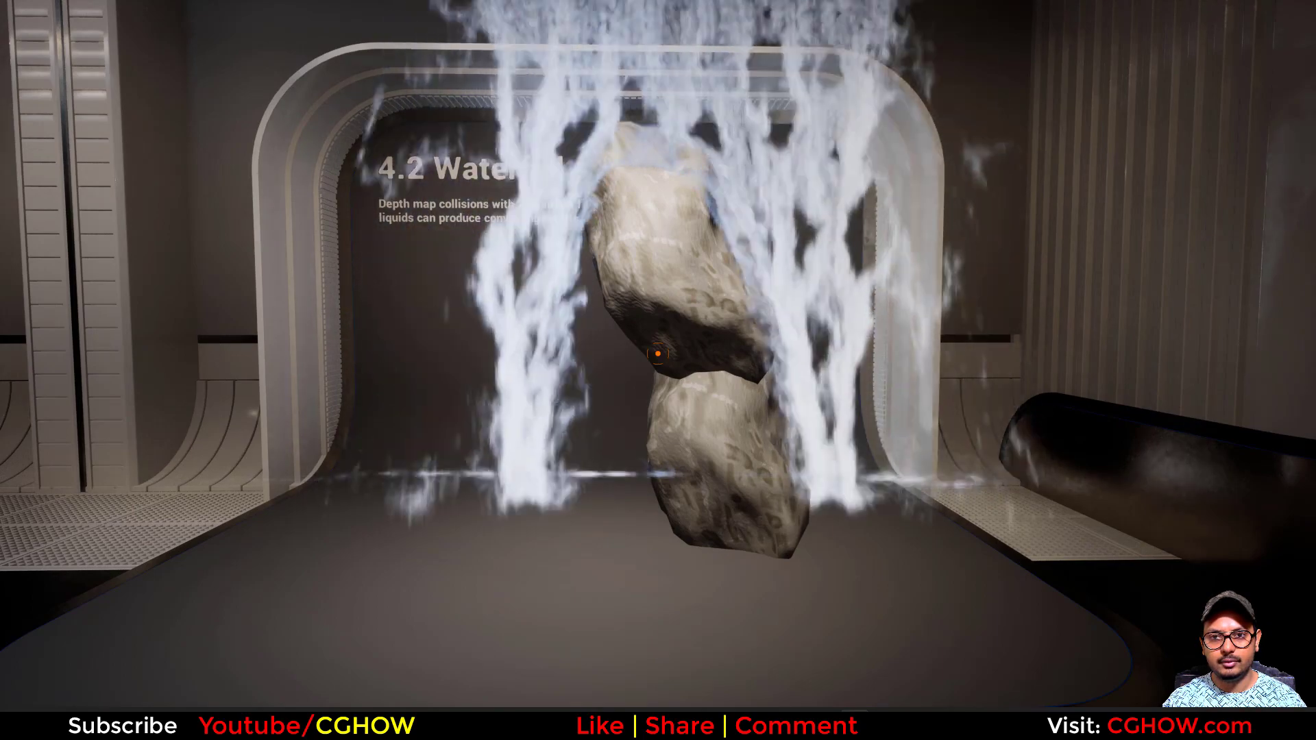
pyautogui.press('s')
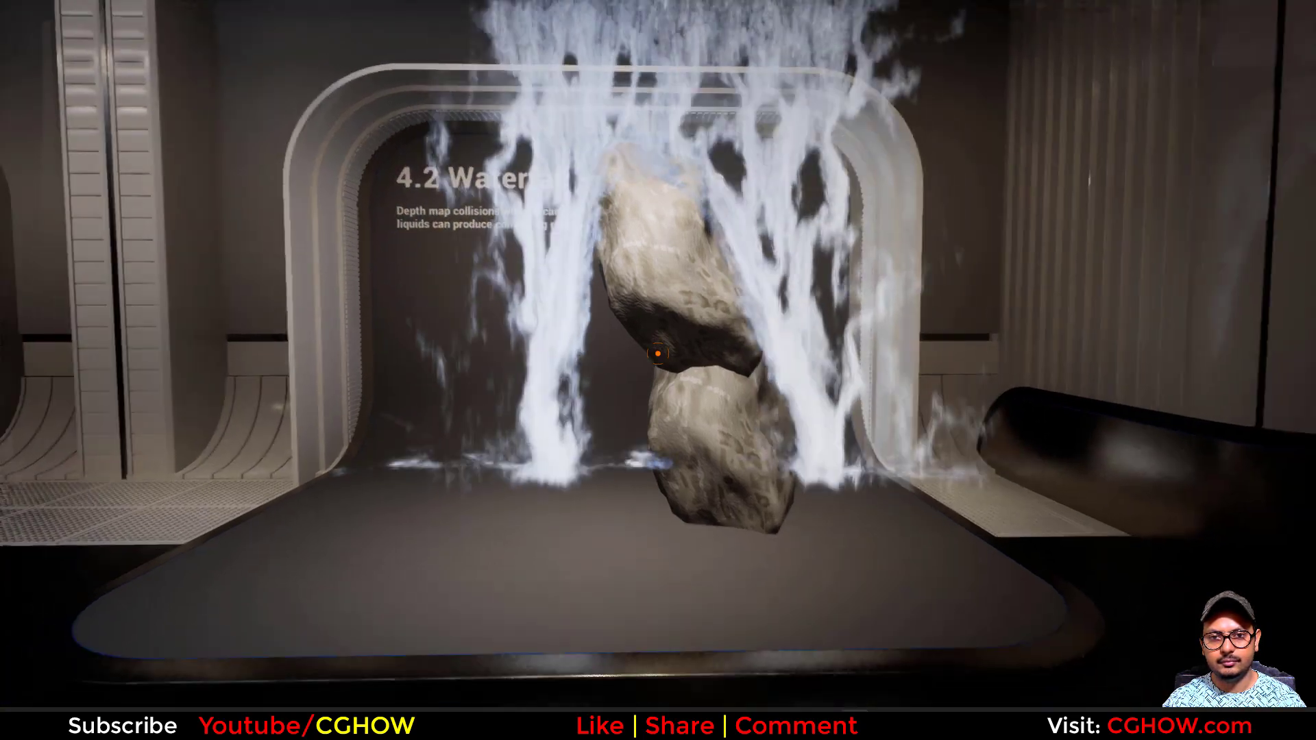
# Enter the 3D liquid room and examine the cow and statue at the 5.1 Pool - Particles/Surfacing display
pyautogui.press('w')
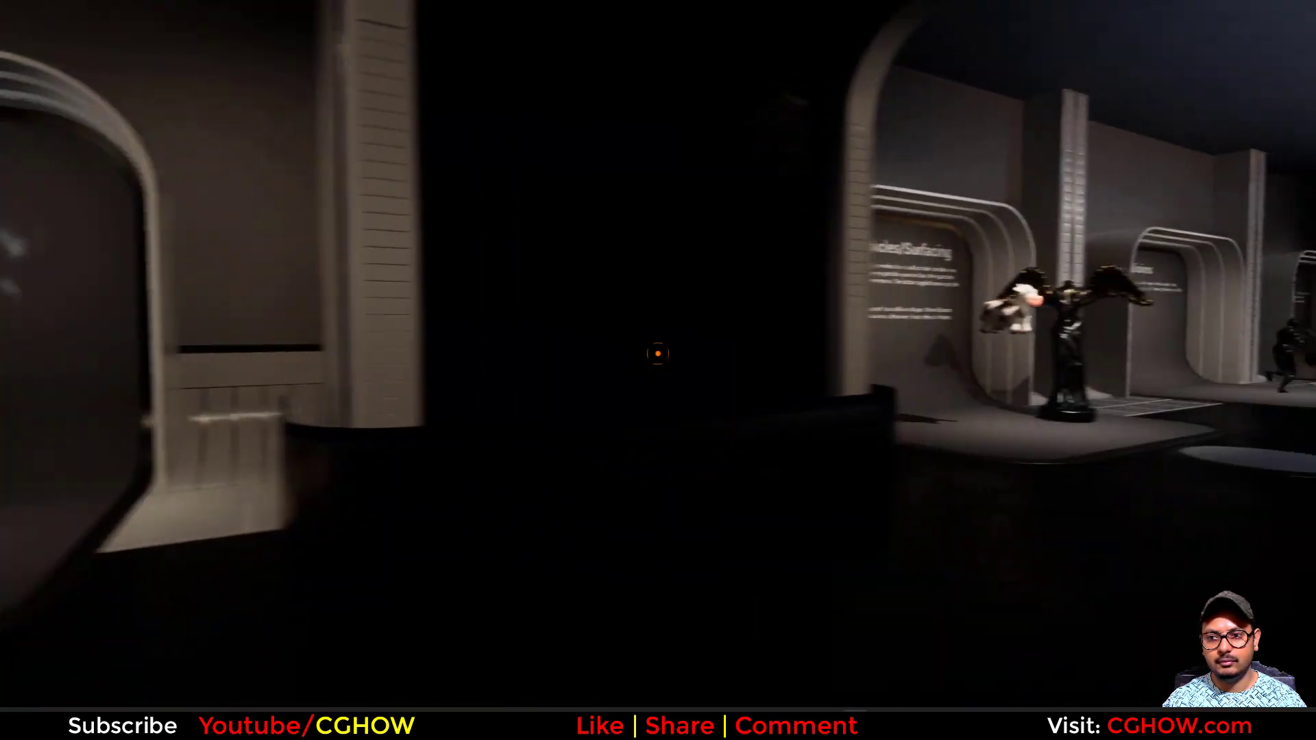
pyautogui.press('w')
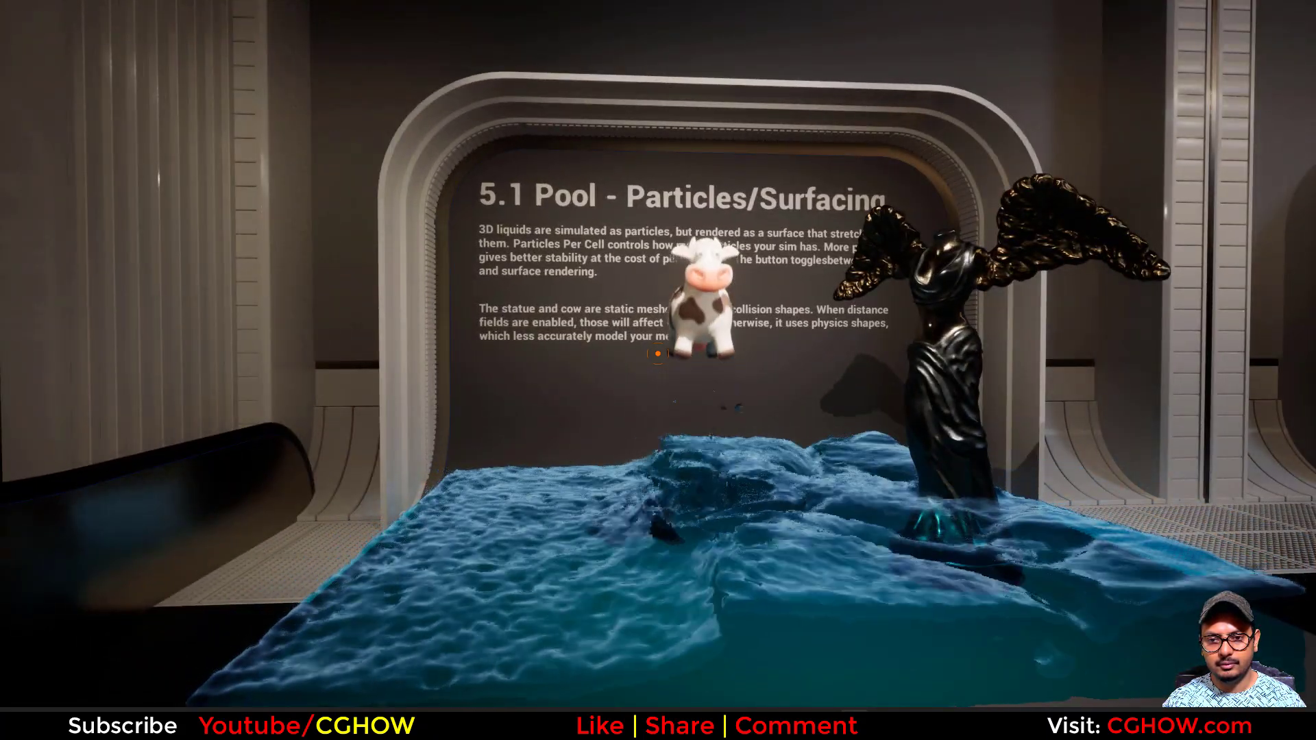
pyautogui.press('s')
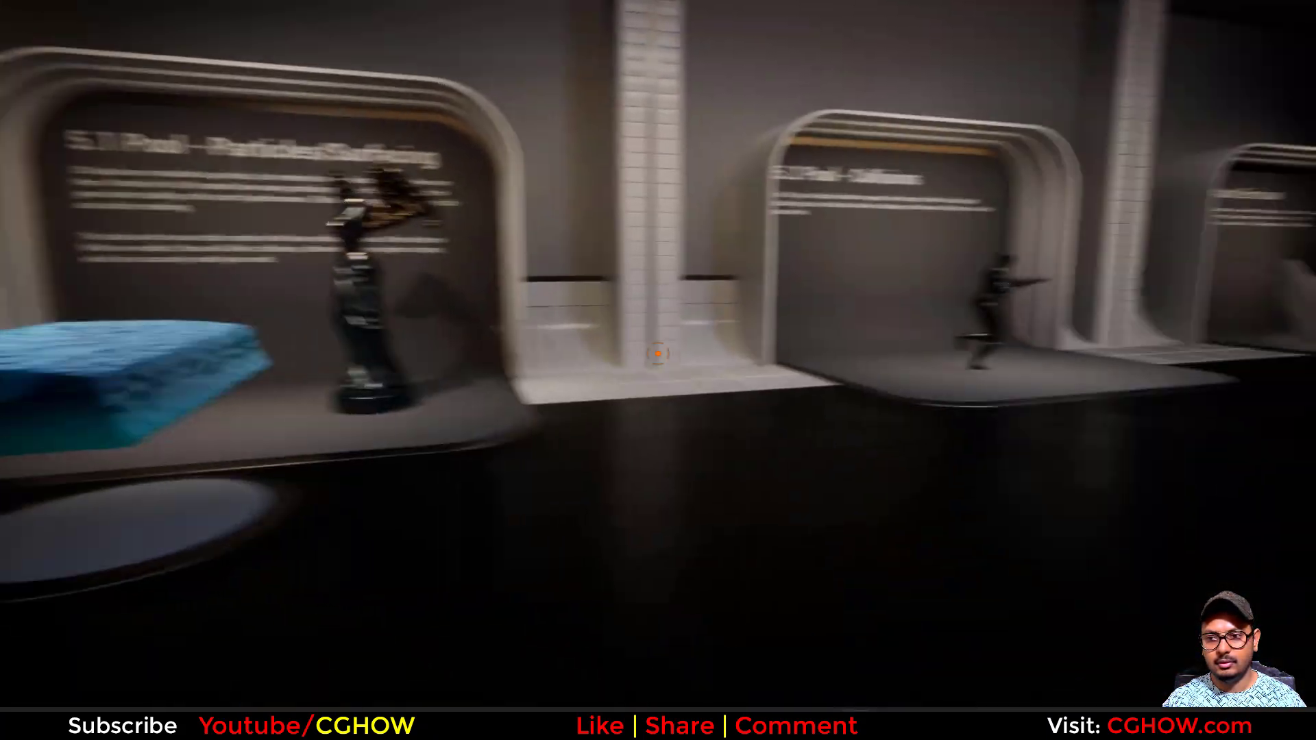
# Move to the 5.2 Pool - Collisions display and examine the character interacting with the water
pyautogui.press('w')
pyautogui.press('w')
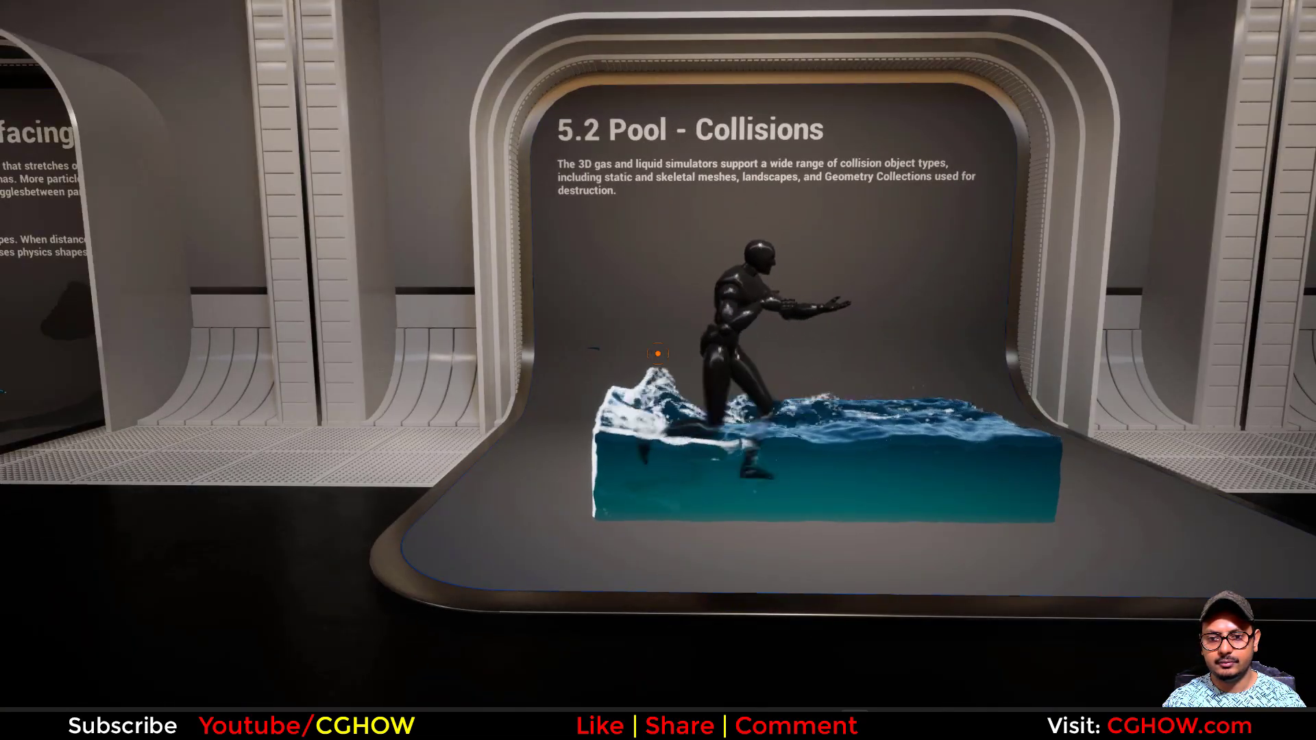
pyautogui.press('s')
# Walk to the 5.3 Constant Emission display and examine the river flowing down the terrain
pyautogui.press('d')
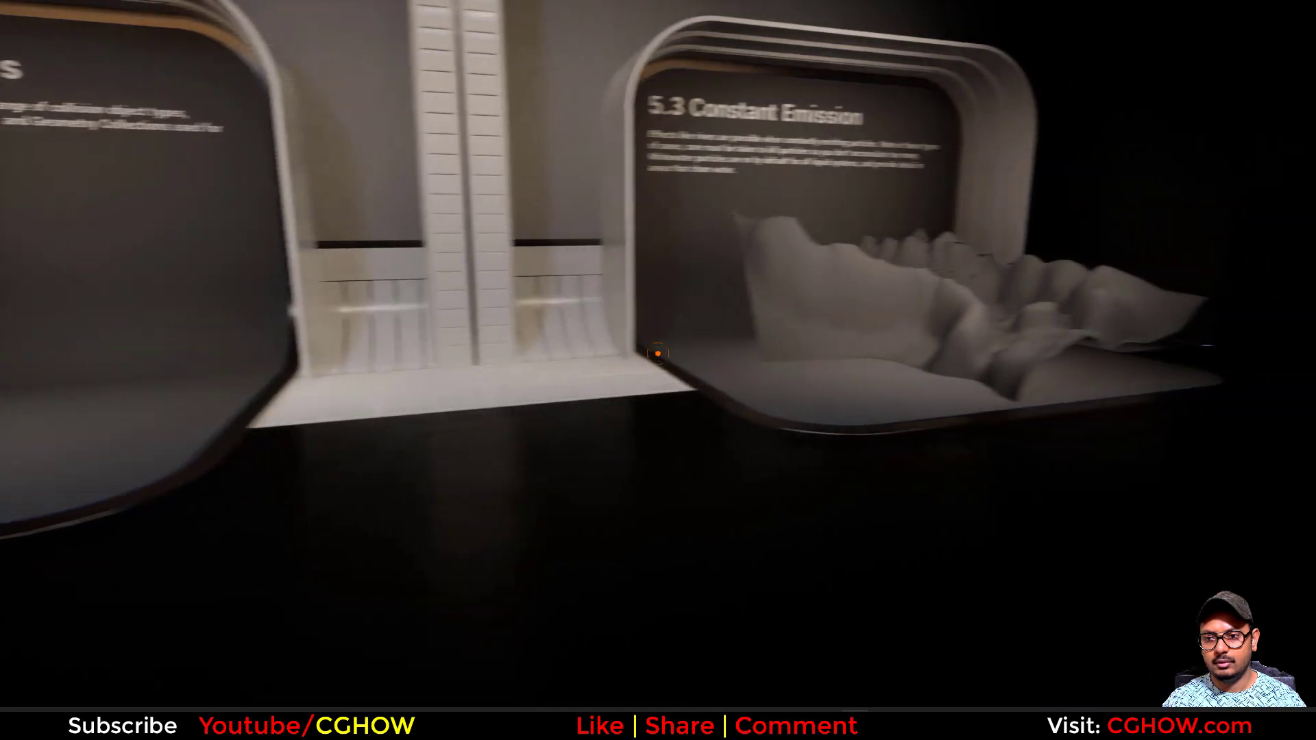
pyautogui.press('w')
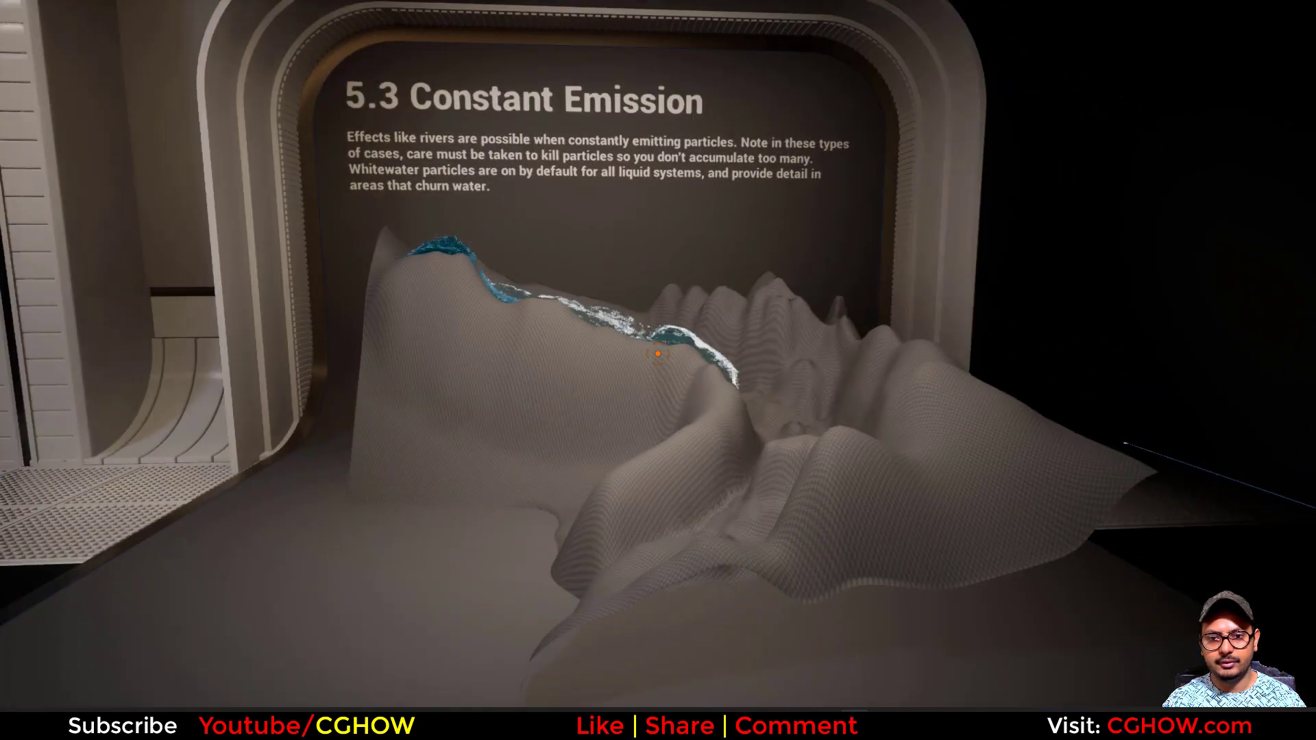
pyautogui.press('w')
pyautogui.press('d')
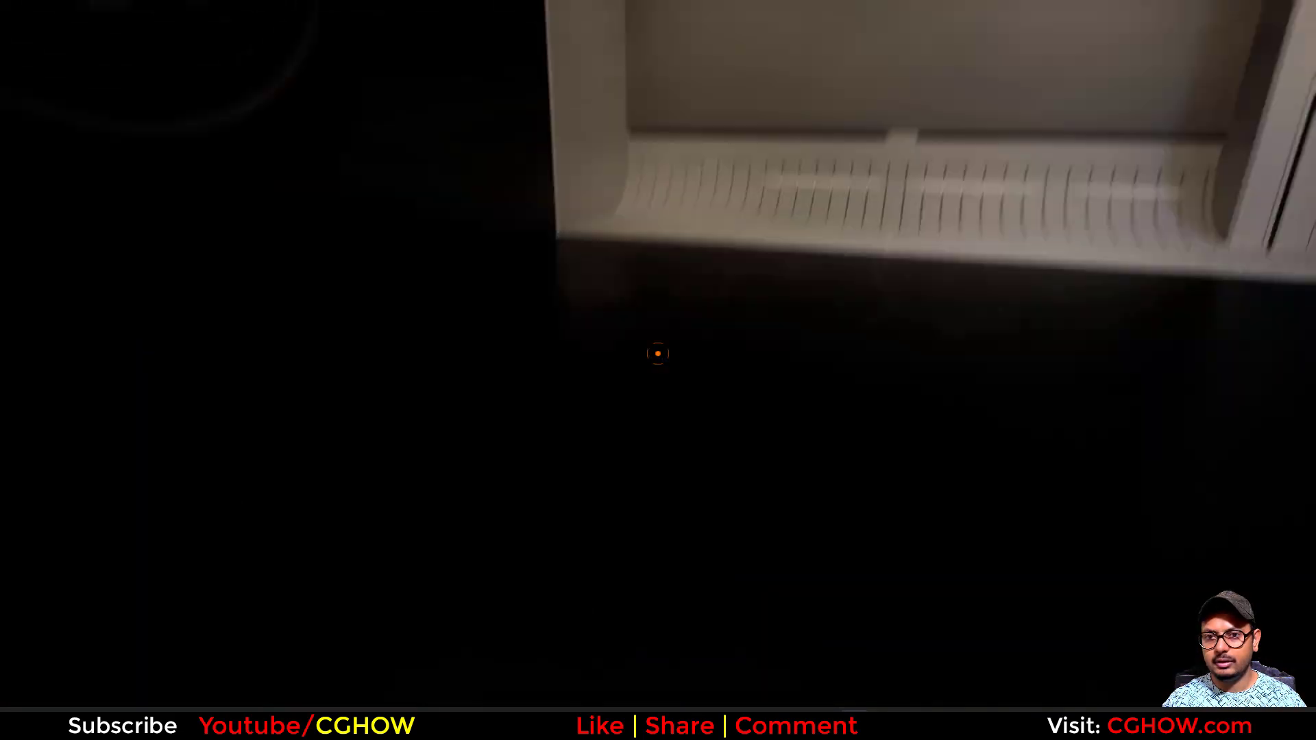
# Walk back through all the rooms to the 1.1 Gas Simulations display at the start of the level
pyautogui.press('w')
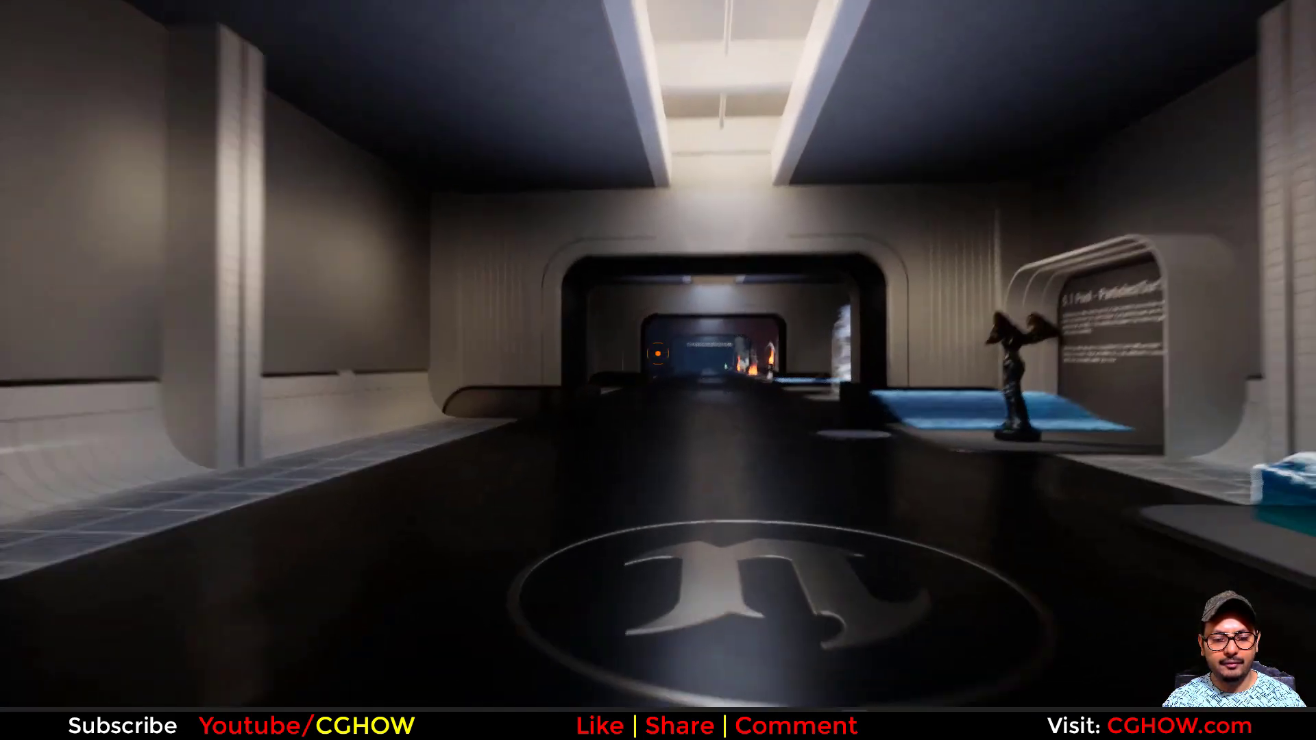
pyautogui.press('w')
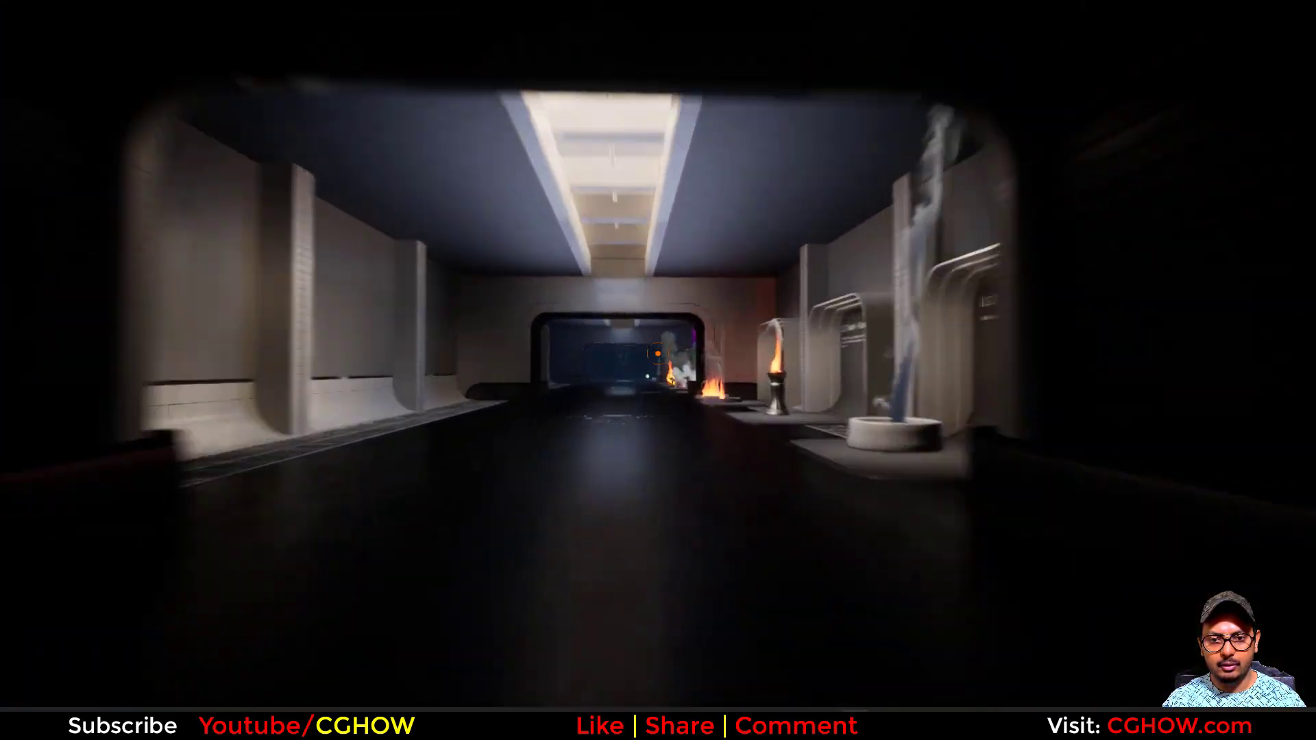
pyautogui.press('w')
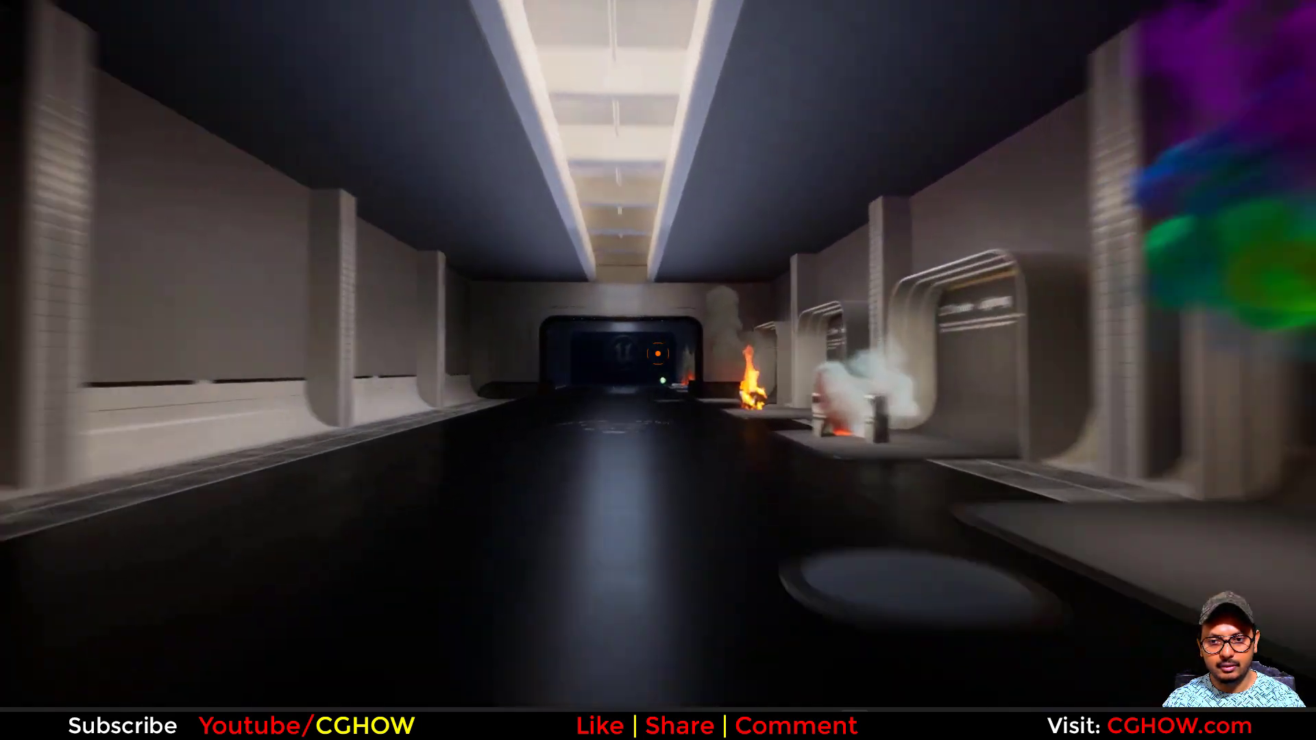
pyautogui.press('w')
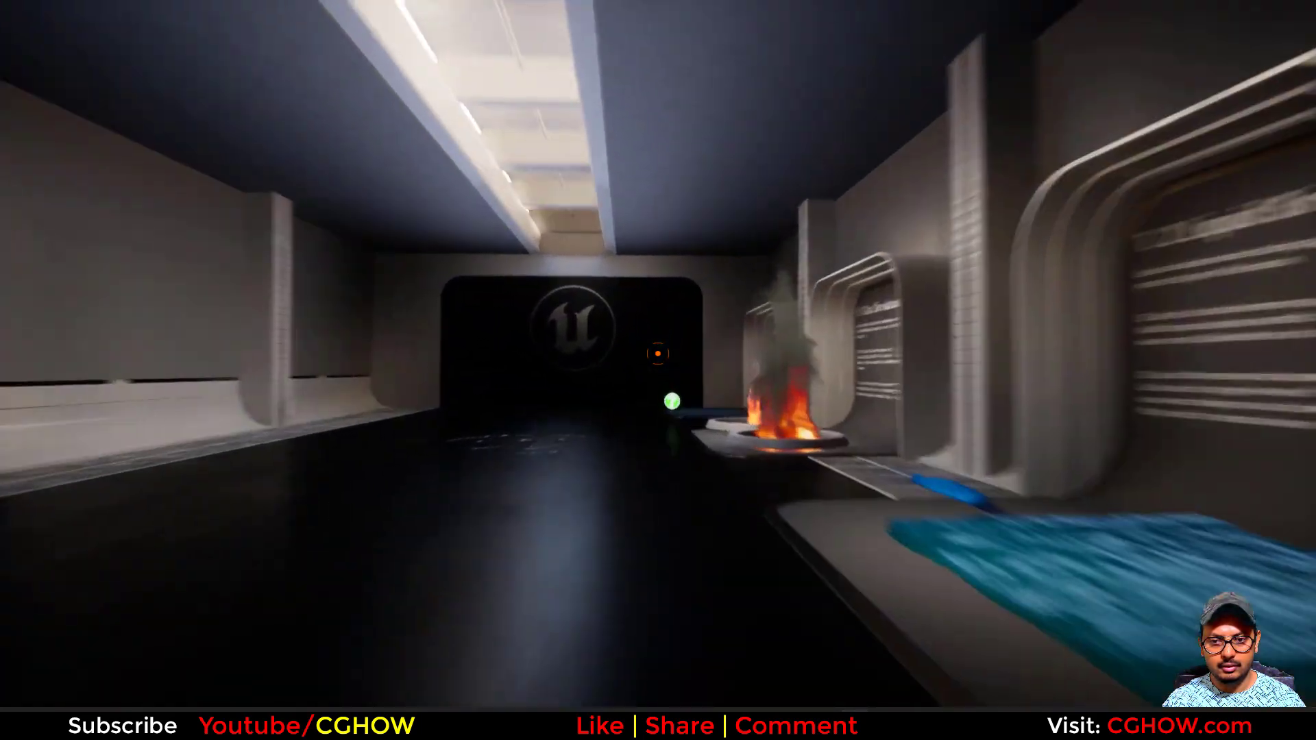
pyautogui.press('w')
pyautogui.press('s')
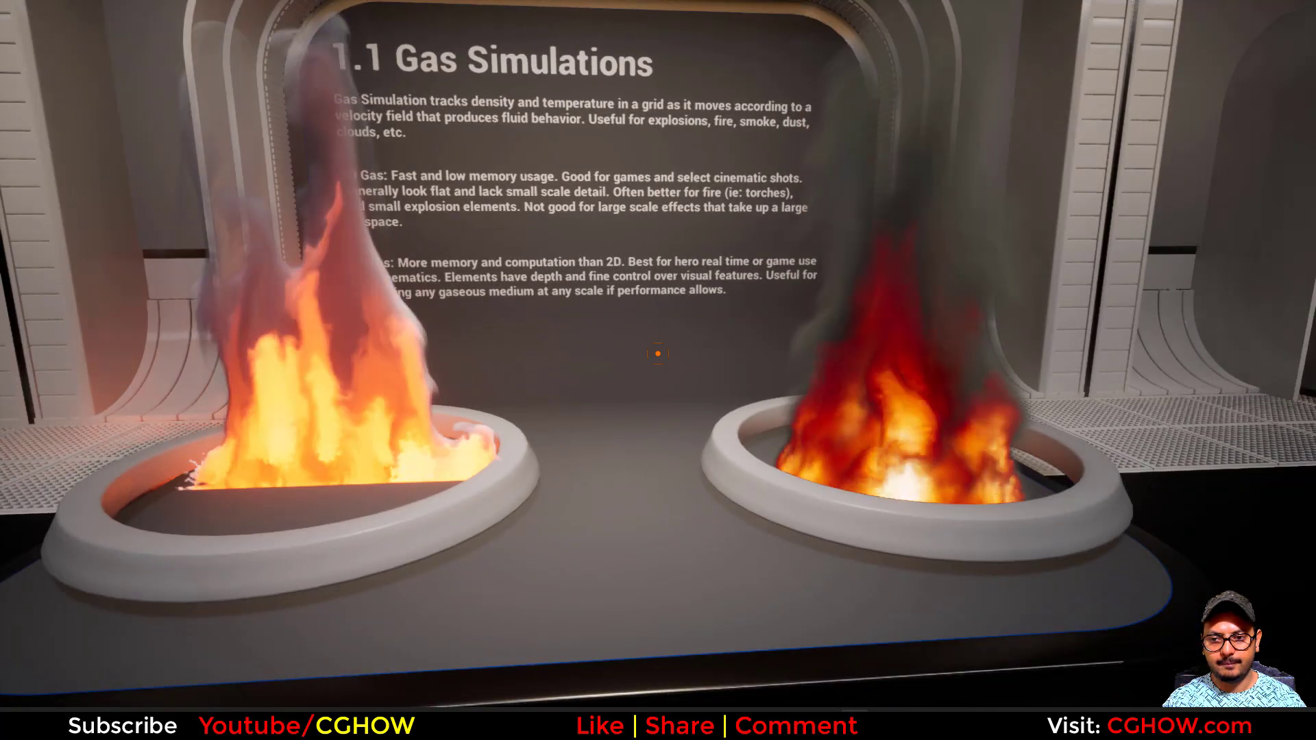
# Stop playing, open the Niagara system of the 3D gas fire at display 1.1 for editing, and maximize its editor window
pyautogui.press('Escape')
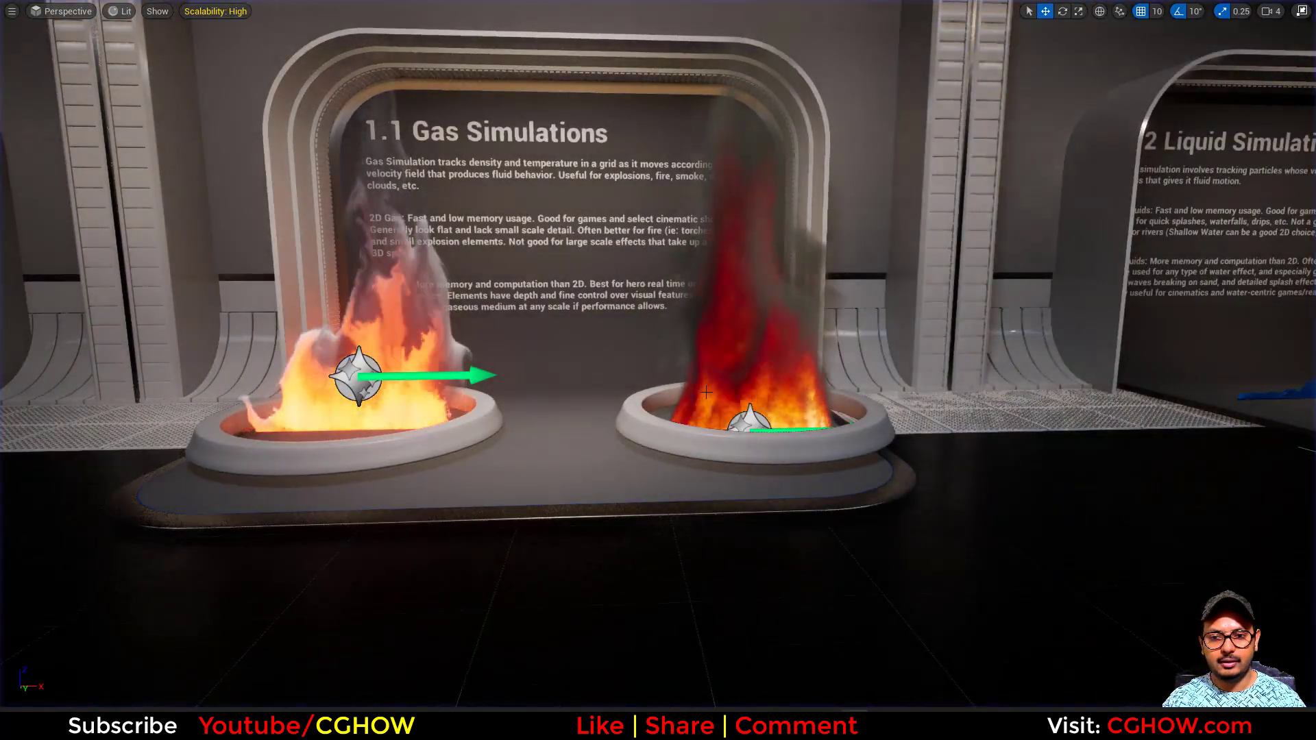
pyautogui.click(706, 392)
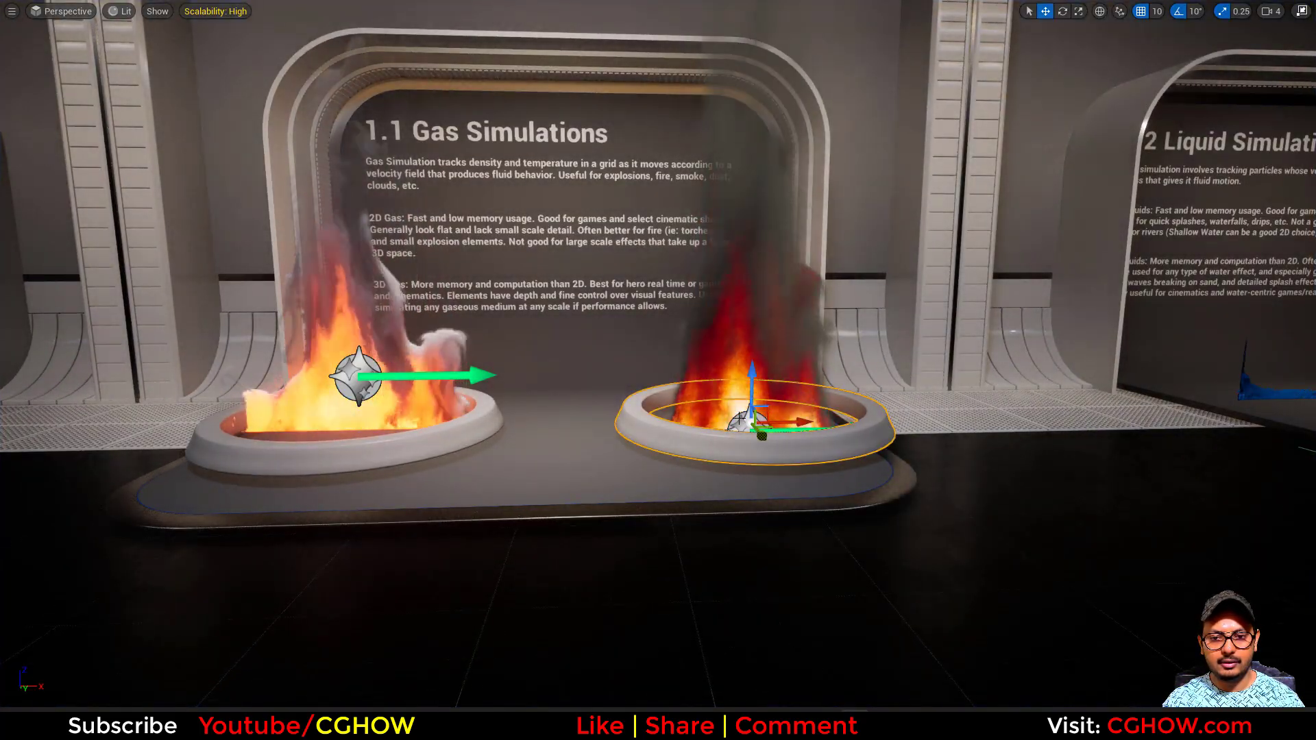
pyautogui.click(723, 446)
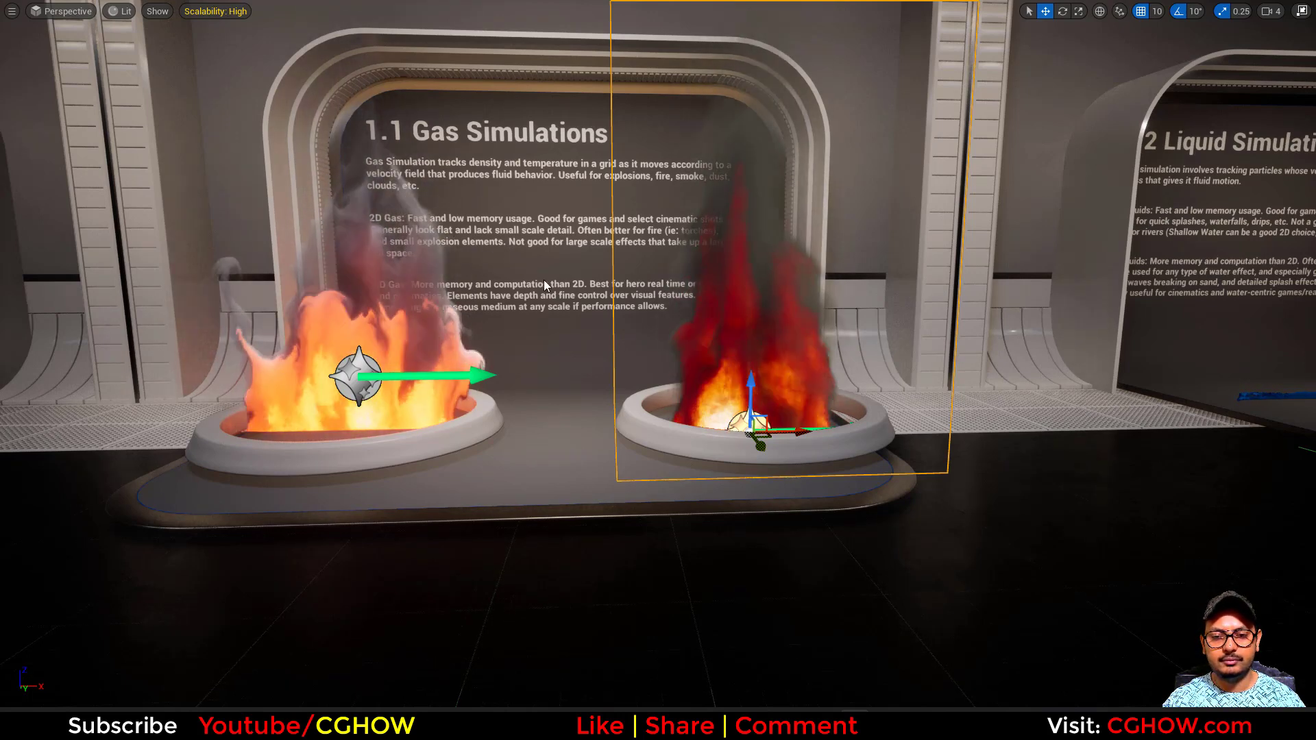
pyautogui.hotkey('ctrl', 'e')
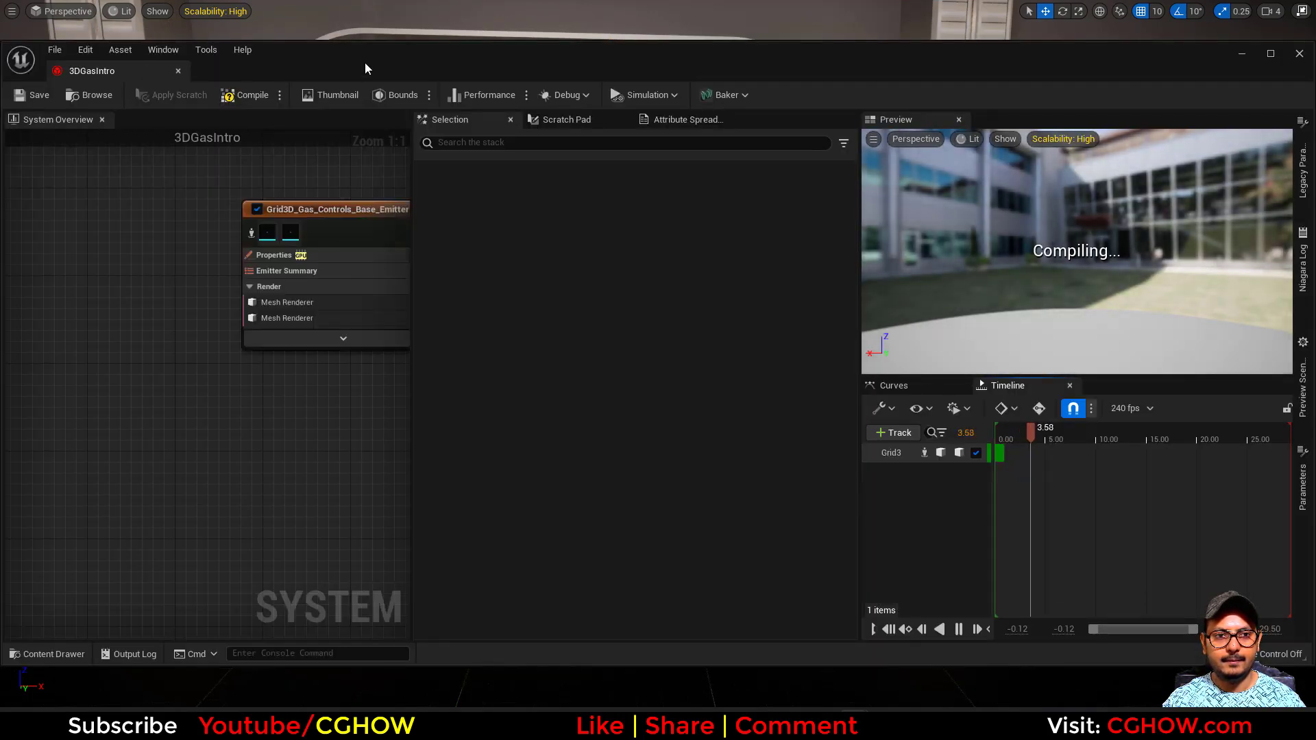
pyautogui.doubleClick(365, 63)
# Expand the Grid3D_Gas_Controls_Base_Emitter node in the system overview and look over its full list of simulation stages
pyautogui.moveTo(406, 438); pyautogui.dragTo(164, 432, button='right')
pyautogui.scroll(-5, 157, 472)
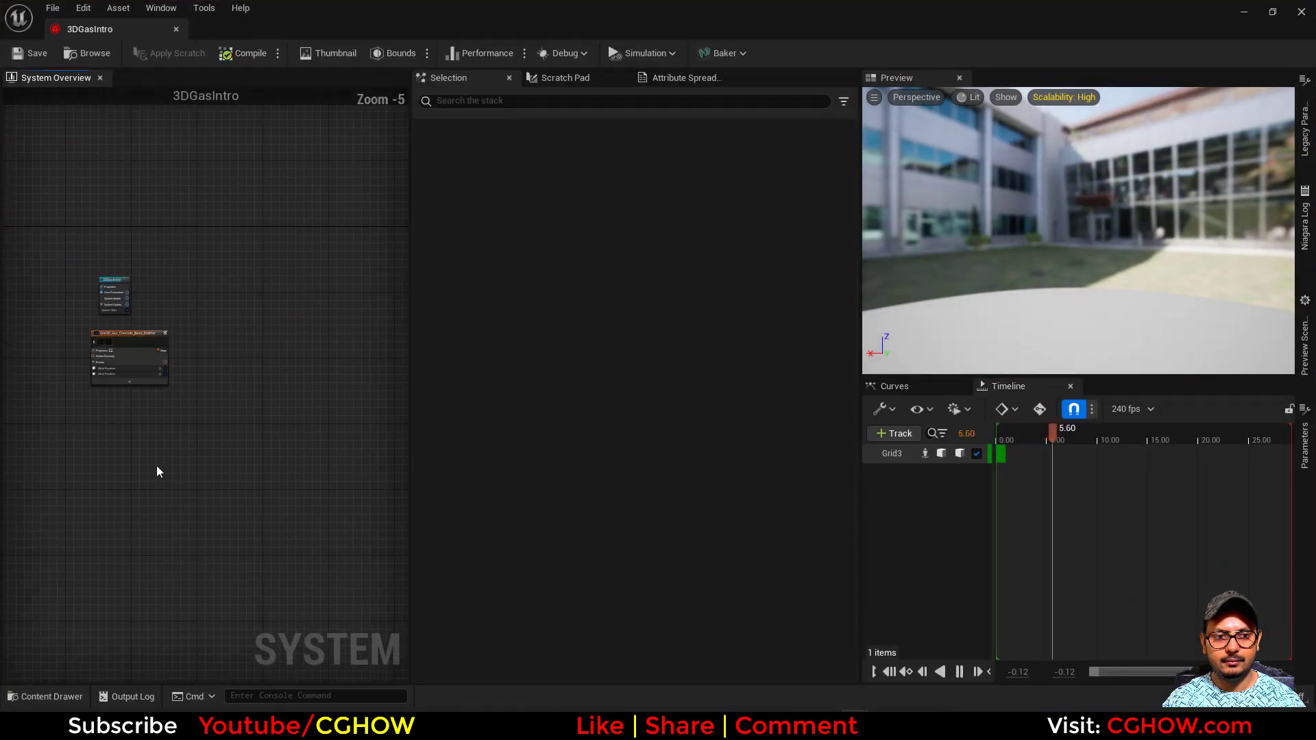
pyautogui.scroll(-3, 157, 471)
pyautogui.scroll(8, 167, 306)
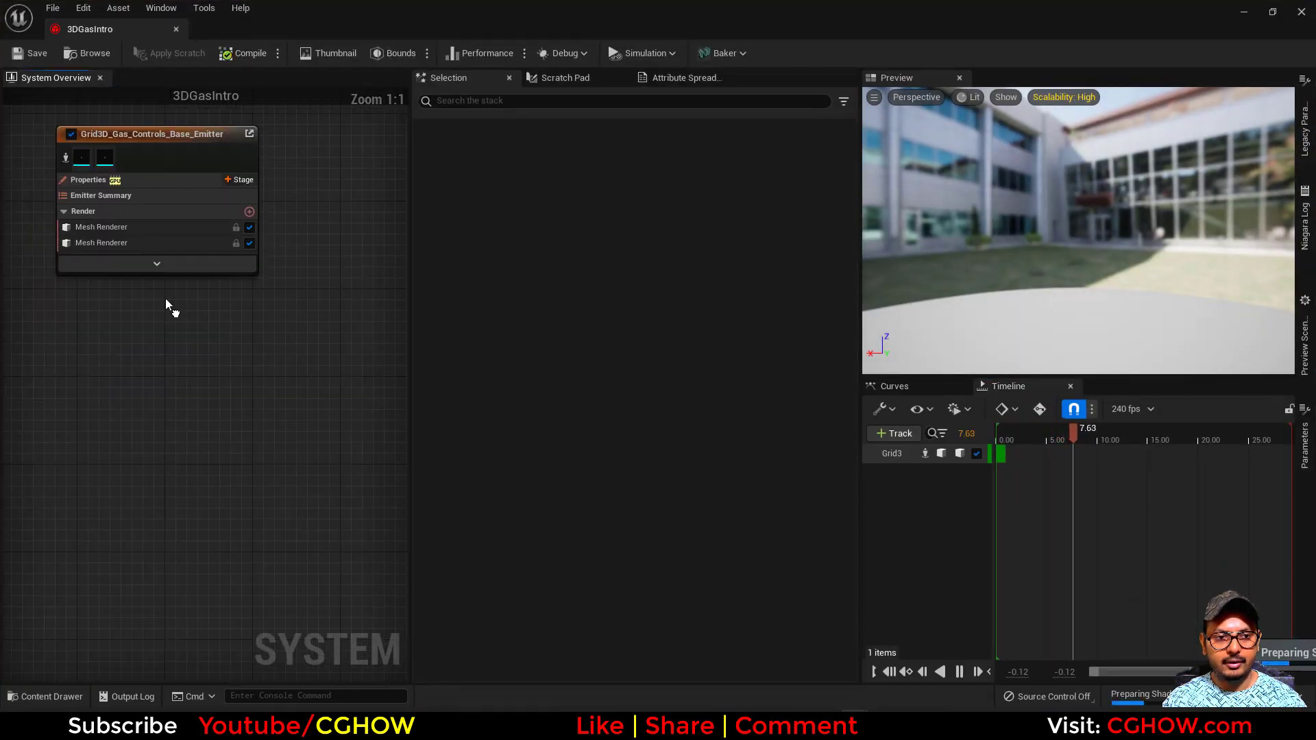
pyautogui.click(164, 264)
pyautogui.scroll(-3, 286, 519)
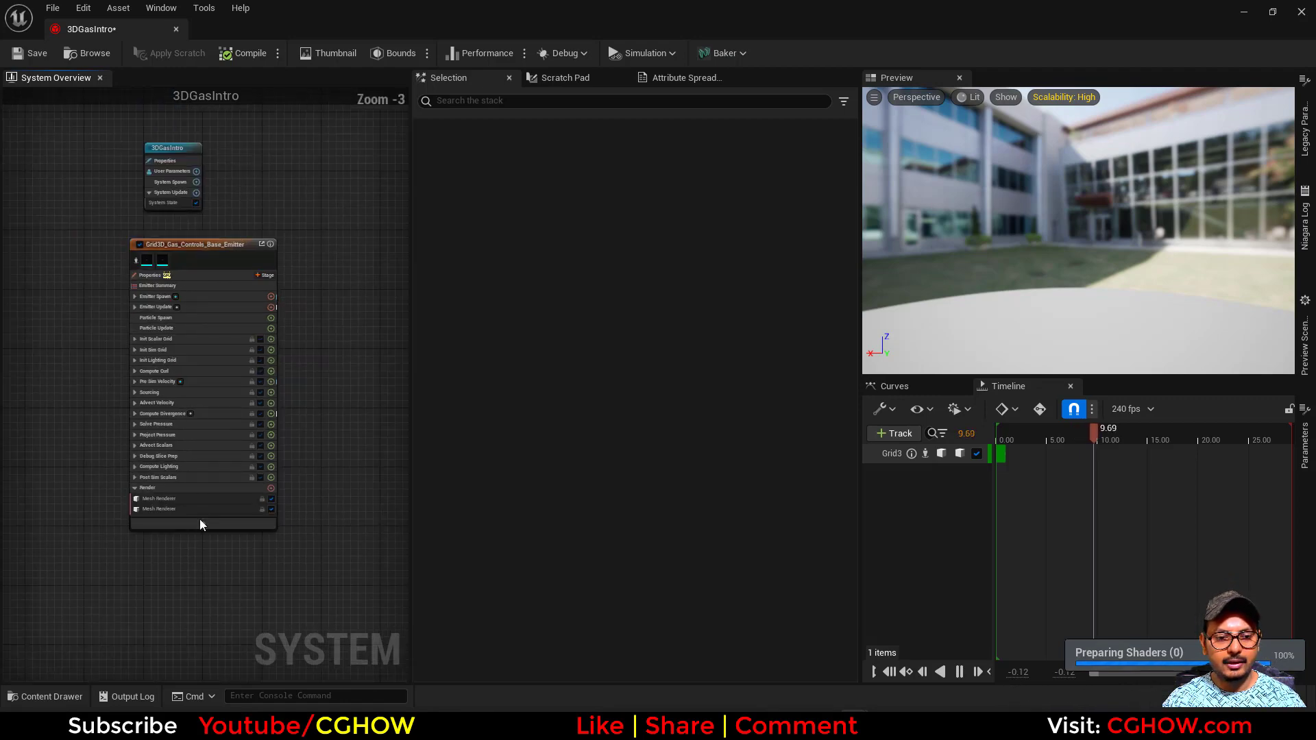
pyautogui.scroll(3, 175, 376)
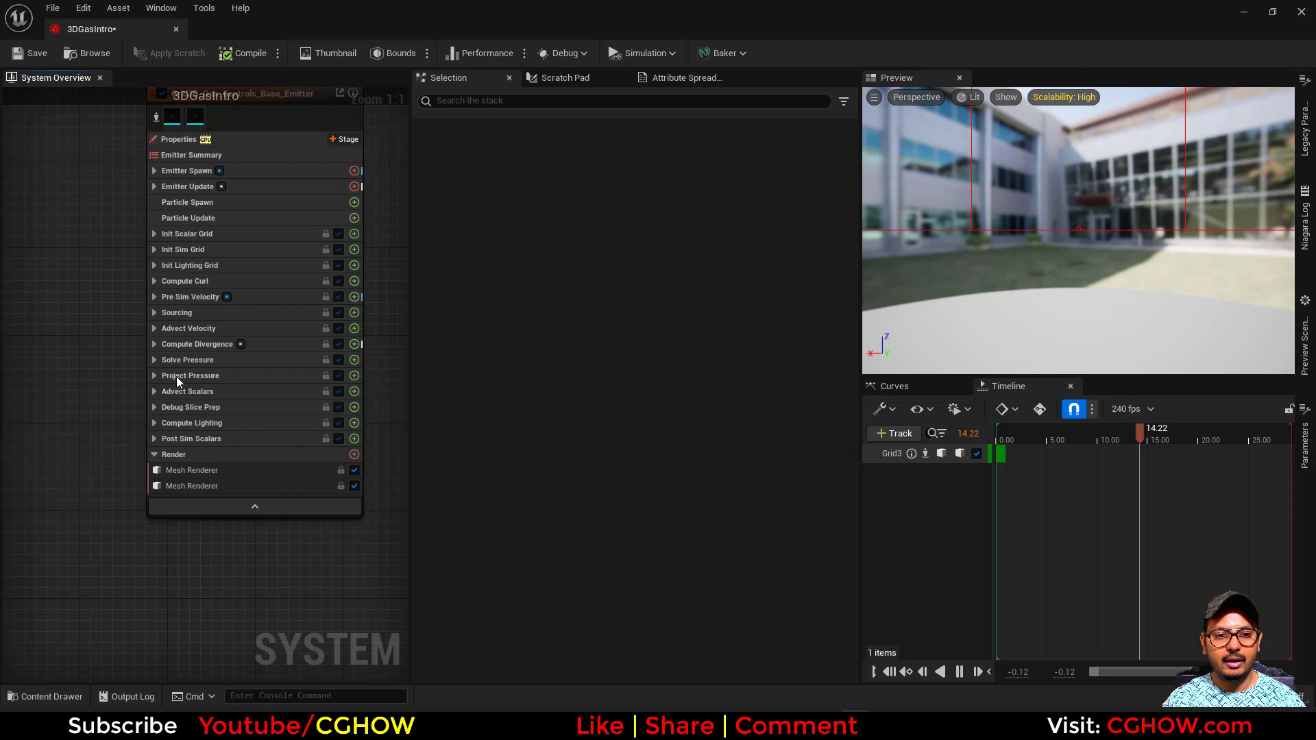
# Collapse the emitter node to its short form and show the Emitter Summary settings
pyautogui.click(250, 505)
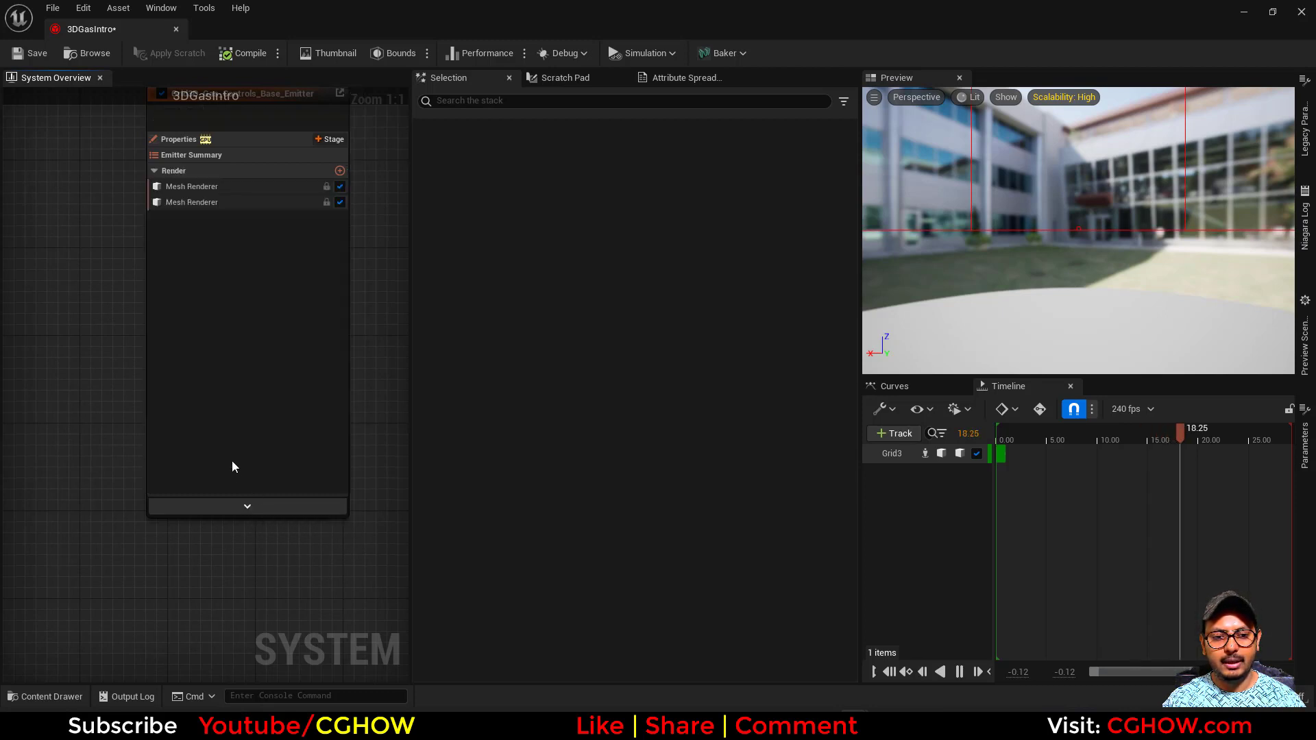
pyautogui.click(204, 158)
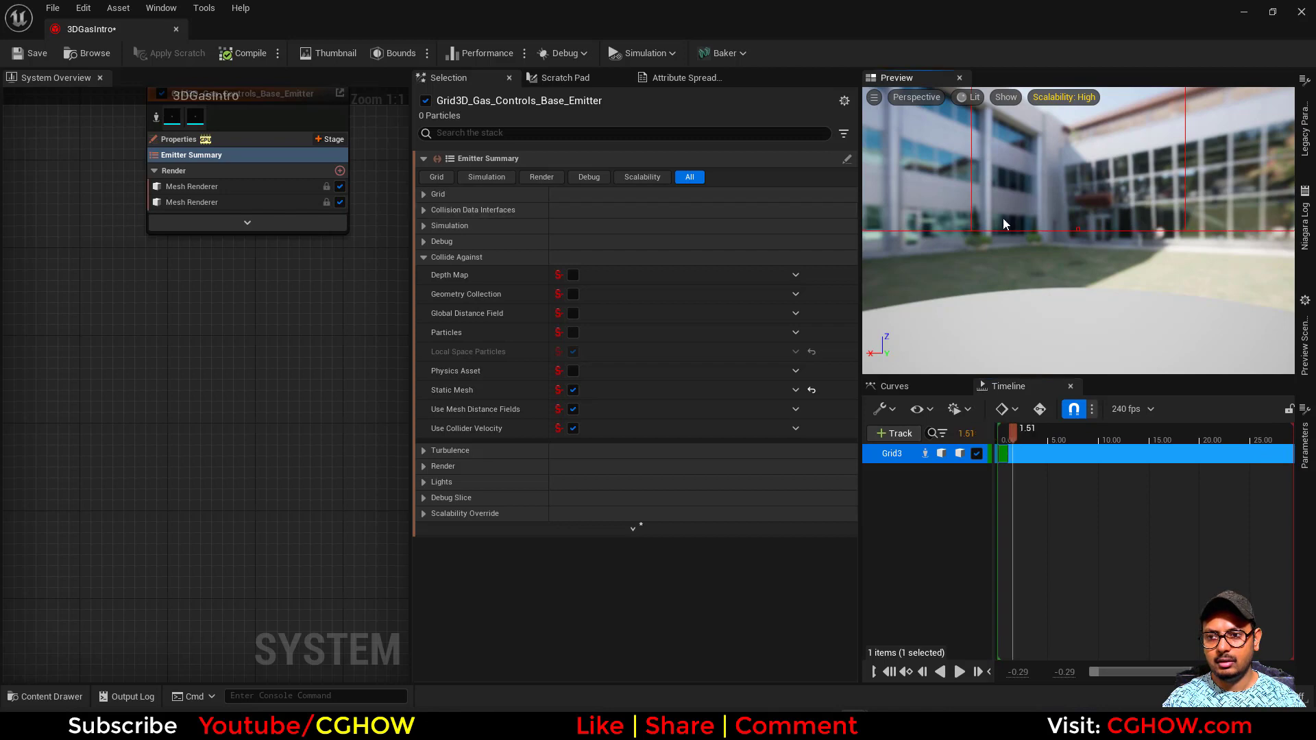
# Frame the fire and its grid bounds up close in the preview and play the simulation
pyautogui.moveTo(1061, 231); pyautogui.dragTo(1076, 288)
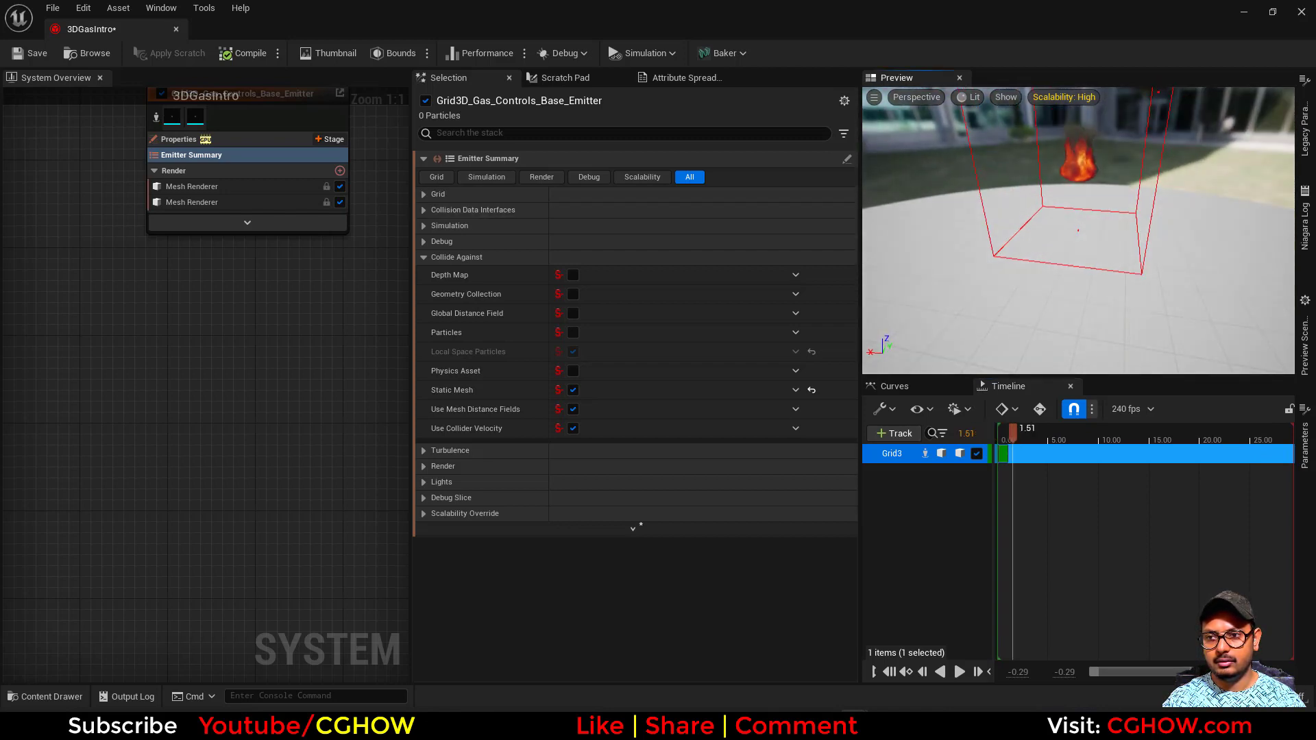
pyautogui.moveTo(1076, 287); pyautogui.dragTo(1080, 253, button='right')
pyautogui.moveTo(1079, 254); pyautogui.dragTo(1072, 244)
pyautogui.moveTo(1076, 244); pyautogui.dragTo(1082, 211, button='right')
pyautogui.moveTo(1064, 220); pyautogui.dragTo(1064, 227)
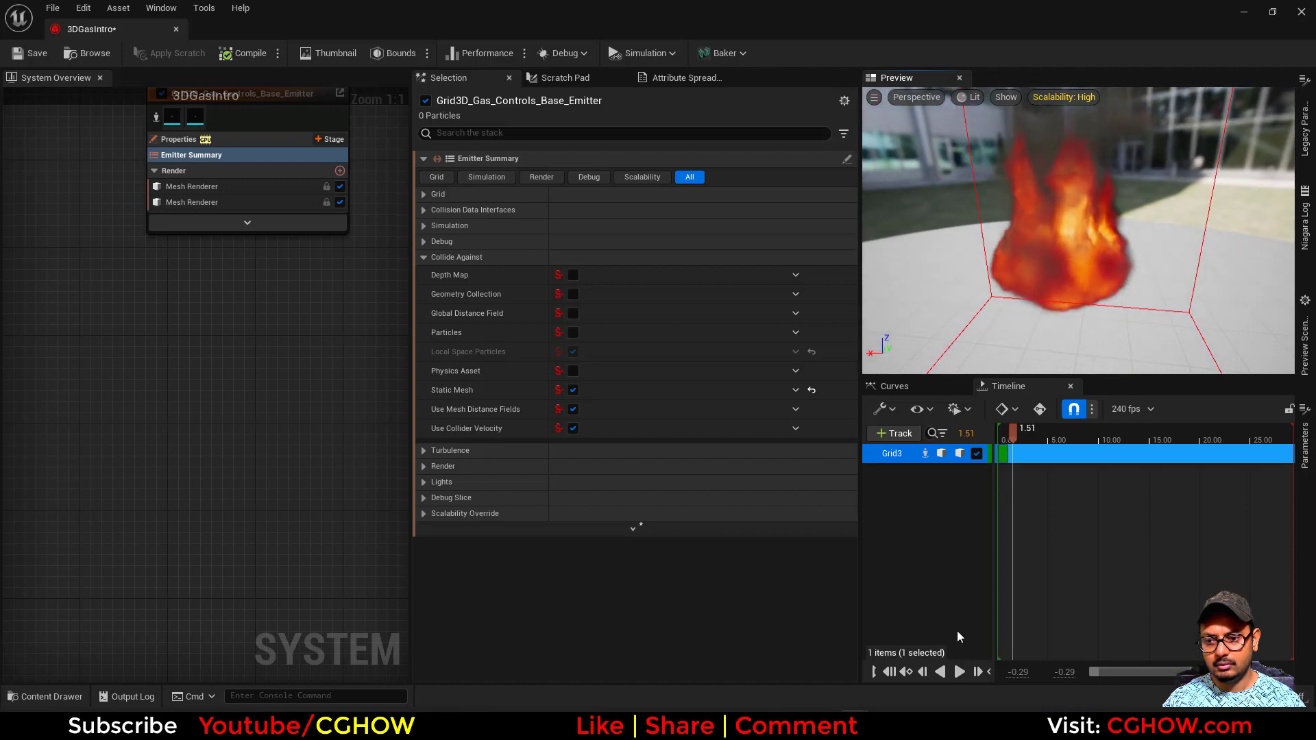
pyautogui.click(959, 672)
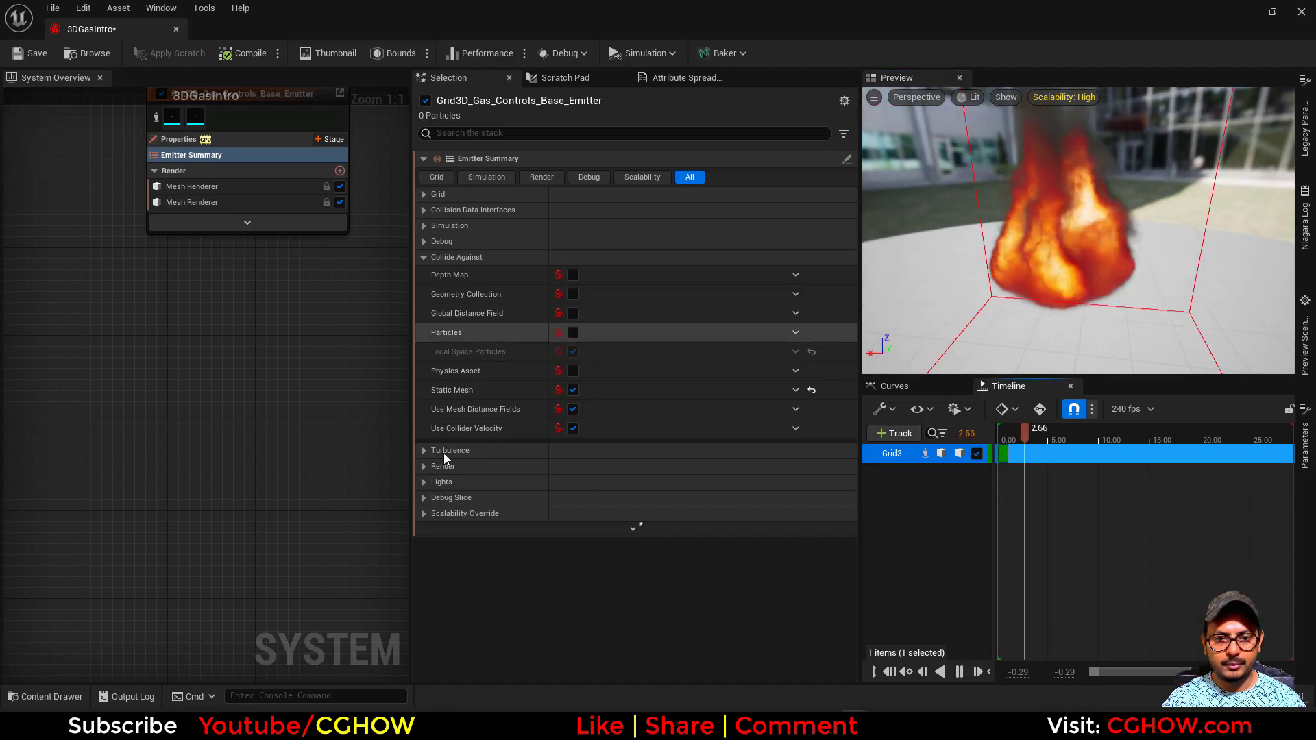
# Try a Vorticity Confinement of 1 in the emitter's Simulation settings and restore it to 15
pyautogui.click(423, 226)
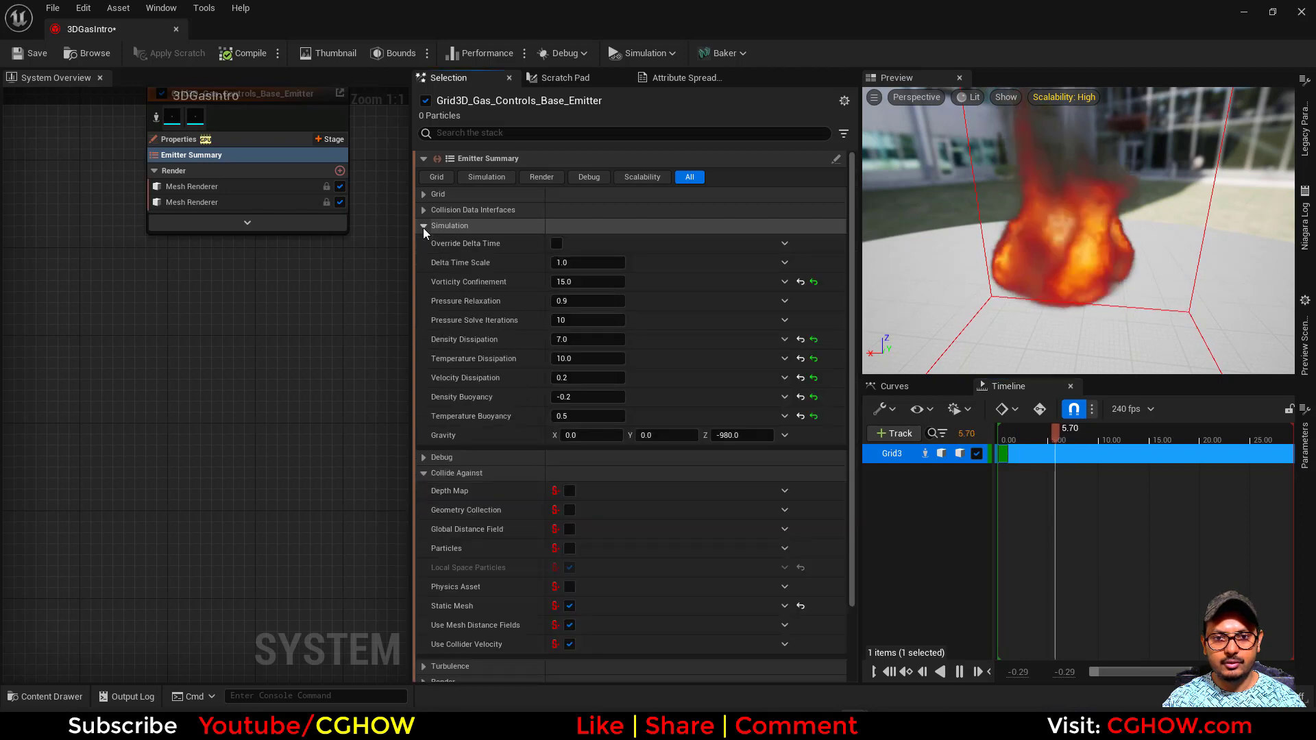
pyautogui.click(582, 284)
pyautogui.write('1')
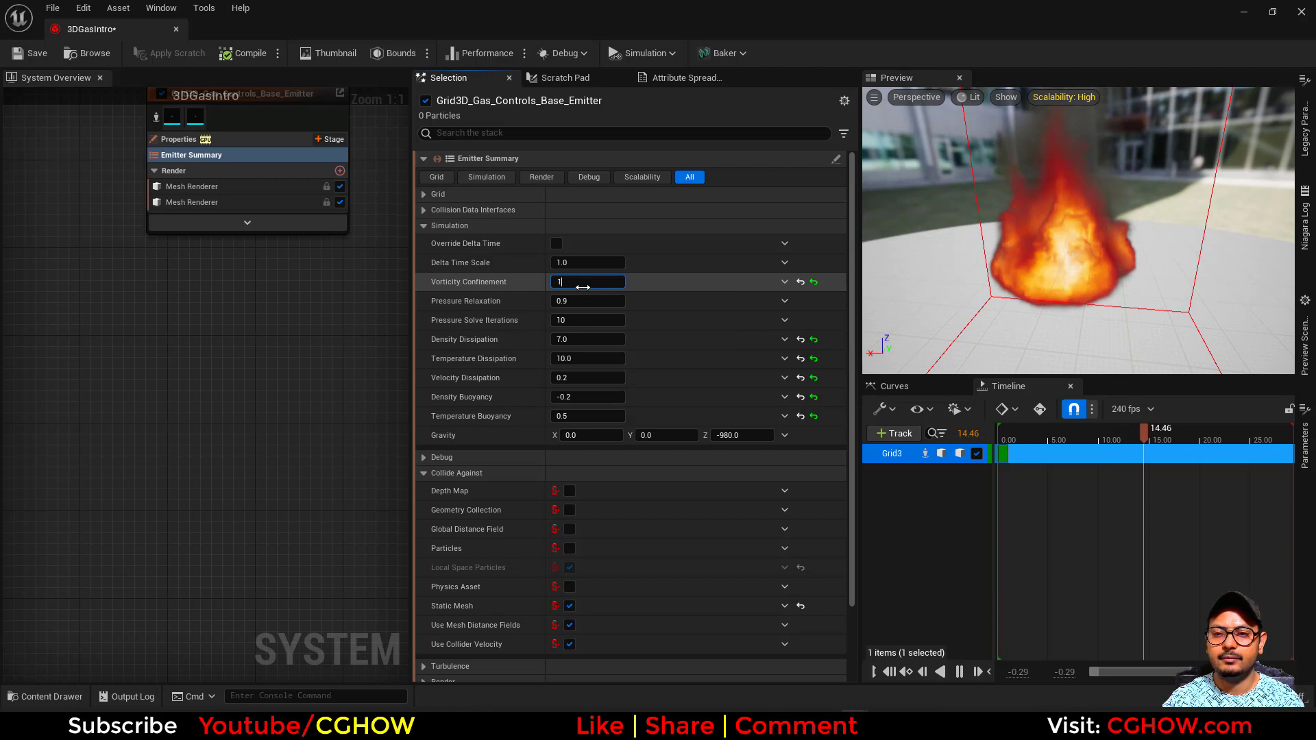
pyautogui.press('Return')
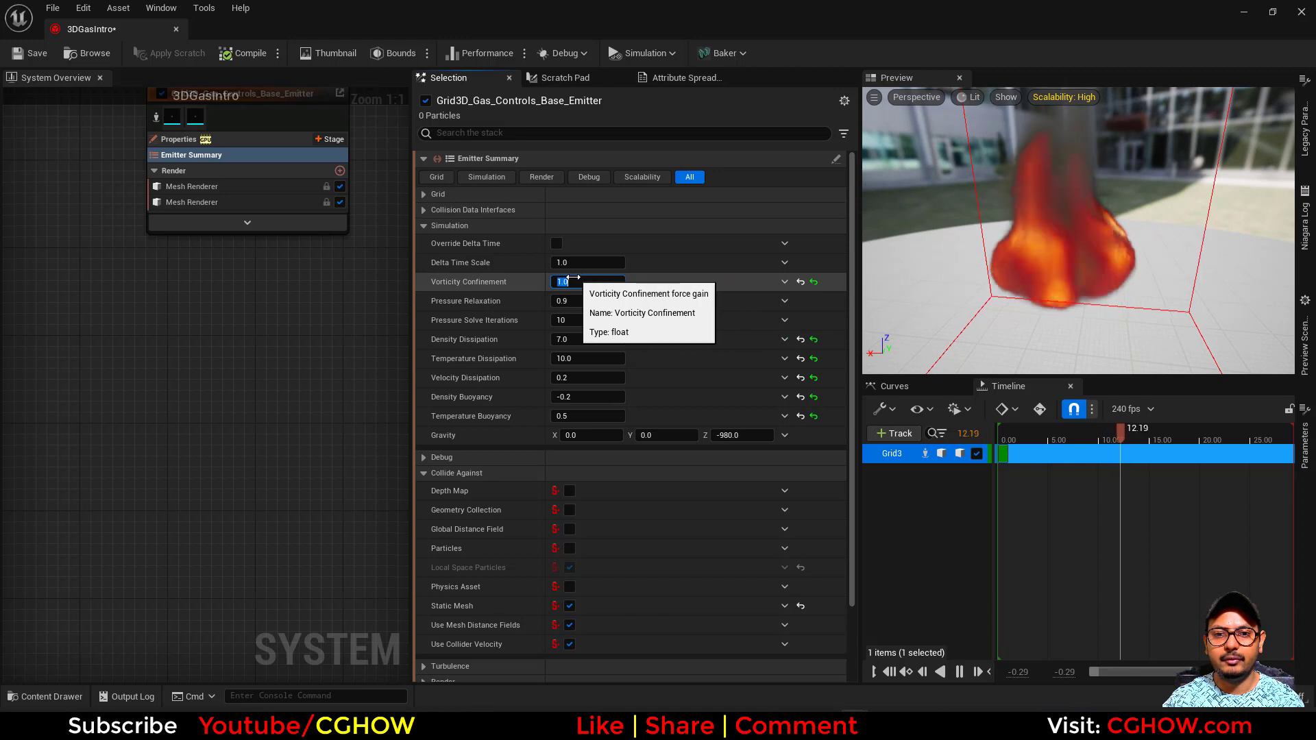
pyautogui.write('15')
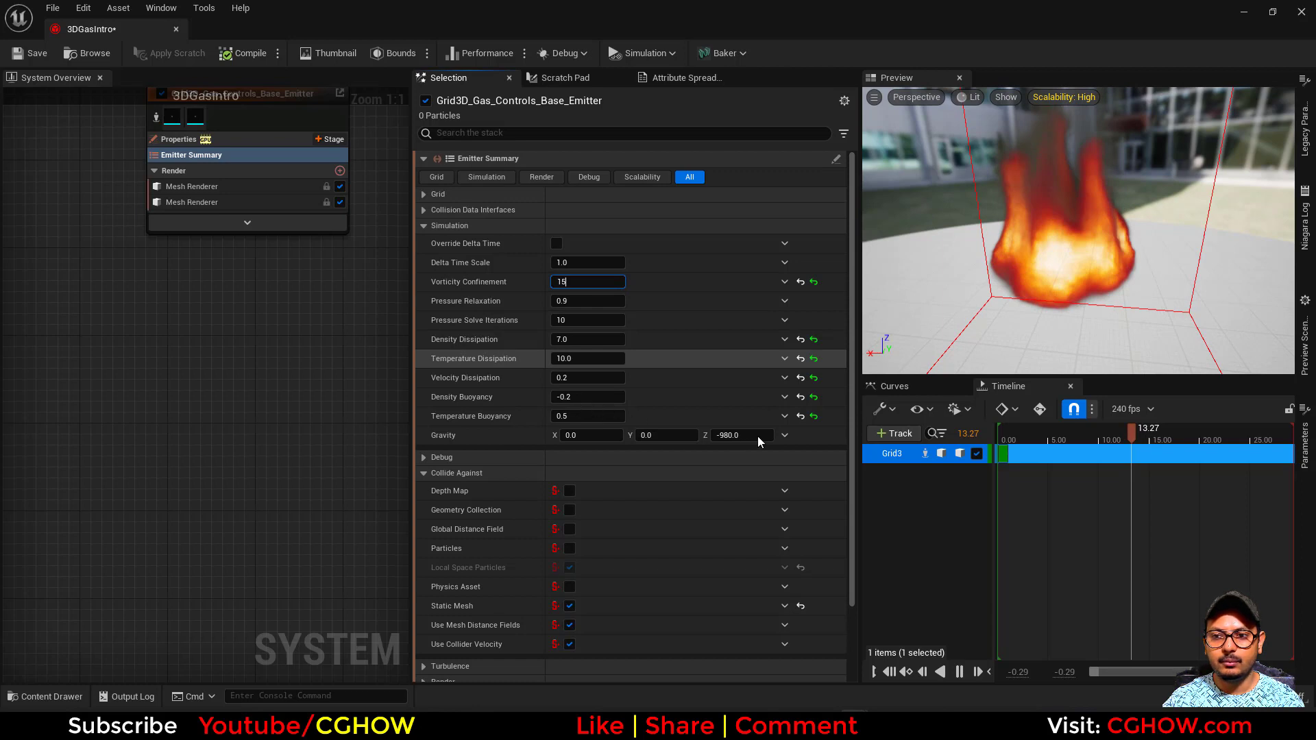
pyautogui.press('Return')
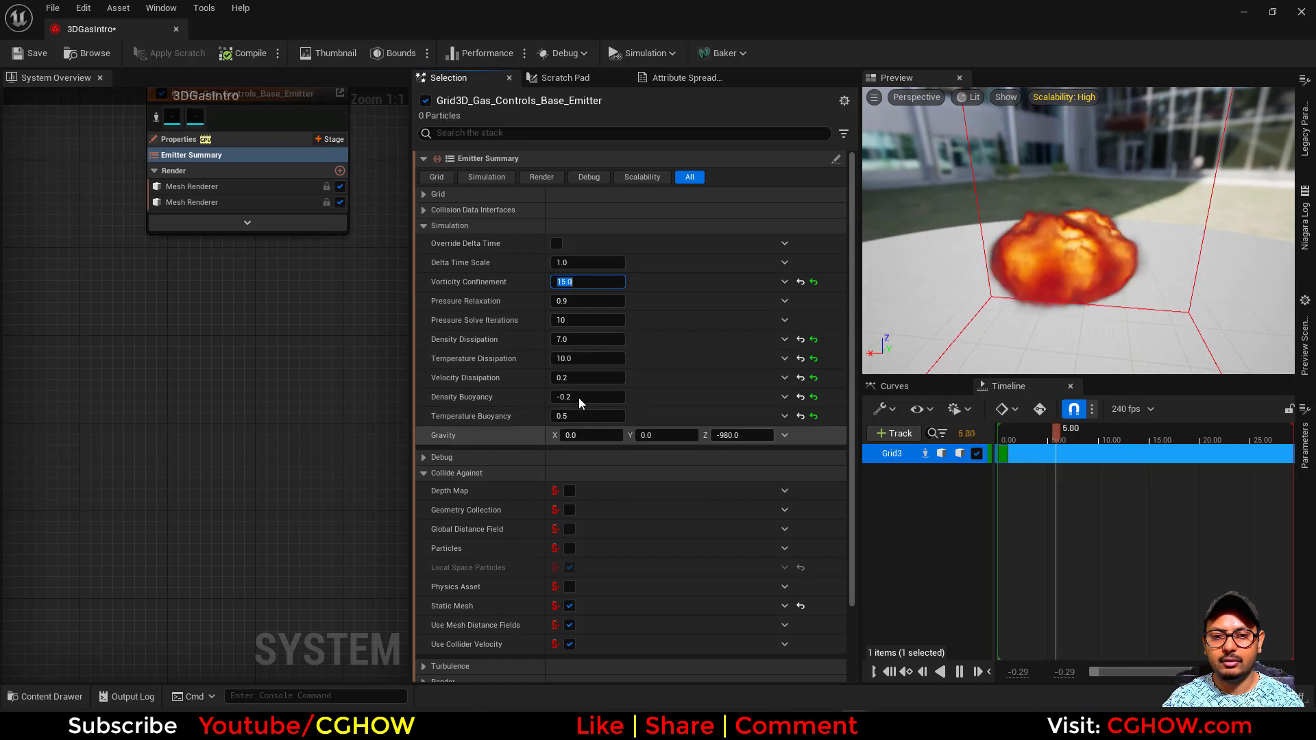
# Collapse the Simulation and Collide Against groups of the Emitter Summary and close the 3DGasIntro editor
pyautogui.scroll(-2, 614, 527)
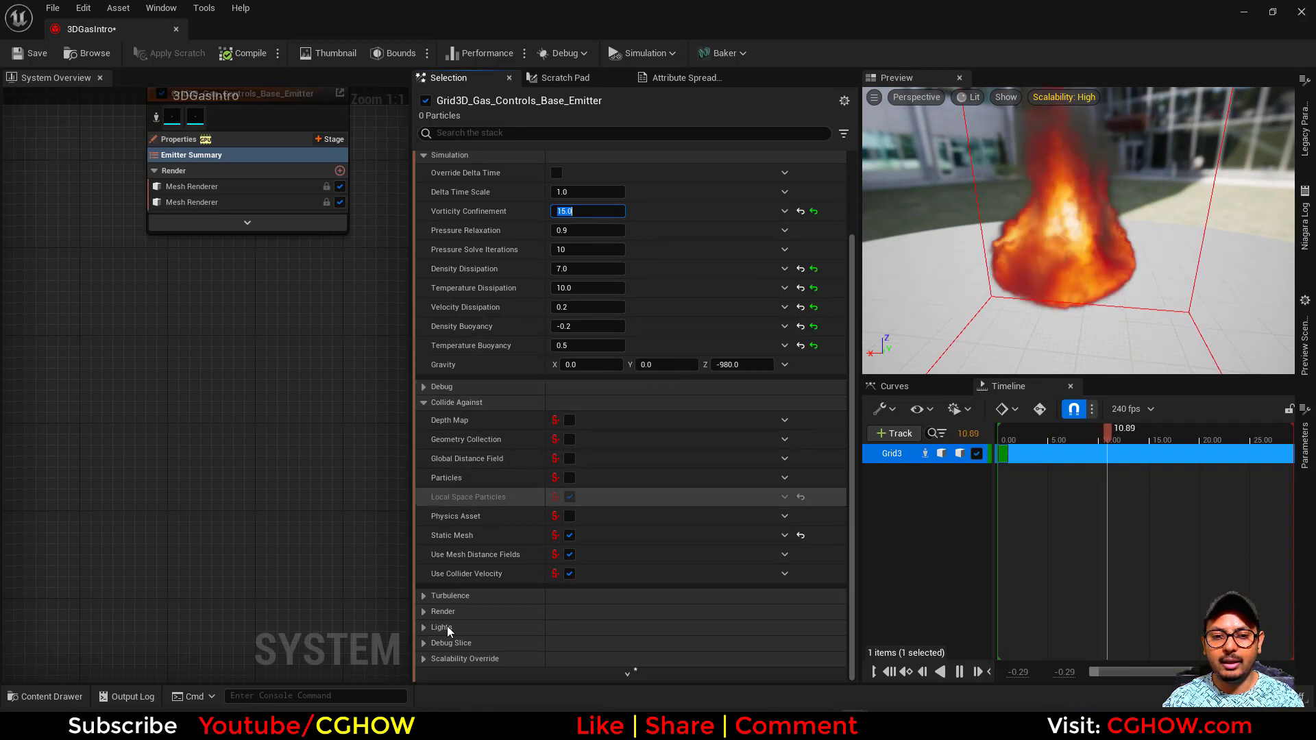
pyautogui.scroll(2, 454, 270)
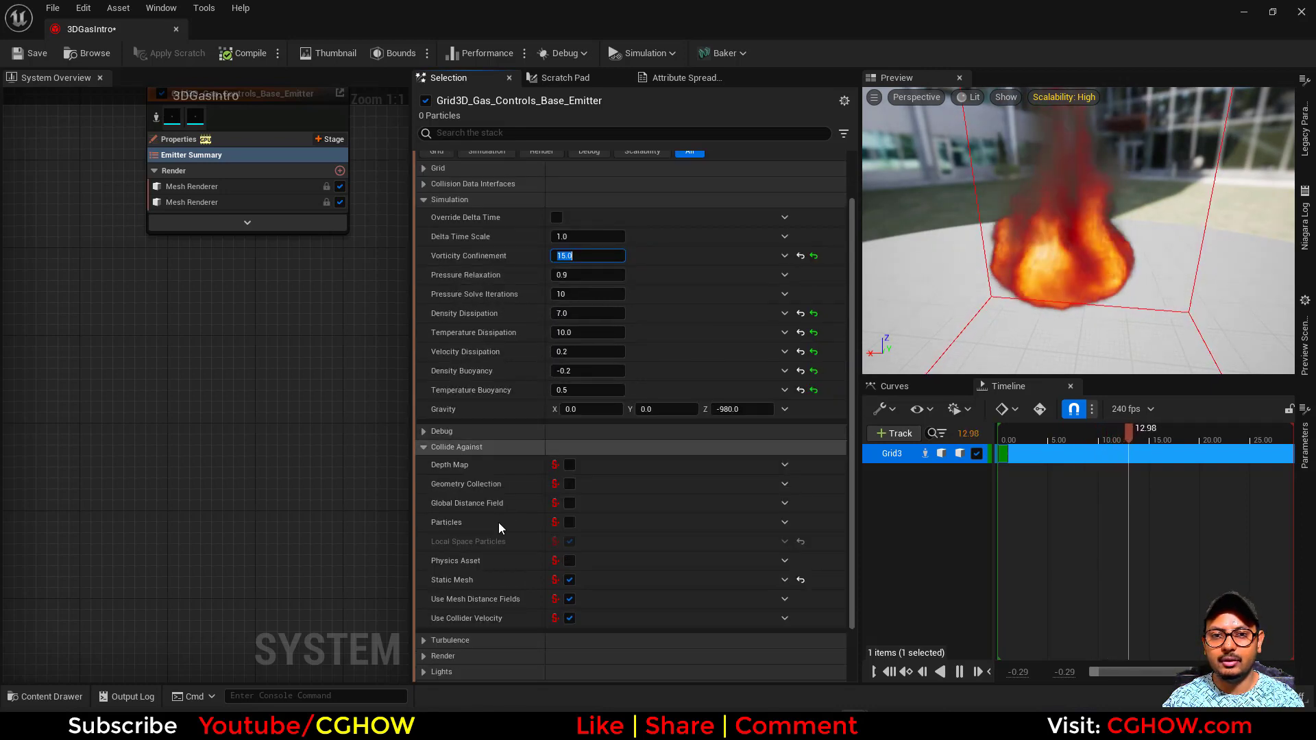
pyautogui.scroll(1, 442, 262)
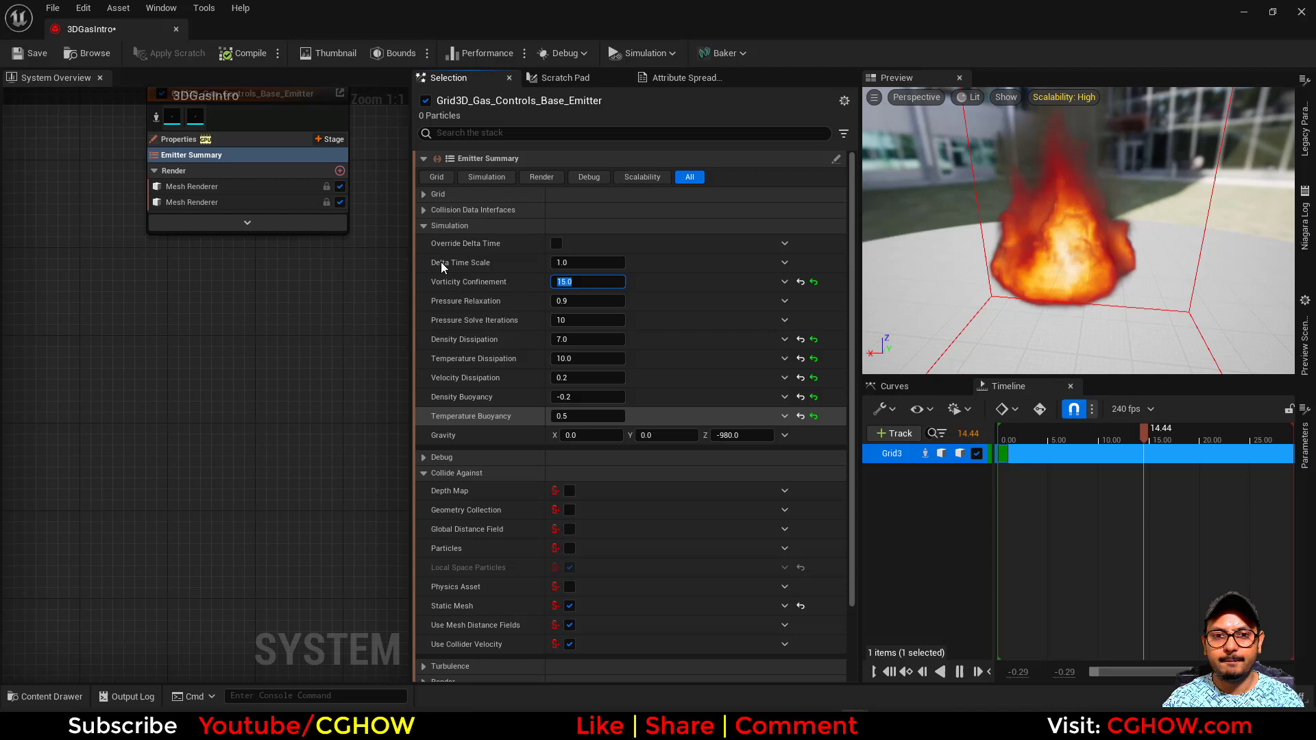
pyautogui.click(432, 228)
pyautogui.click(423, 227)
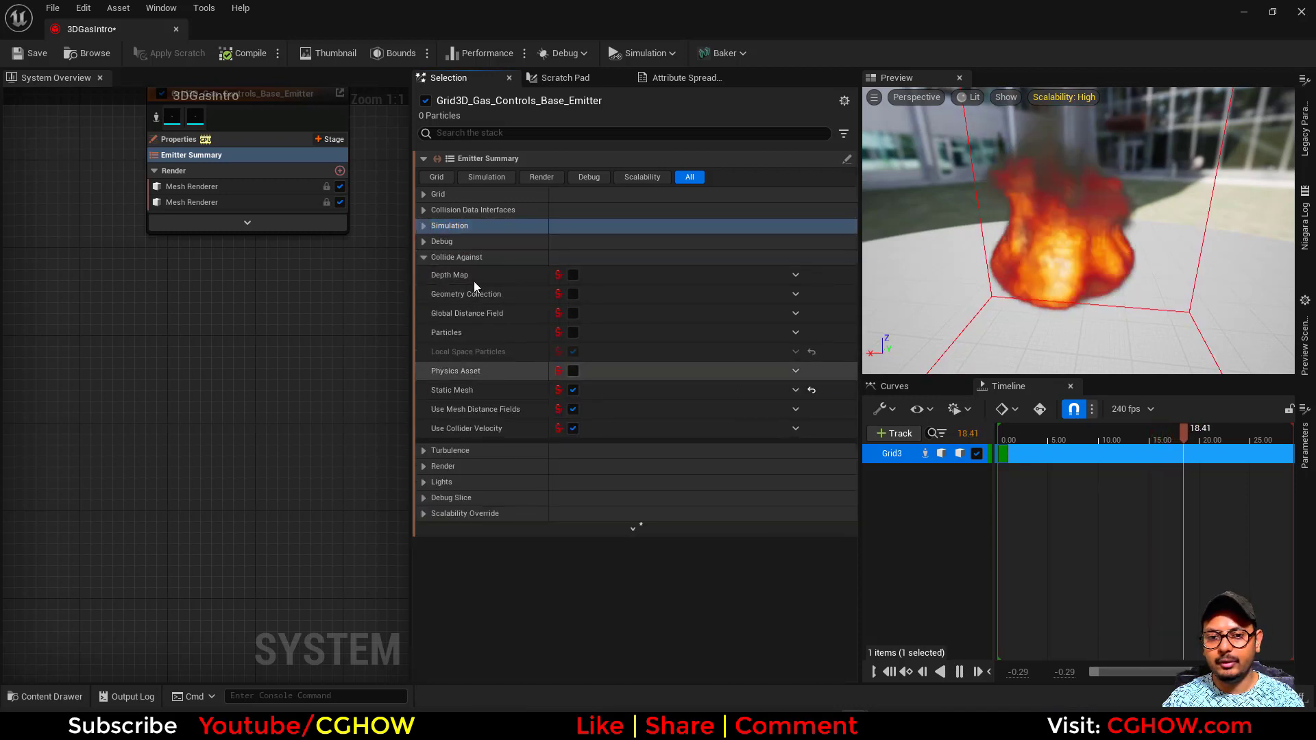
pyautogui.click(422, 258)
pyautogui.moveTo(333, 342); pyautogui.dragTo(255, 426, button='right')
pyautogui.click(177, 31)
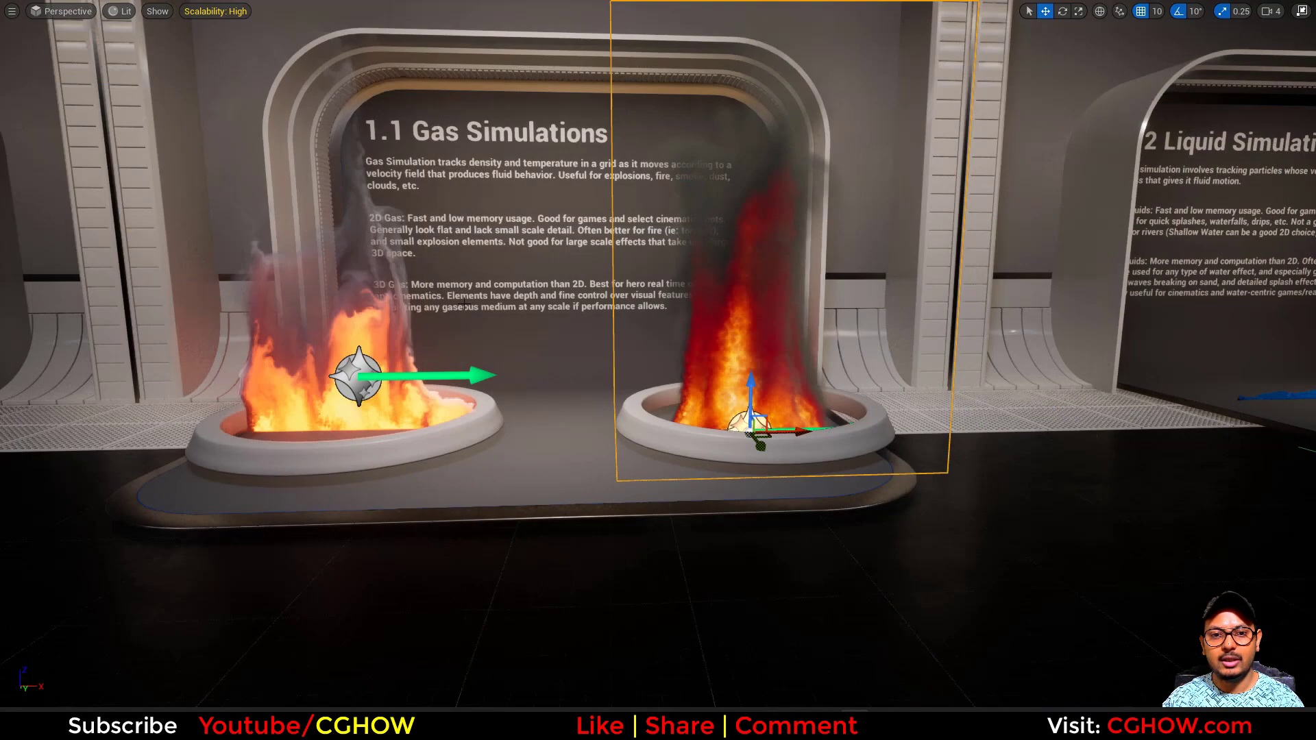
# Fly through the Niagara_Fluids level to the 2.2 Fire - Rendering display and return the viewport to the normal editor layout
pyautogui.moveTo(590, 370); pyautogui.dragTo(555, 377, button='right')
pyautogui.press('w')
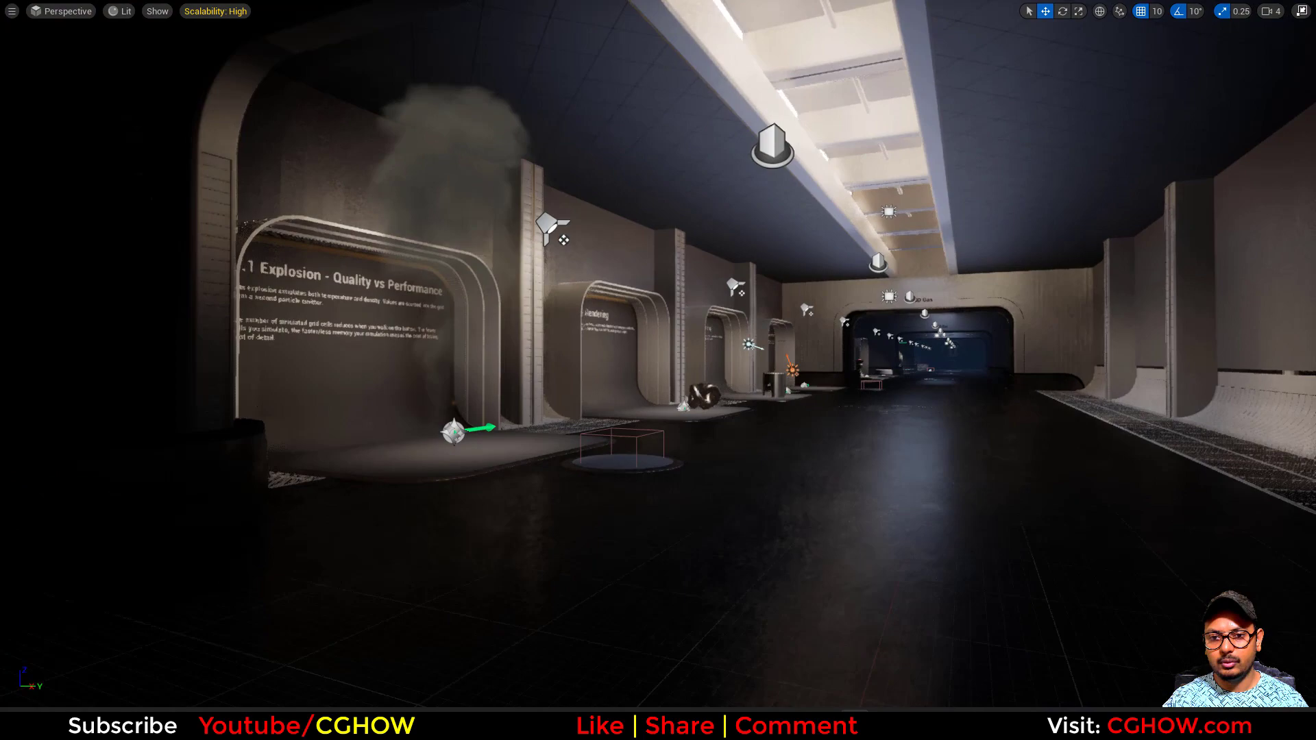
pyautogui.press('w')
pyautogui.moveTo(657, 370)
pyautogui.mouseDown(button='right')
pyautogui.moveTo(476, 373)
pyautogui.moveTo(536, 374)
pyautogui.moveTo(490, 370)
pyautogui.moveTo(480, 343)
pyautogui.moveTo(658, 346)
pyautogui.moveTo(492, 348)
pyautogui.moveTo(463, 372)
pyautogui.mouseUp(button='right')
pyautogui.press('s')
pyautogui.press('d')
pyautogui.press('w')
pyautogui.press('w')
pyautogui.press('w')
pyautogui.press('s')
pyautogui.press('F11')
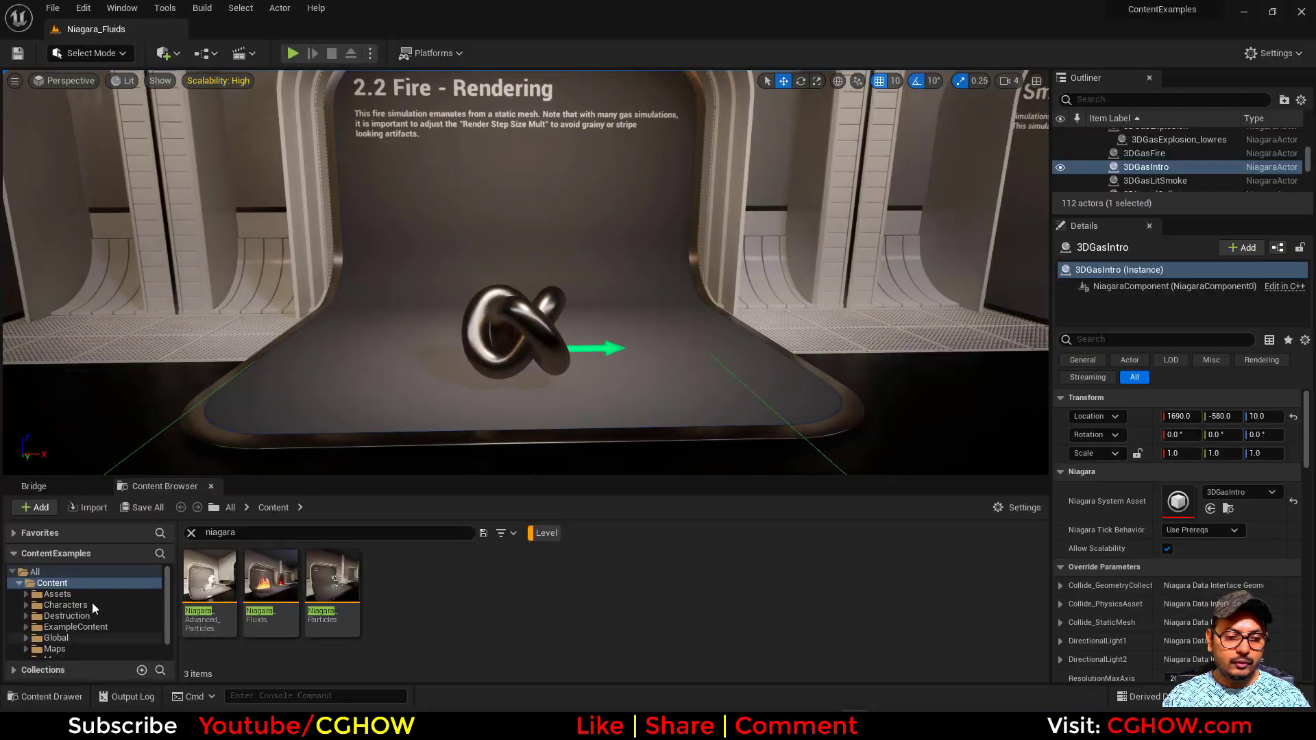
# Remove the niagara search and Level filter, view the MyParticleSystems and ExampleContent folders, and return to the Content folder
pyautogui.scroll(-1, 94, 610)
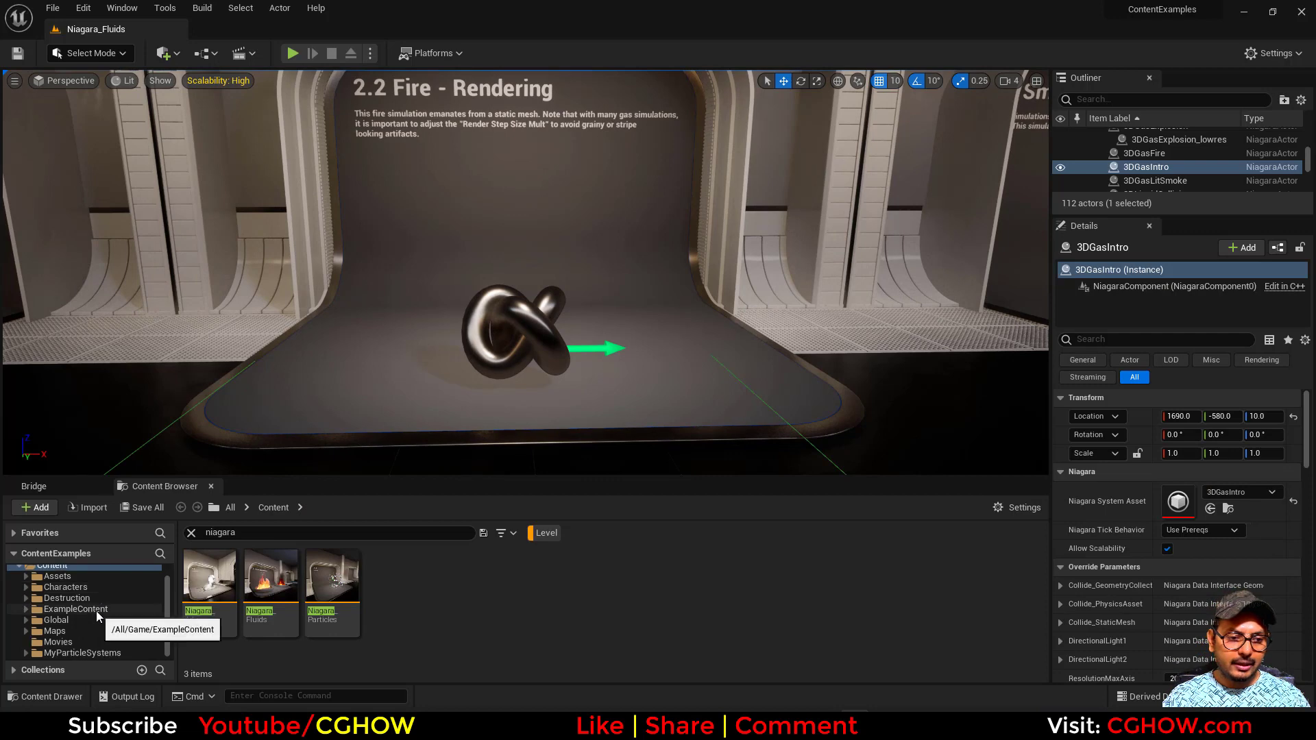
pyautogui.click(83, 653)
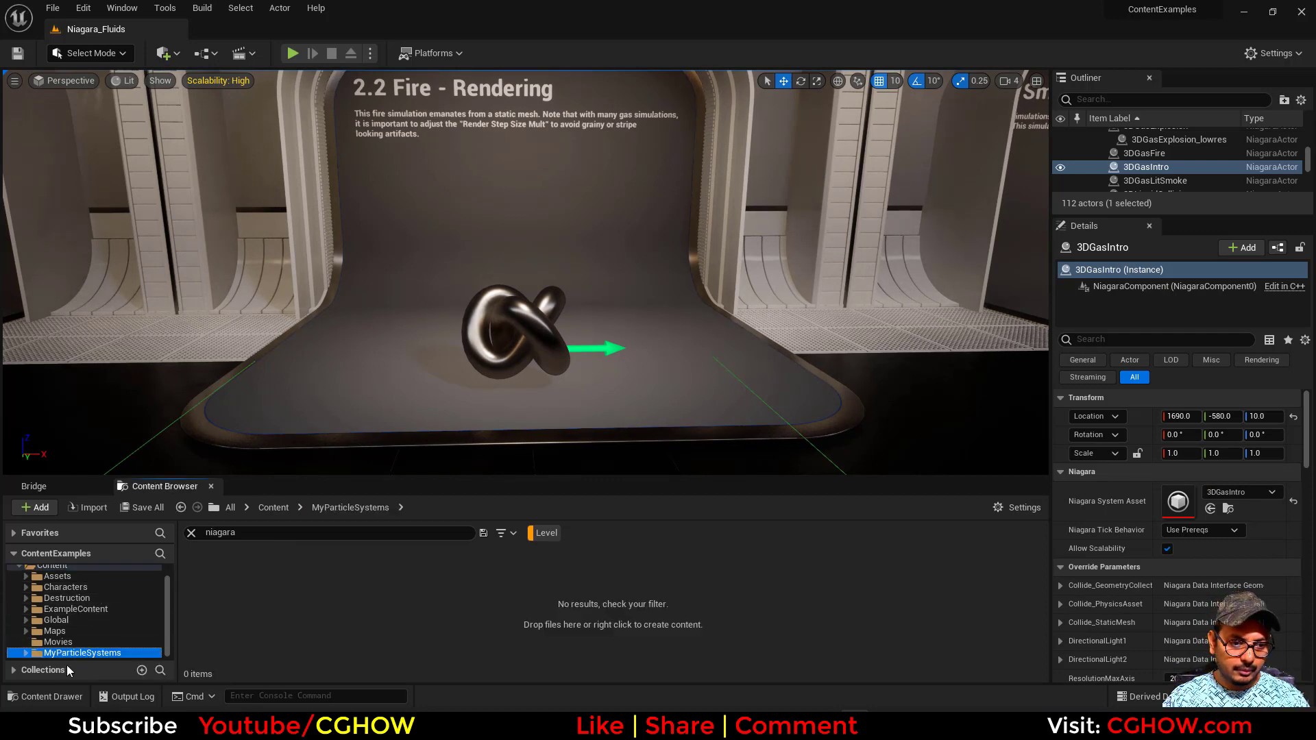
pyautogui.click(551, 534)
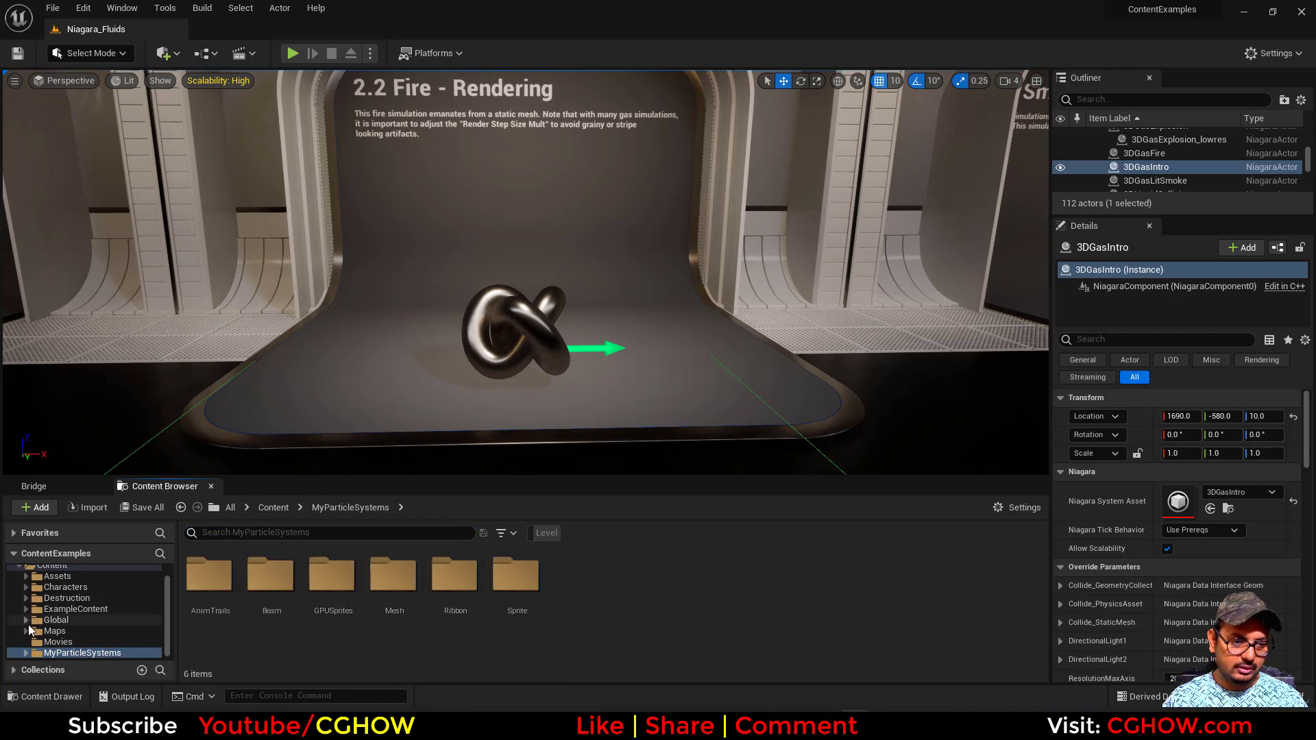
pyautogui.scroll(2, 95, 624)
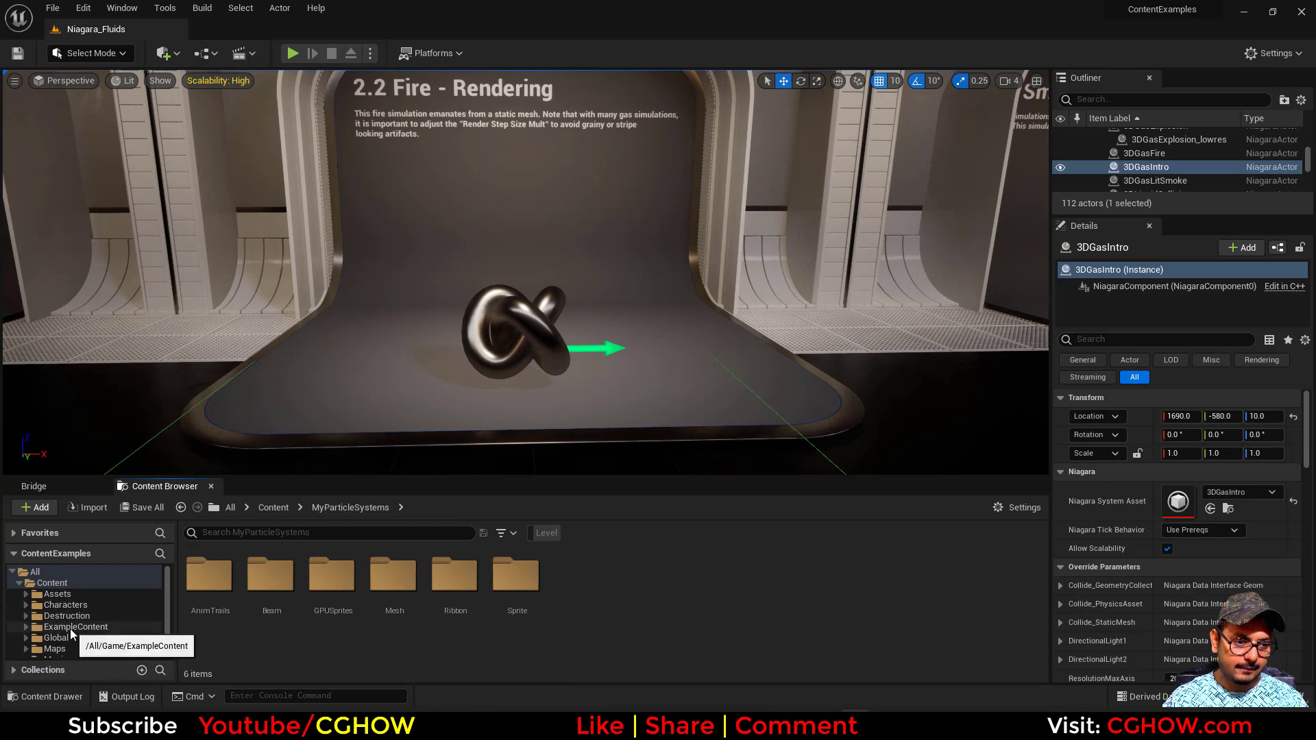
pyautogui.click(72, 627)
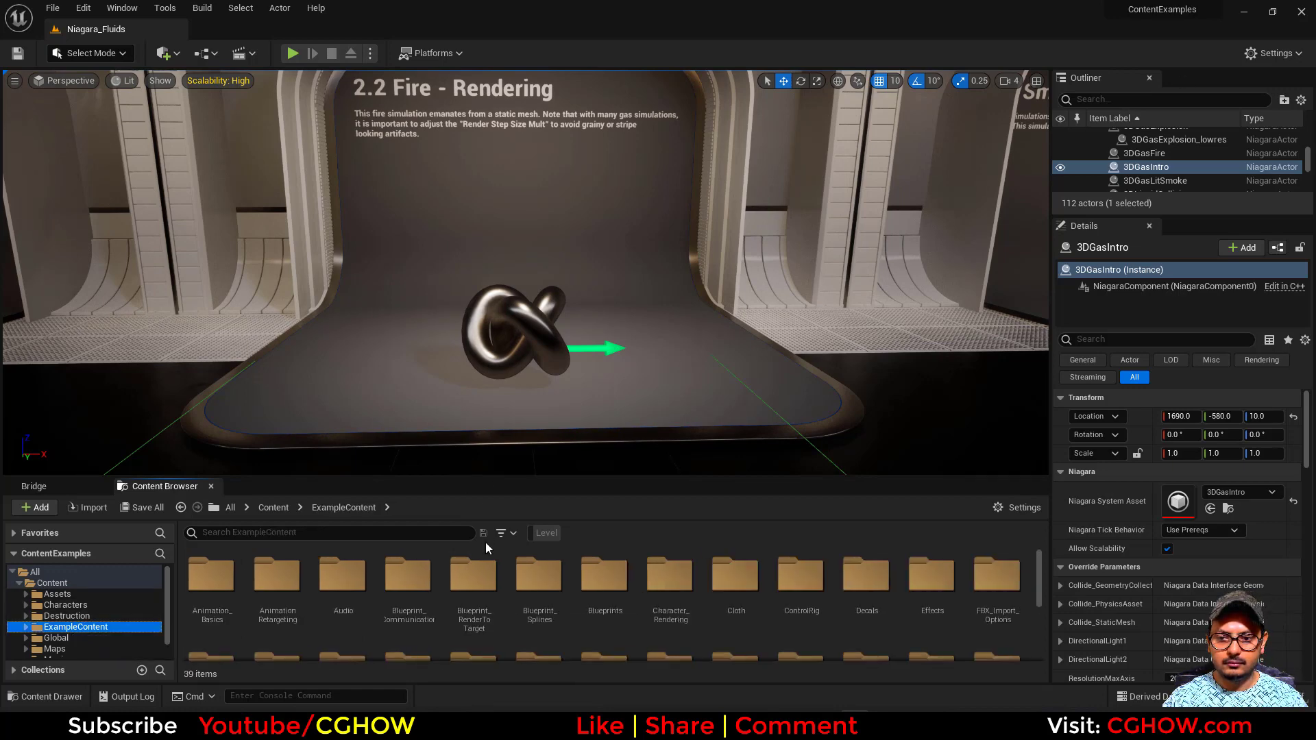
pyautogui.scroll(-2, 485, 548)
pyautogui.scroll(-2, 68, 610)
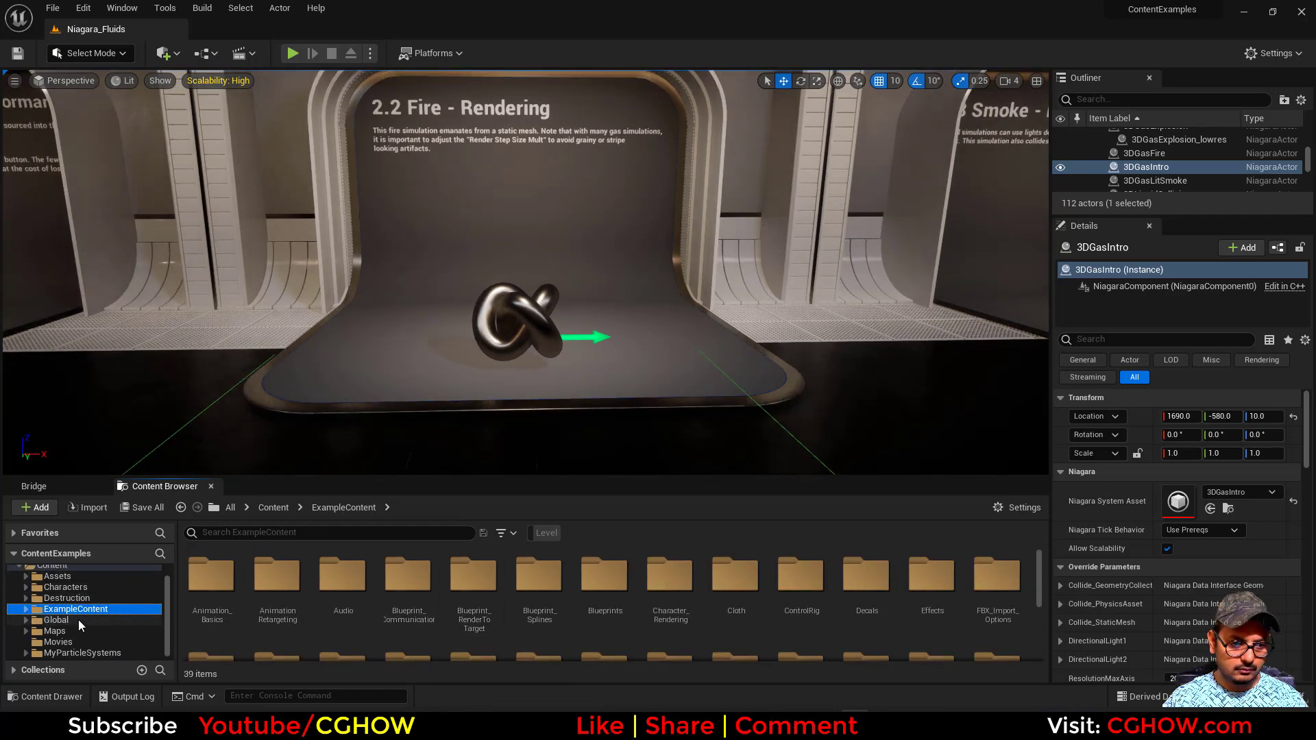
pyautogui.scroll(2, 80, 624)
pyautogui.click(65, 583)
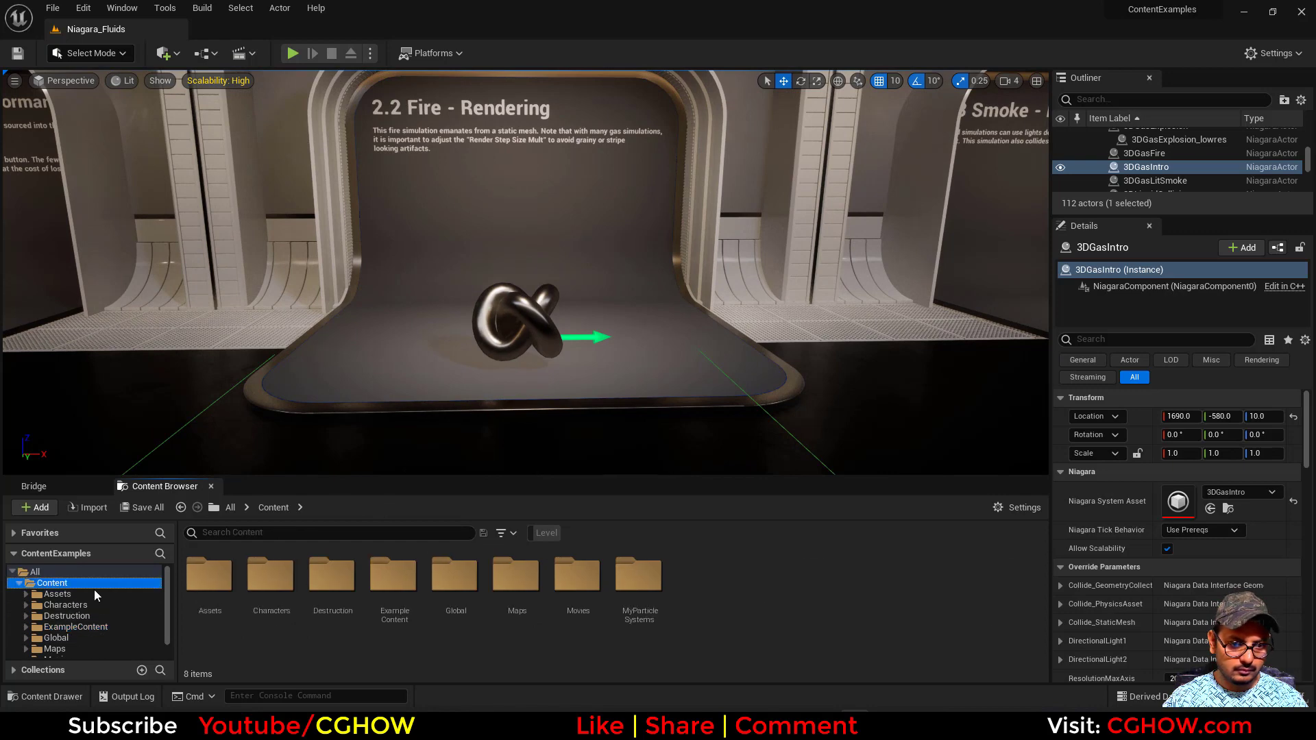
# Filter the Content folder to show only Level assets and enlarge the asset area to list more of them
pyautogui.click(508, 533)
pyautogui.click(553, 150)
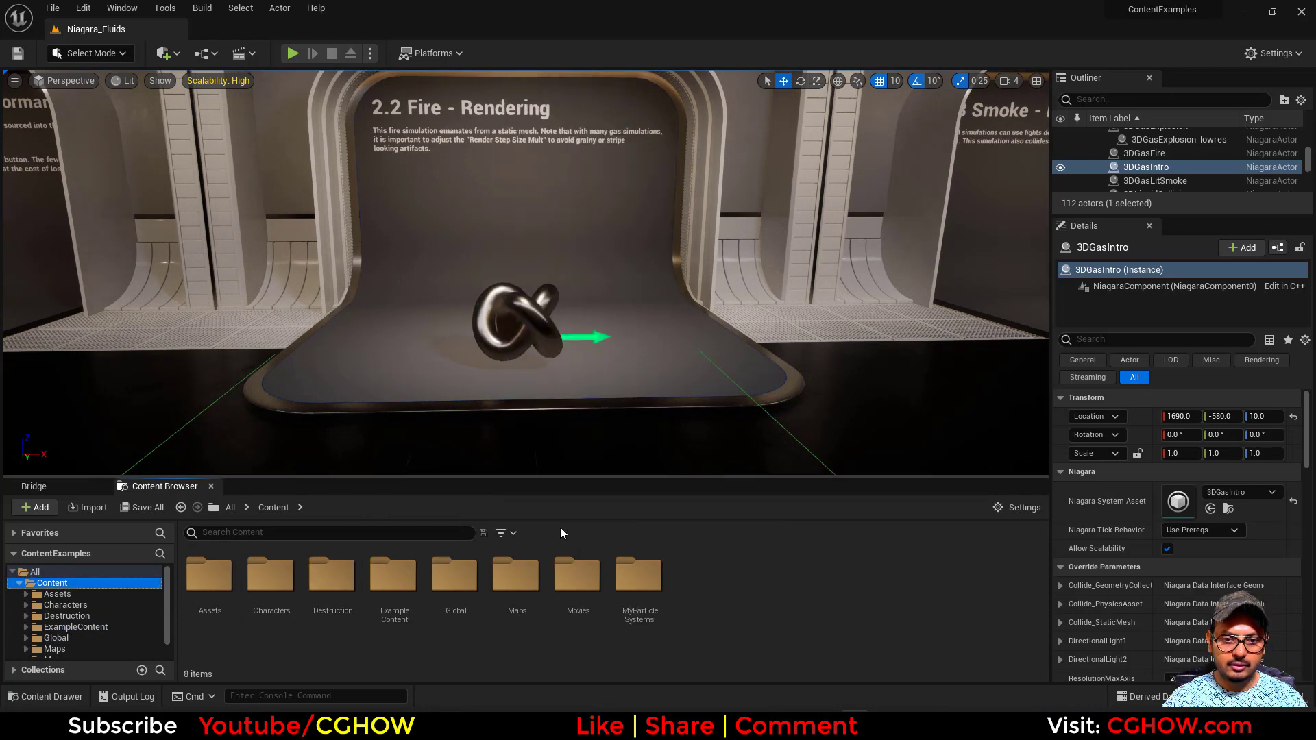
pyautogui.click(507, 533)
pyautogui.click(552, 150)
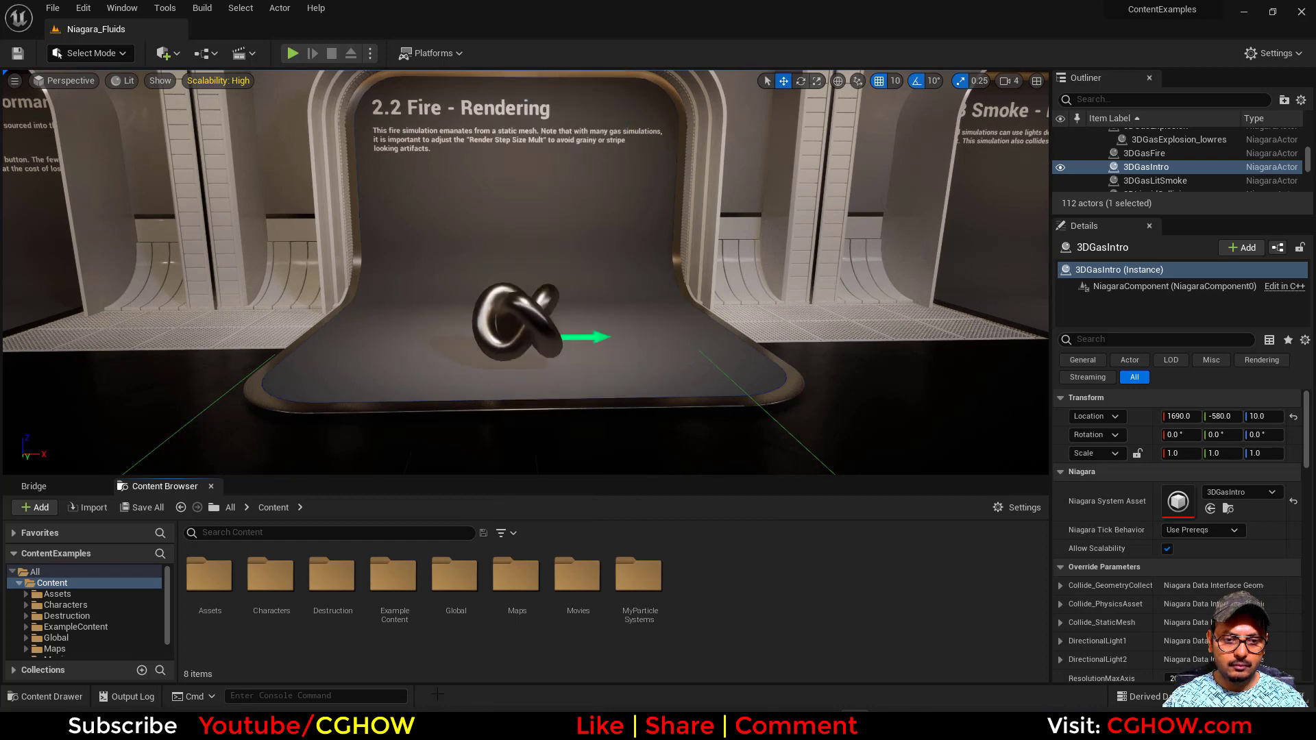
pyautogui.scroll(-2, 956, 616)
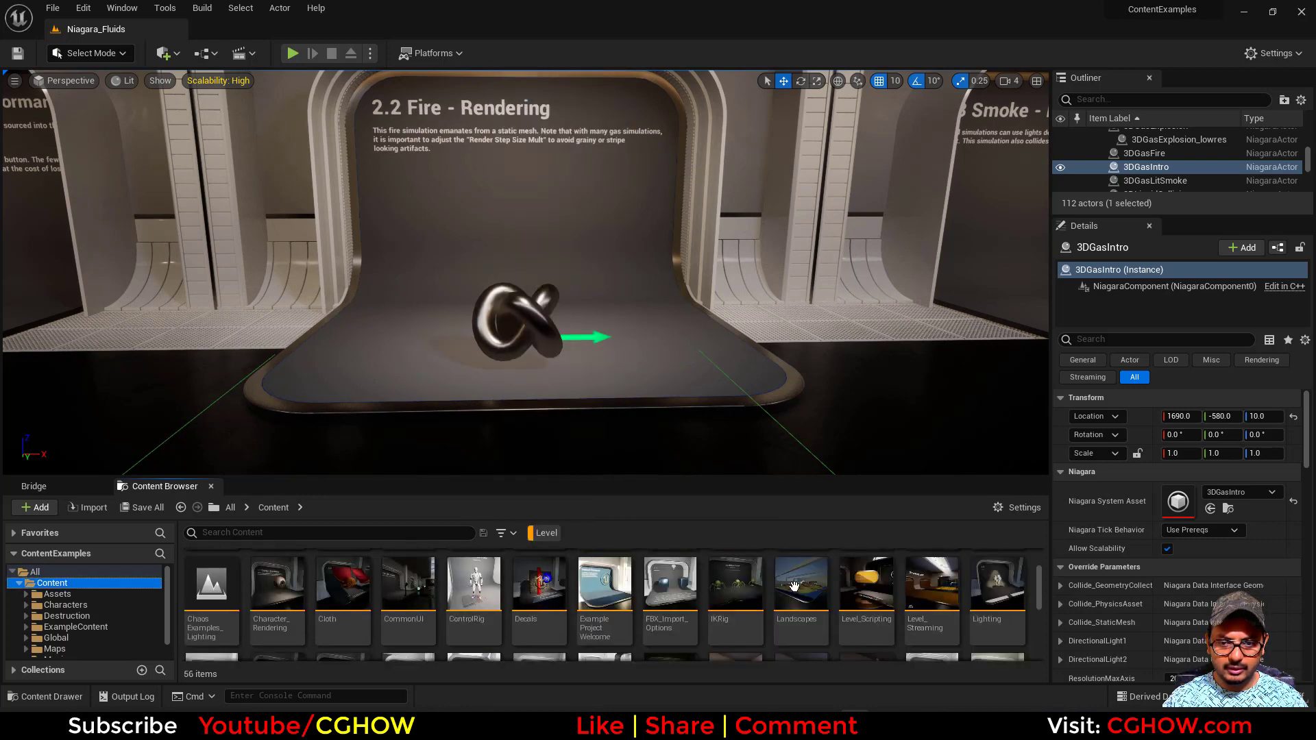
pyautogui.moveTo(725, 477); pyautogui.dragTo(743, 364)
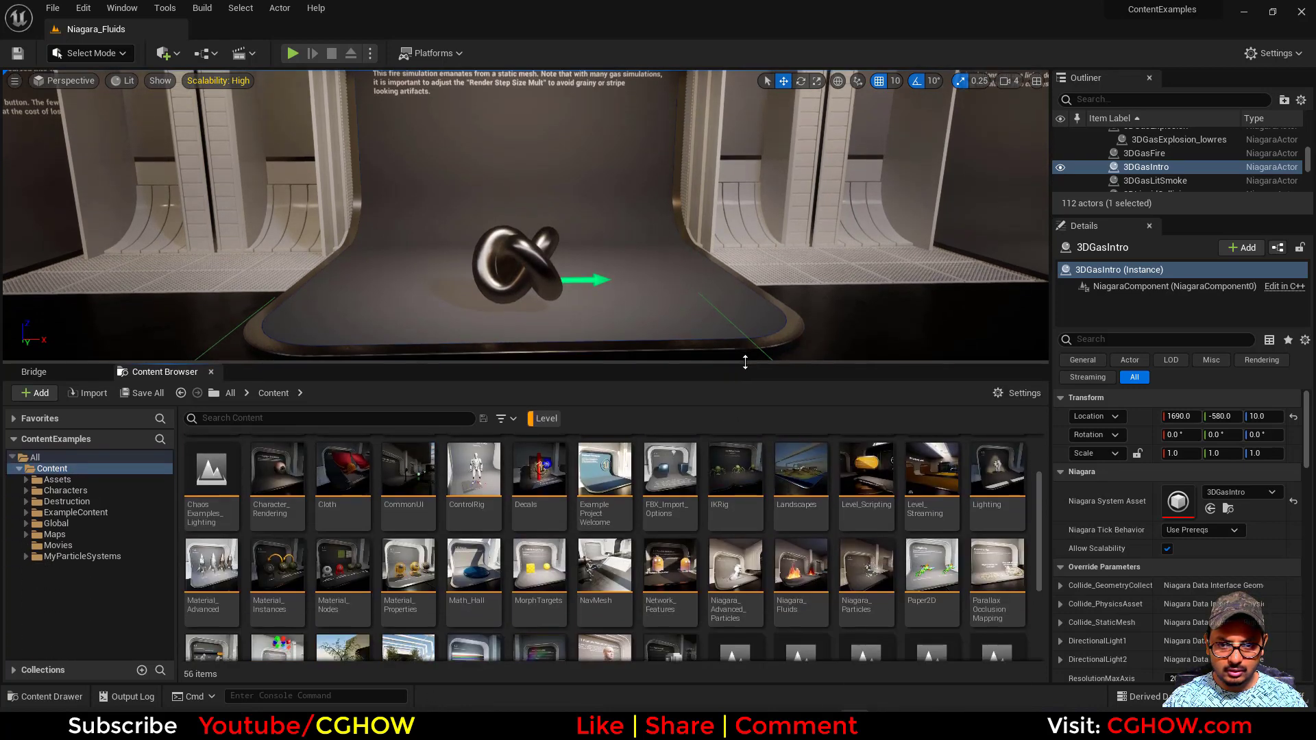
# Open the IKRig level and start playing it in an enlarged viewport
pyautogui.doubleClick(744, 487)
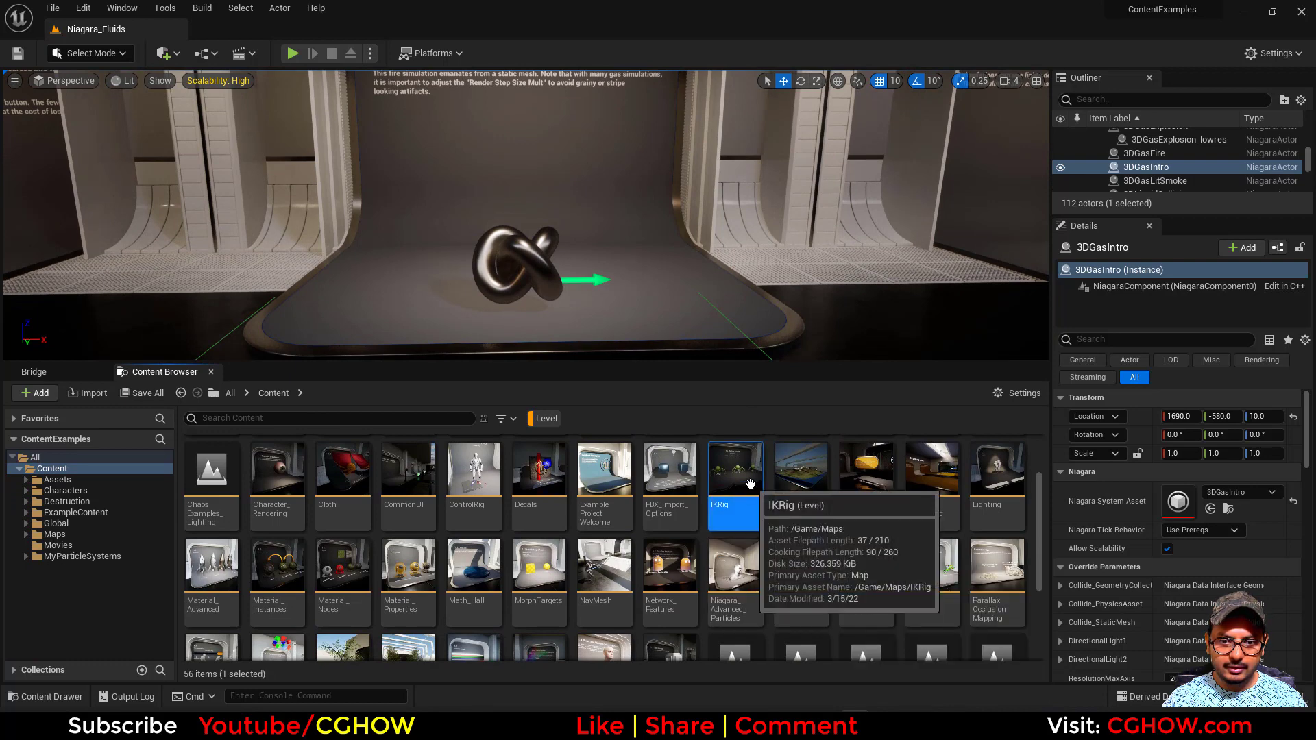
pyautogui.click(761, 512)
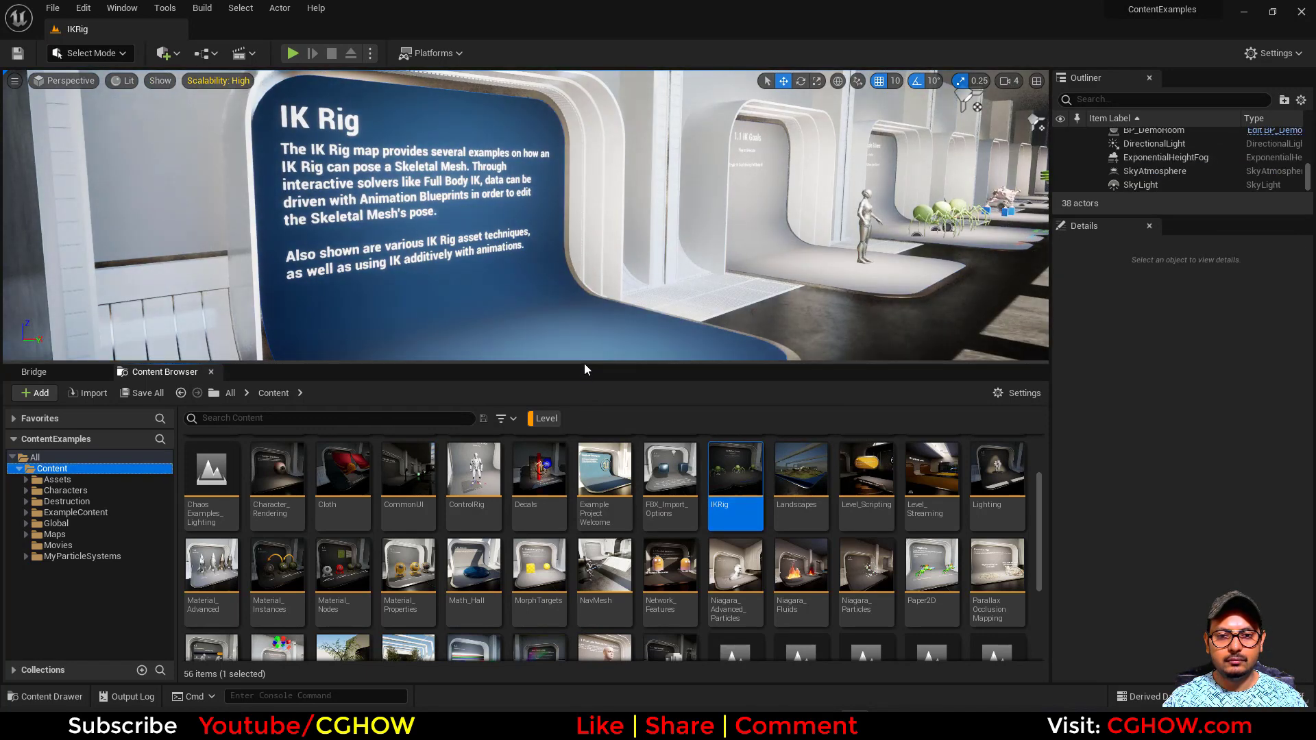
pyautogui.moveTo(584, 364); pyautogui.dragTo(630, 526)
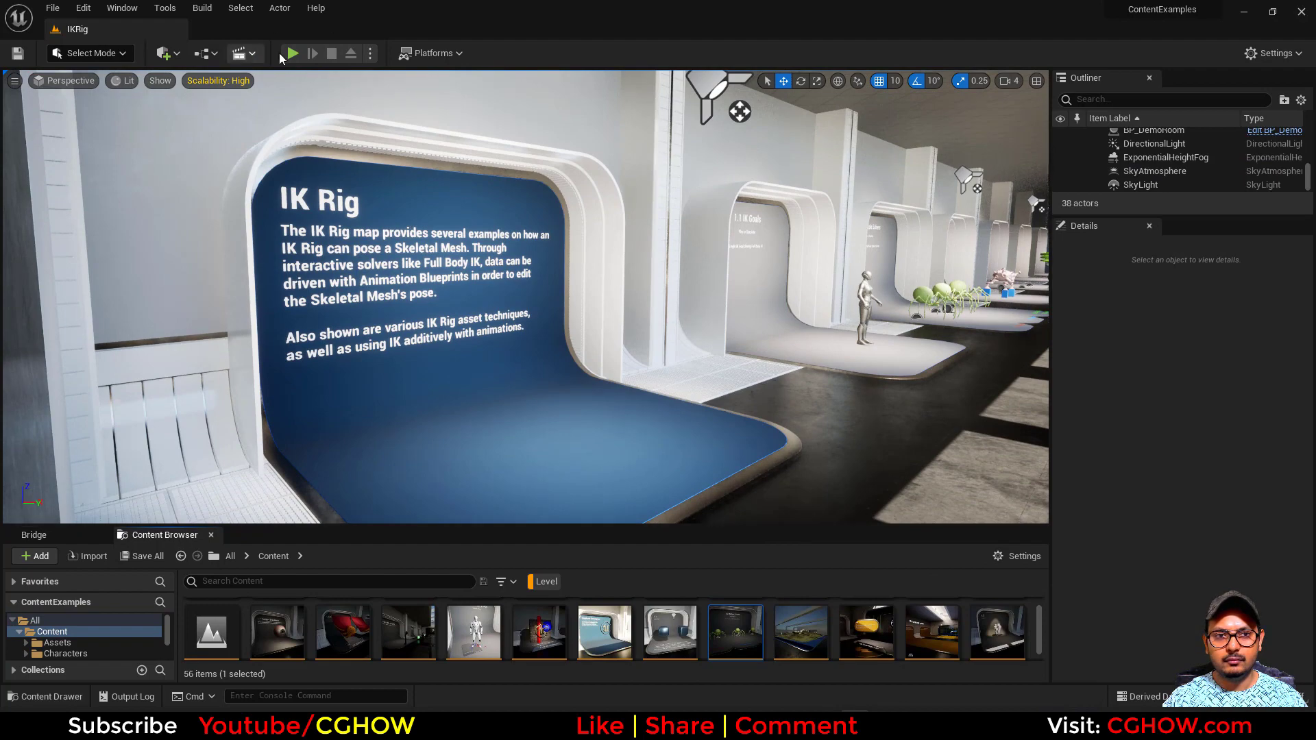
pyautogui.click(292, 52)
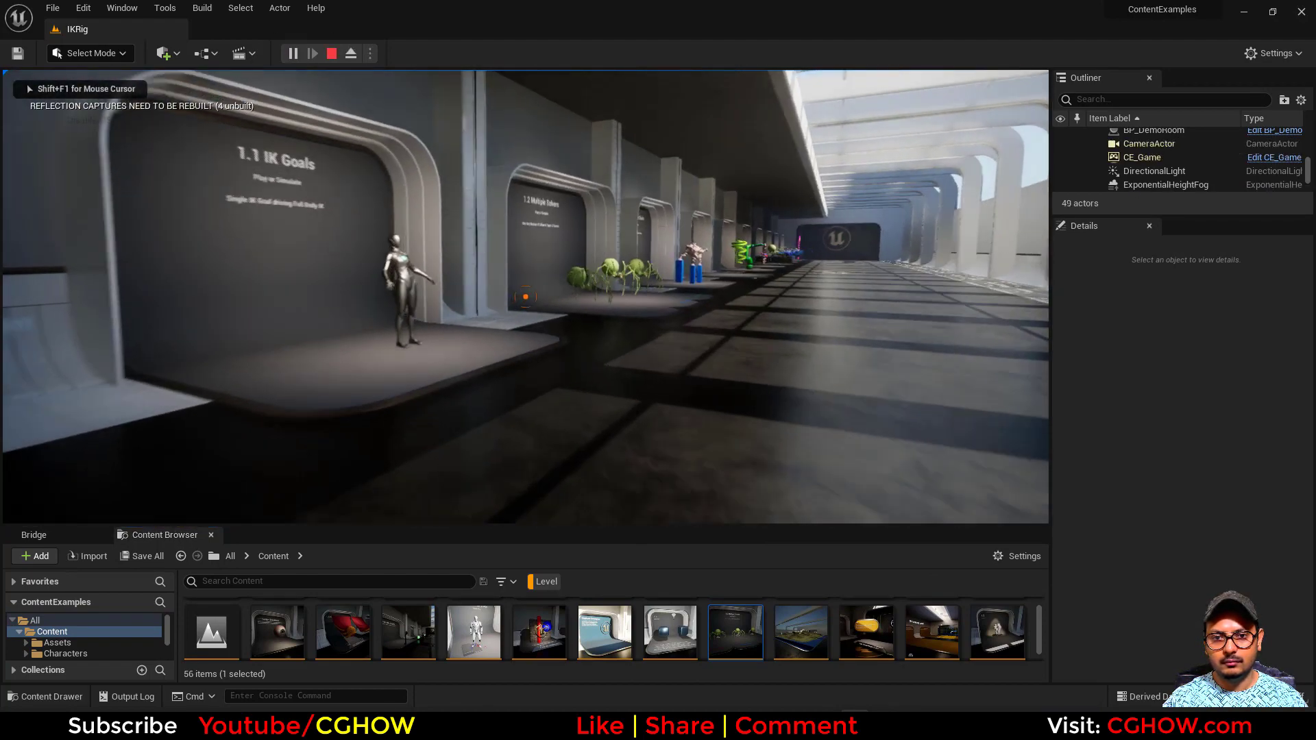
# Walk along the IKRig hall from 1.1 IK Goals past 1.2 Multiple Solvers and 1.3 Long Bone Chains to 1.5 Bone Limits
pyautogui.press('w')
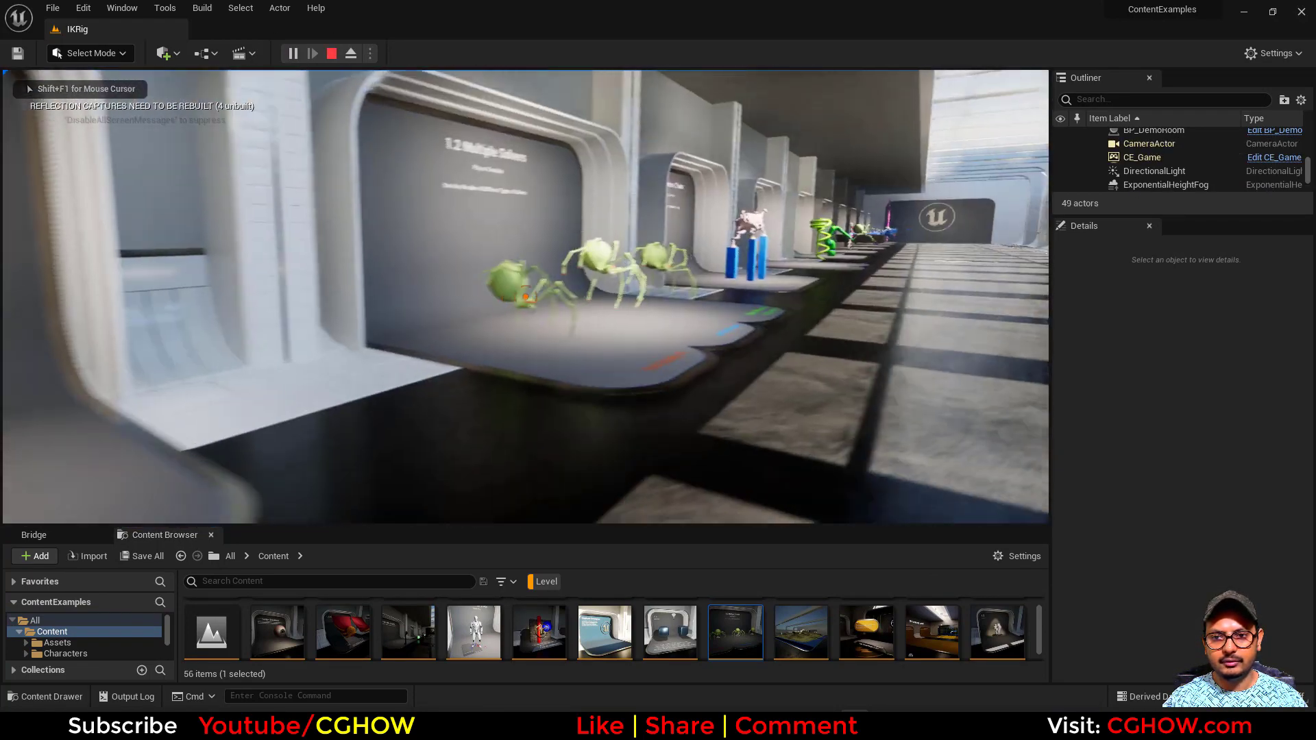
pyautogui.press('w')
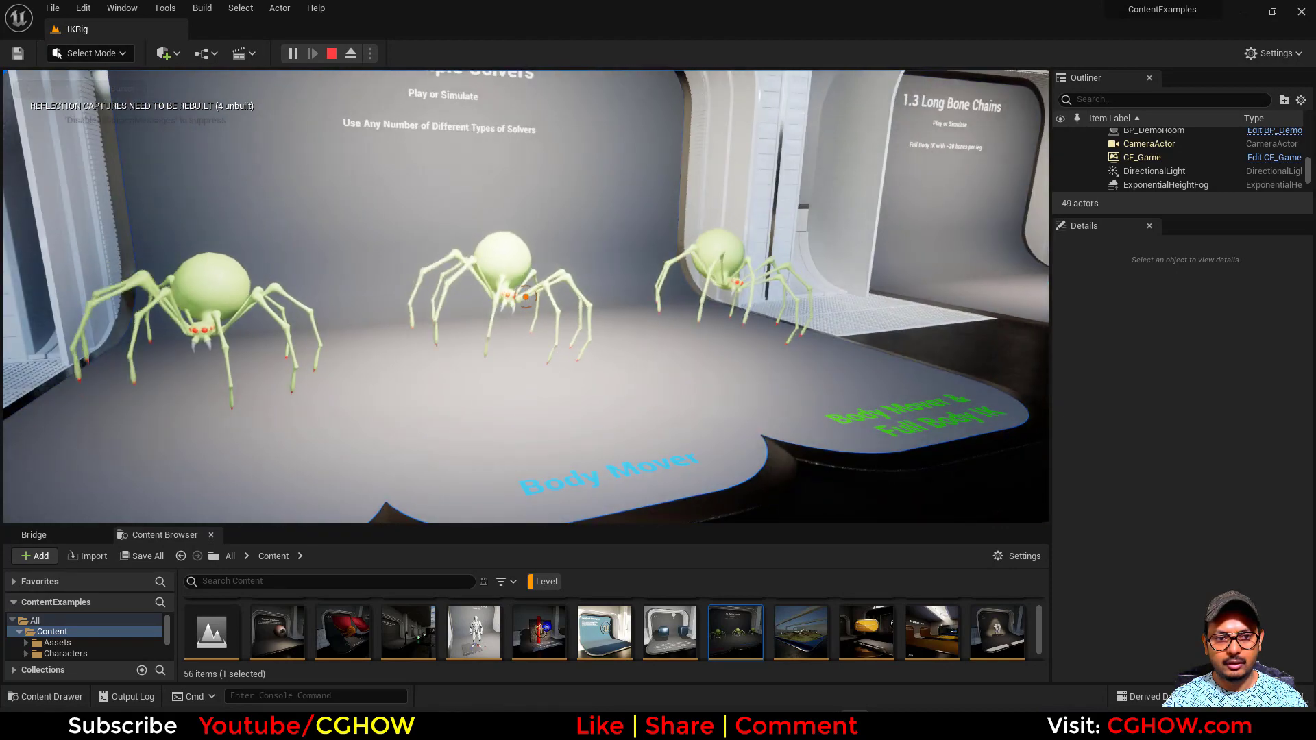
pyautogui.press('w')
pyautogui.press('w')
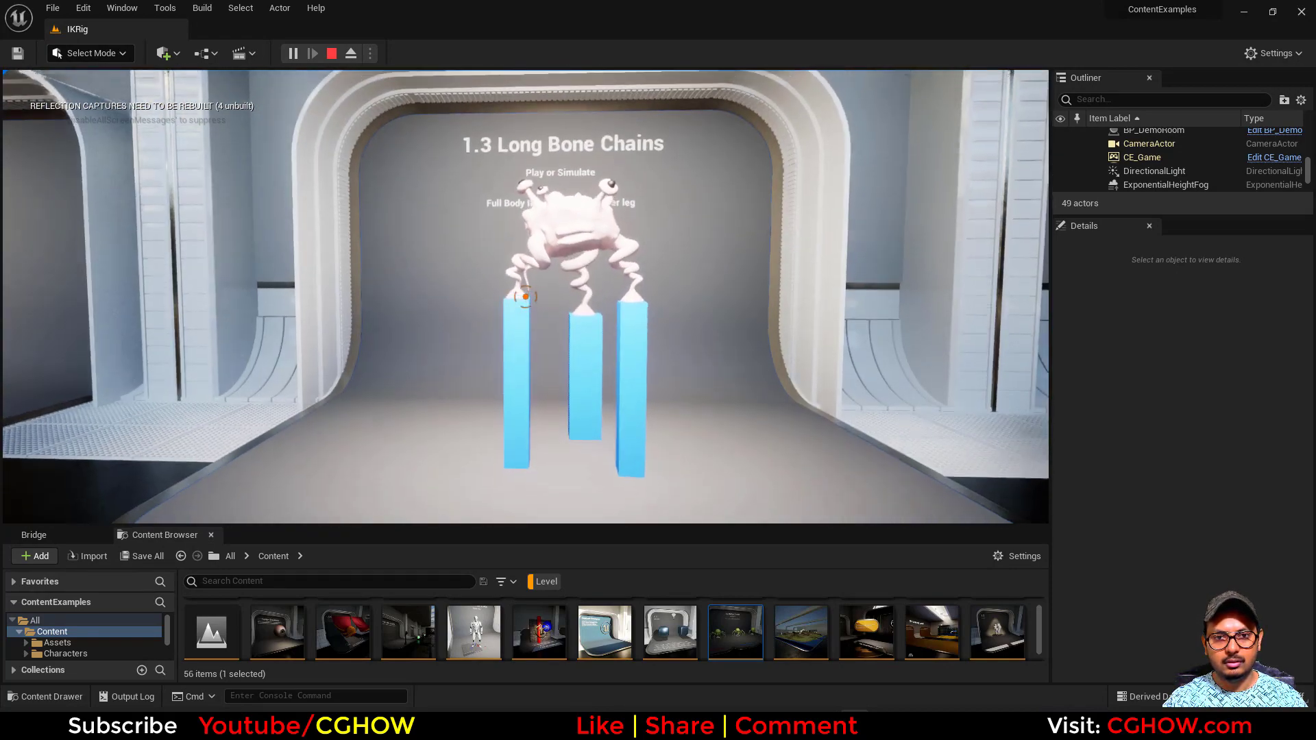
pyautogui.press('w')
pyautogui.press('w')
pyautogui.press('d')
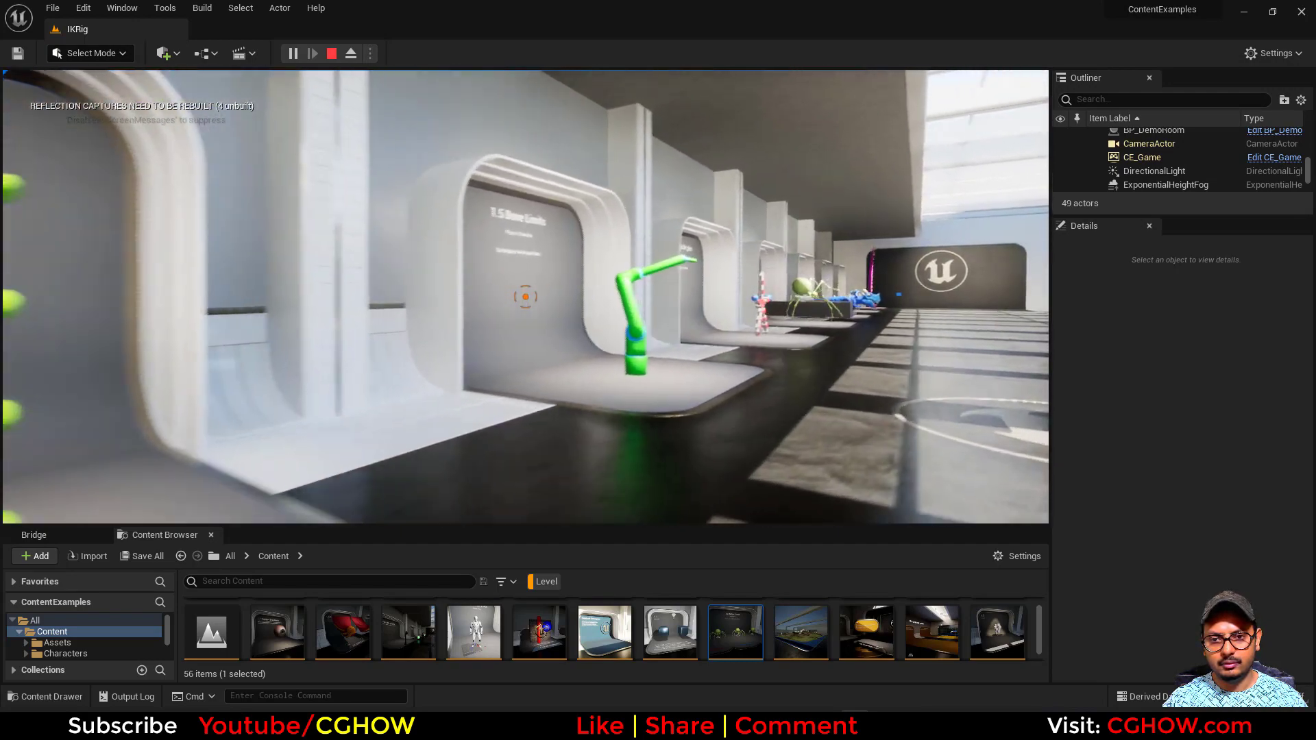
# View the displays from 1.6 Preferred Angles to the hall's end wall, examining 1.8 Additive Look At up close, and stop playing the level
pyautogui.press('w')
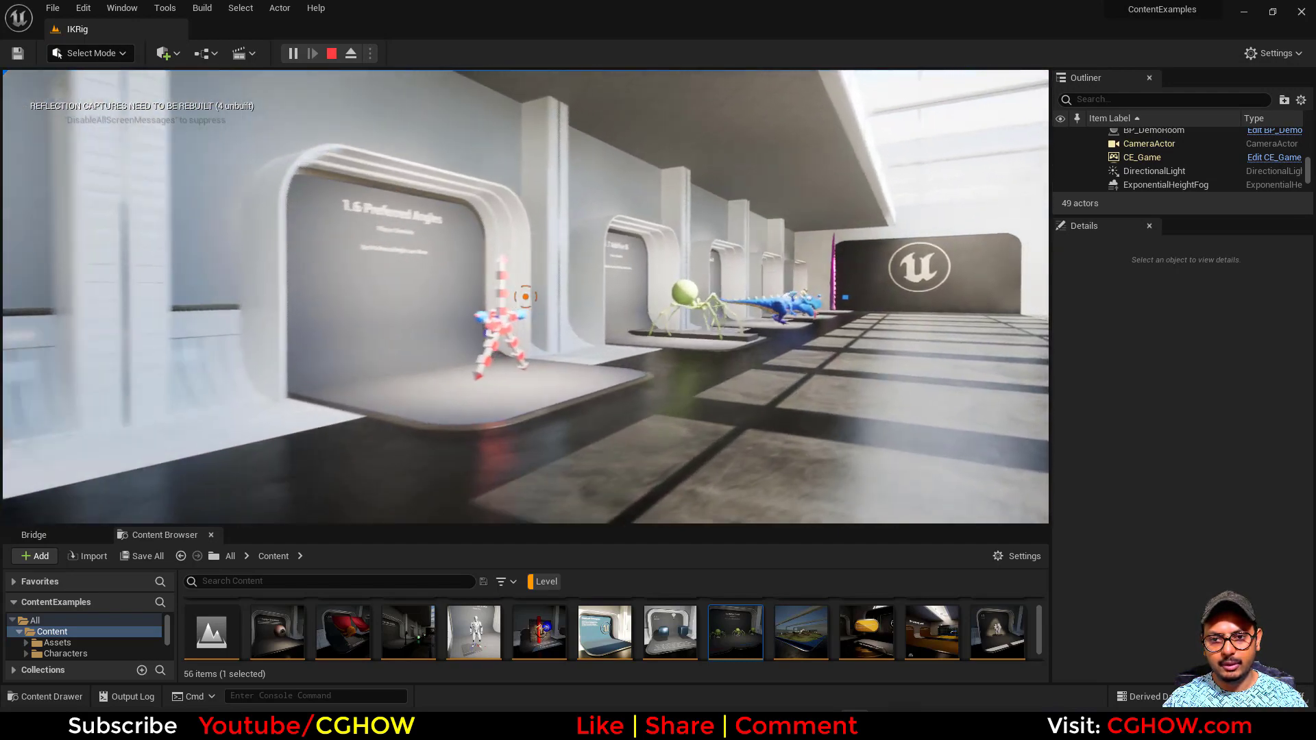
pyautogui.press('w')
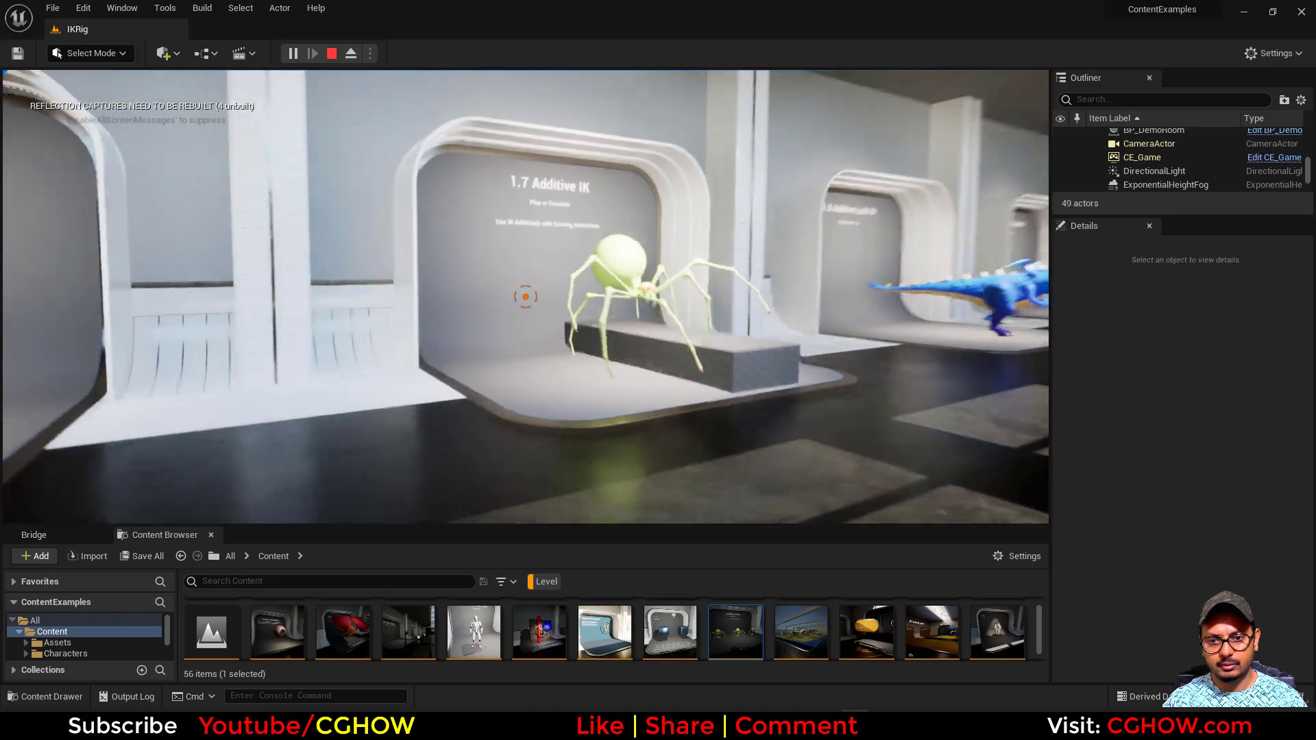
pyautogui.press('w')
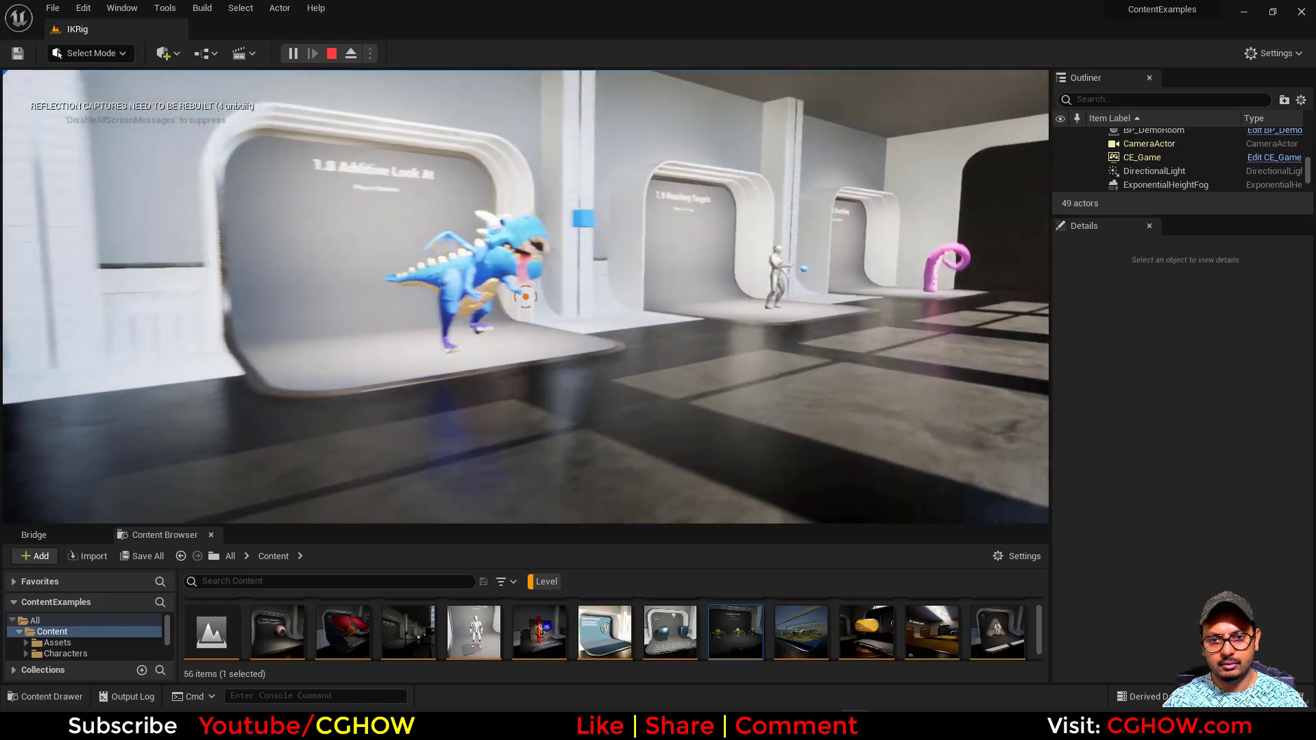
pyautogui.press('w')
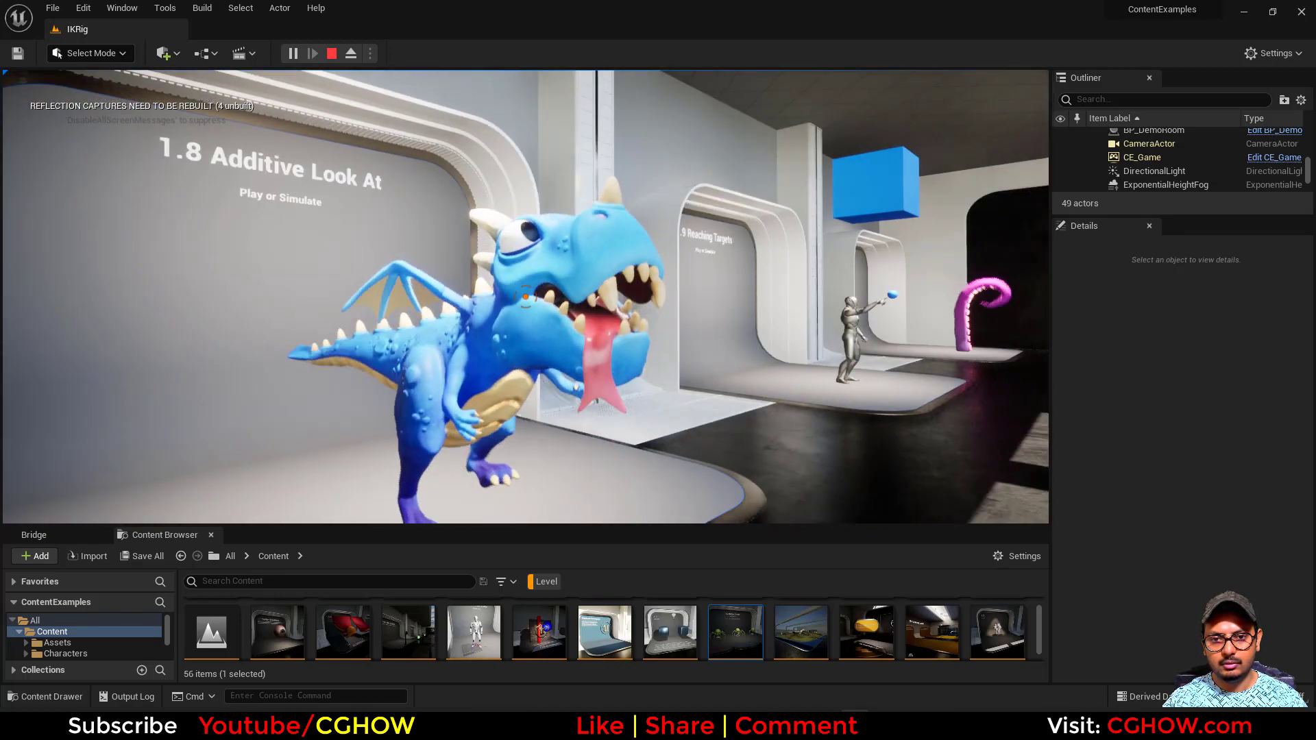
pyautogui.press('s')
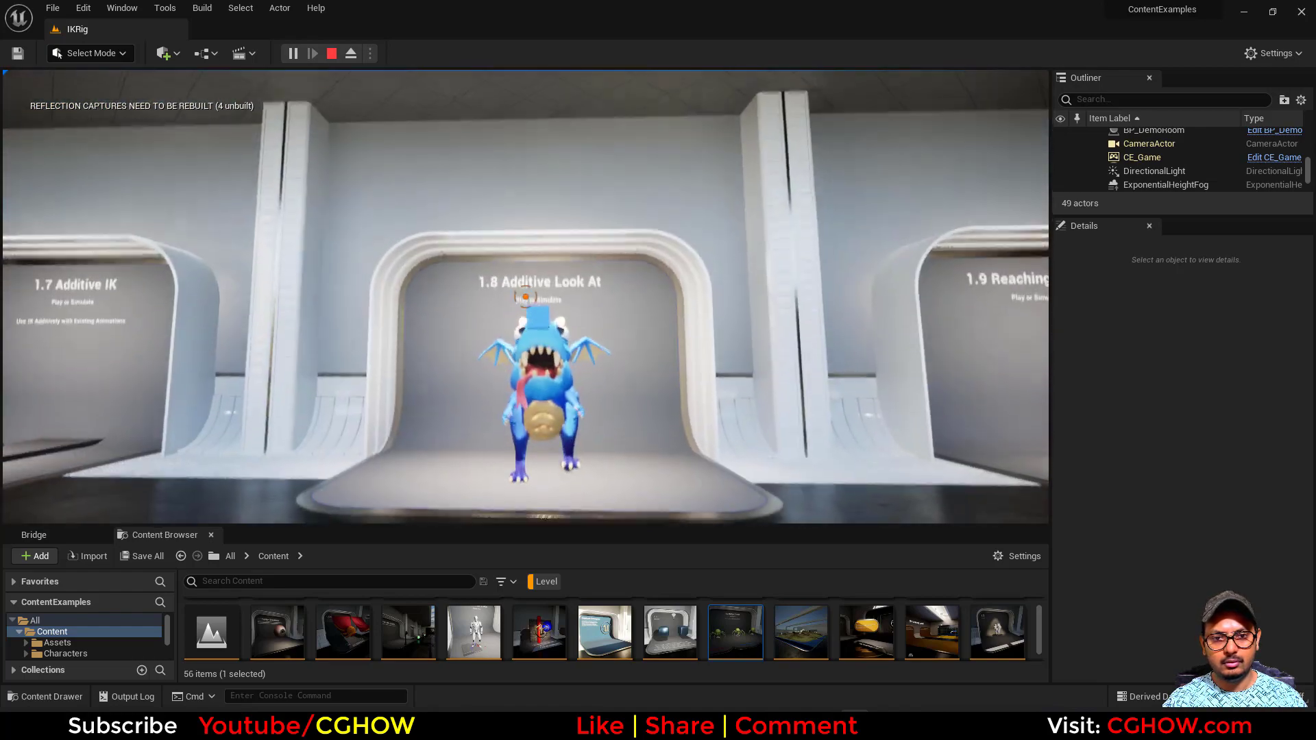
pyautogui.press('d')
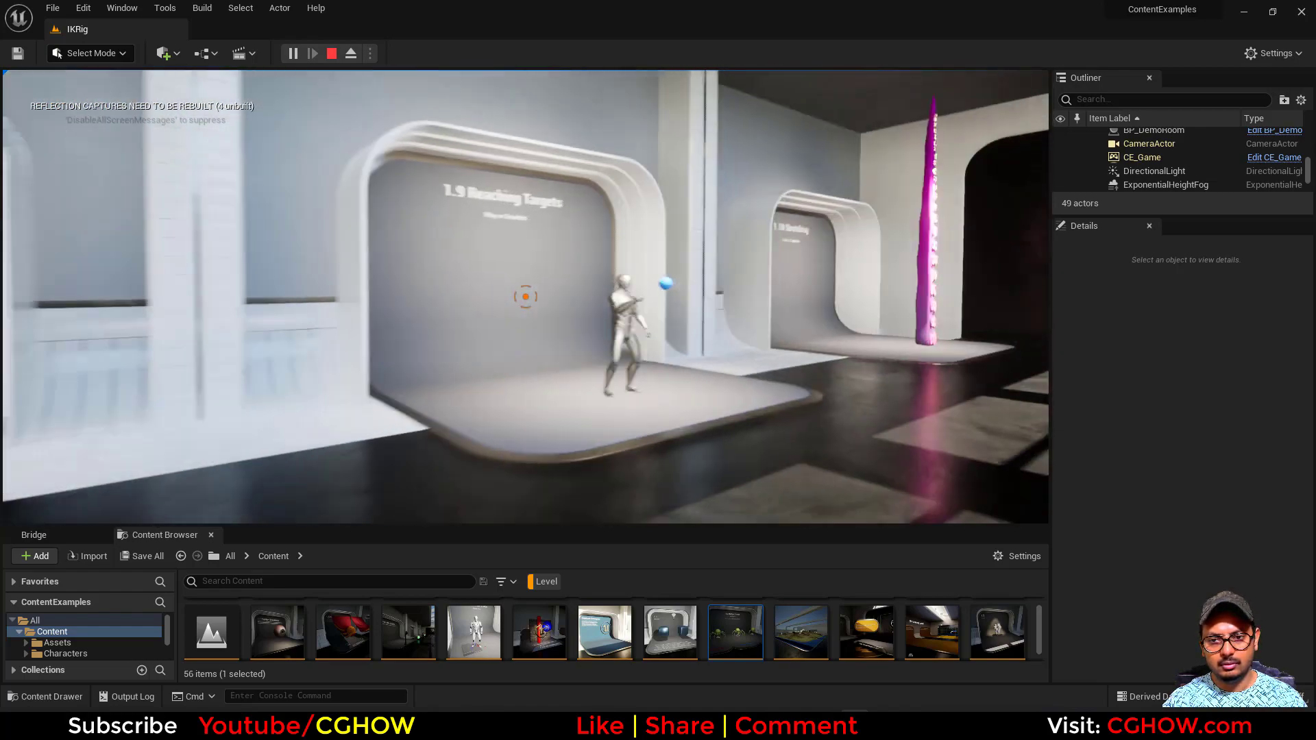
pyautogui.press('d')
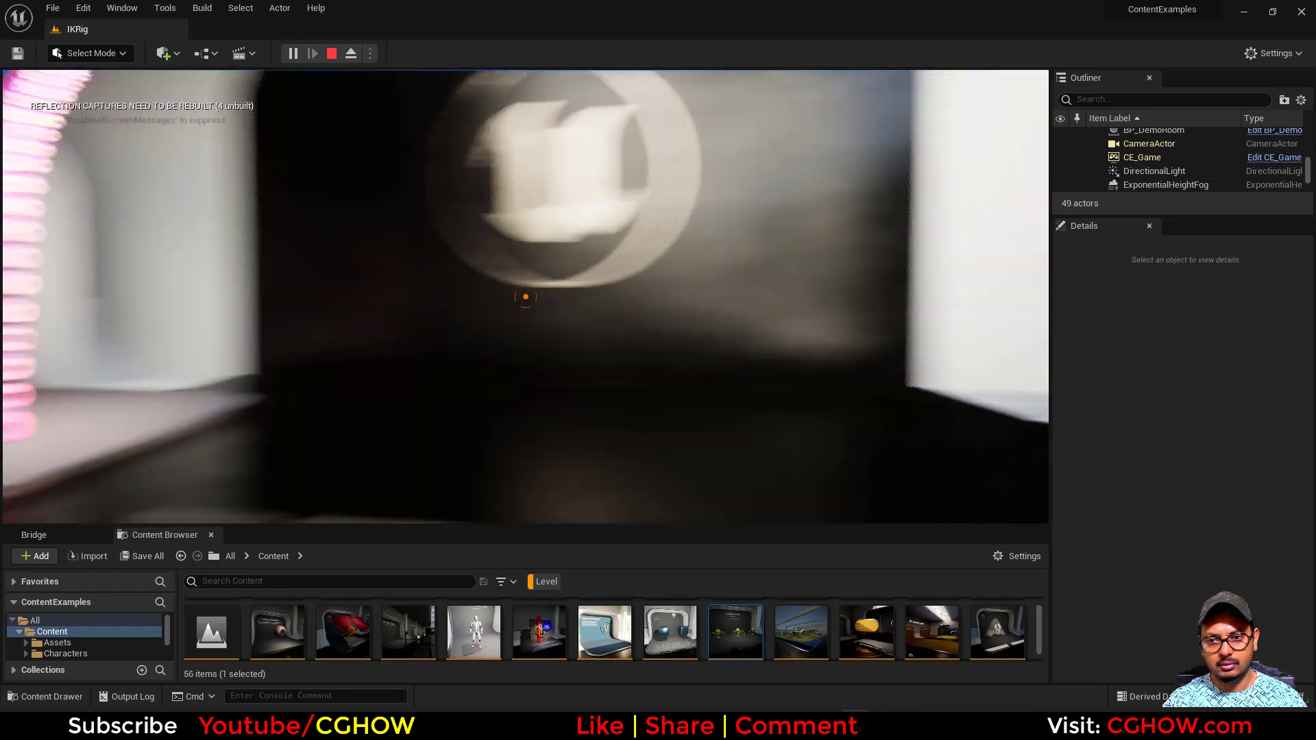
pyautogui.press('Escape')
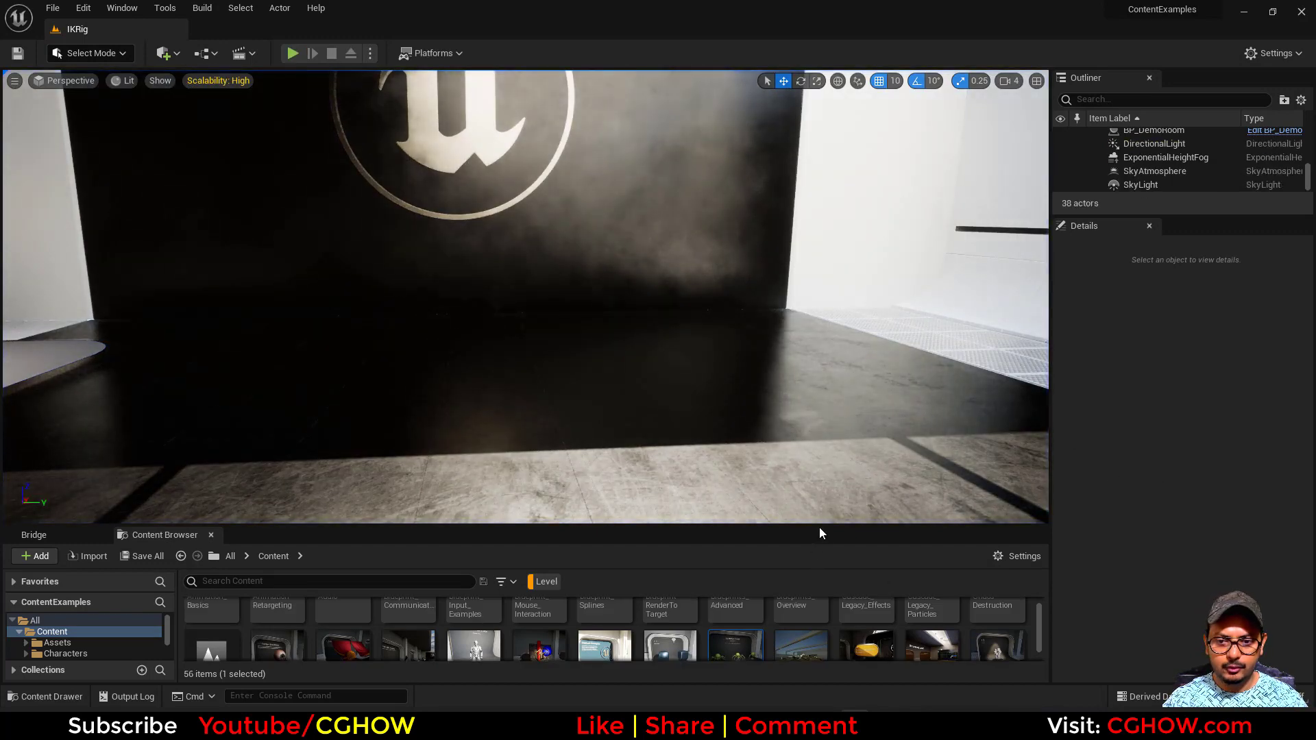
# Enlarge the asset area and open the ChaosDestruction level without saving the 3DGasIntro changes
pyautogui.moveTo(820, 528); pyautogui.dragTo(840, 291)
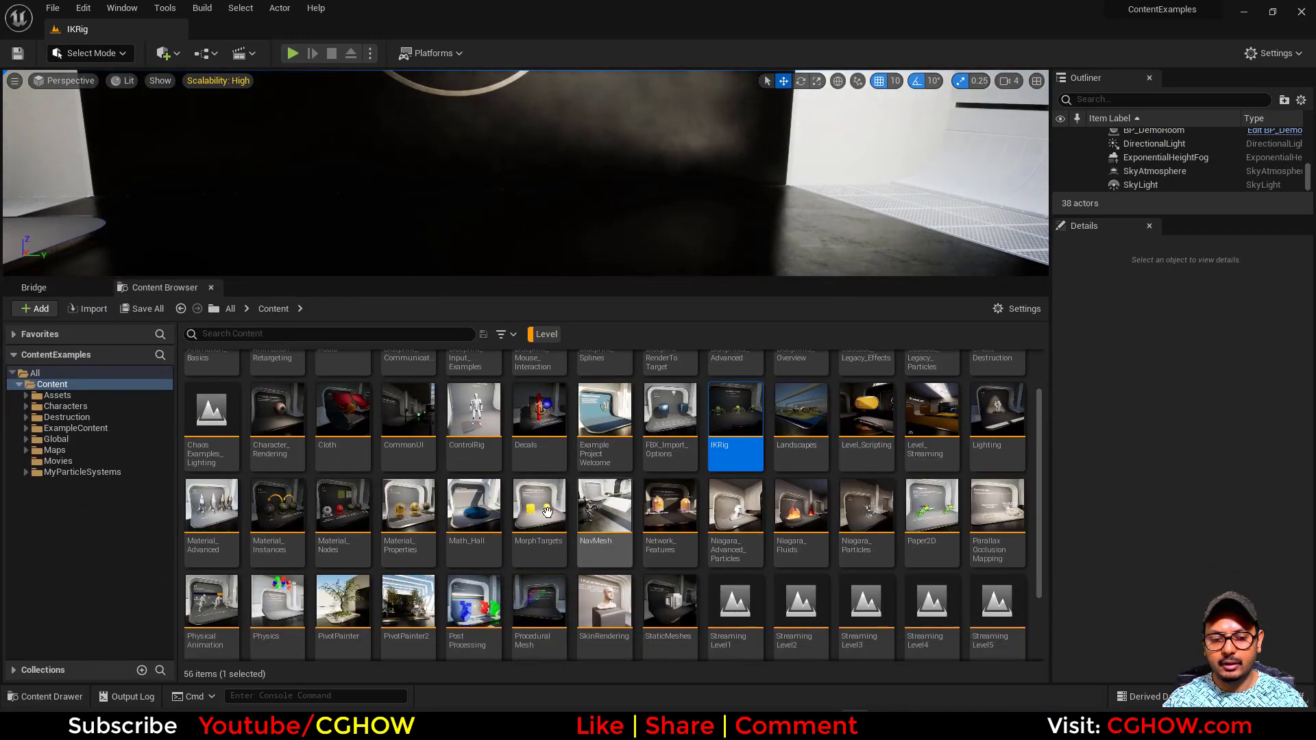
pyautogui.scroll(1, 446, 524)
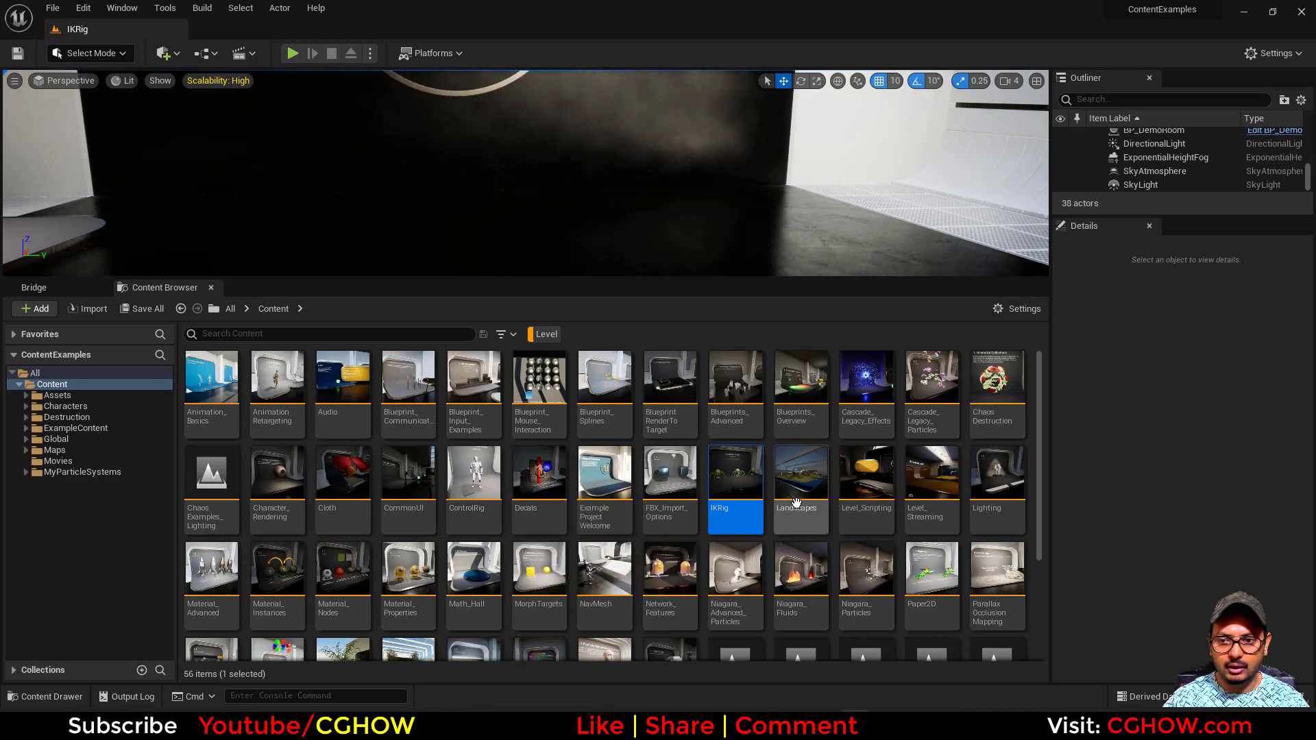
pyautogui.doubleClick(1007, 377)
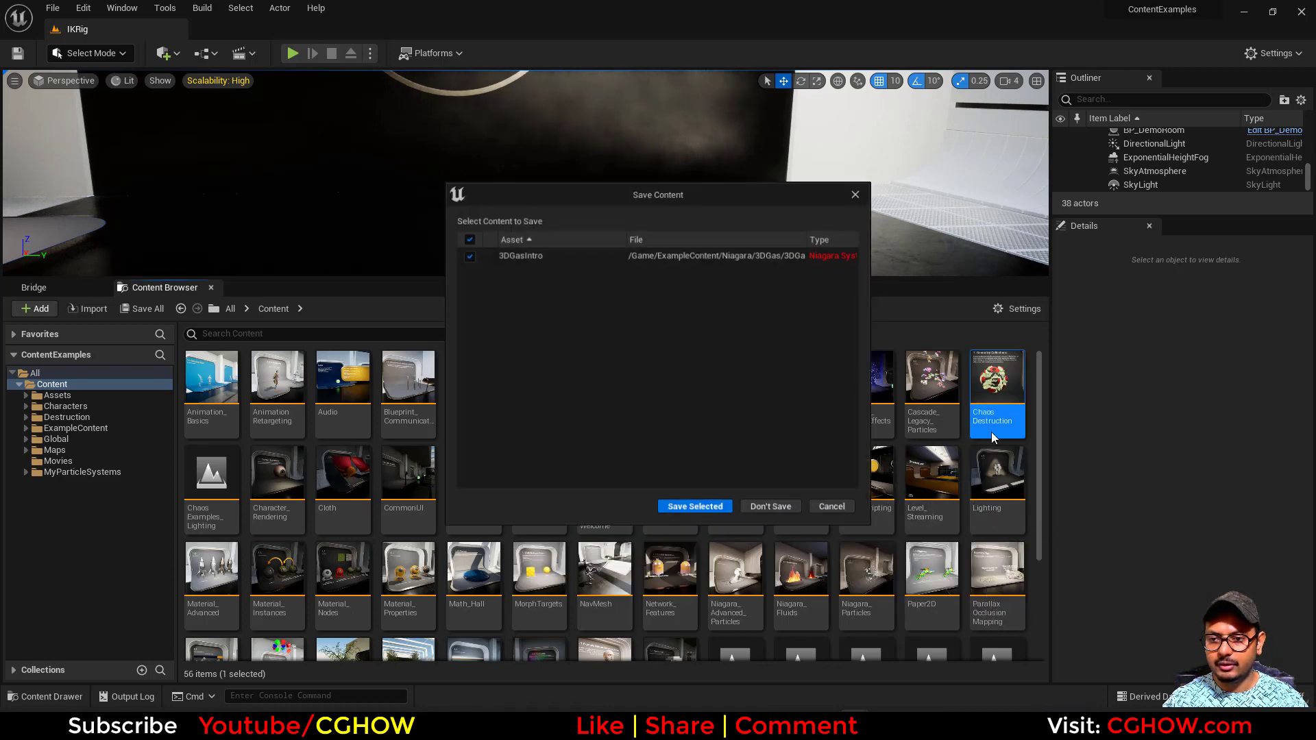
pyautogui.click(775, 514)
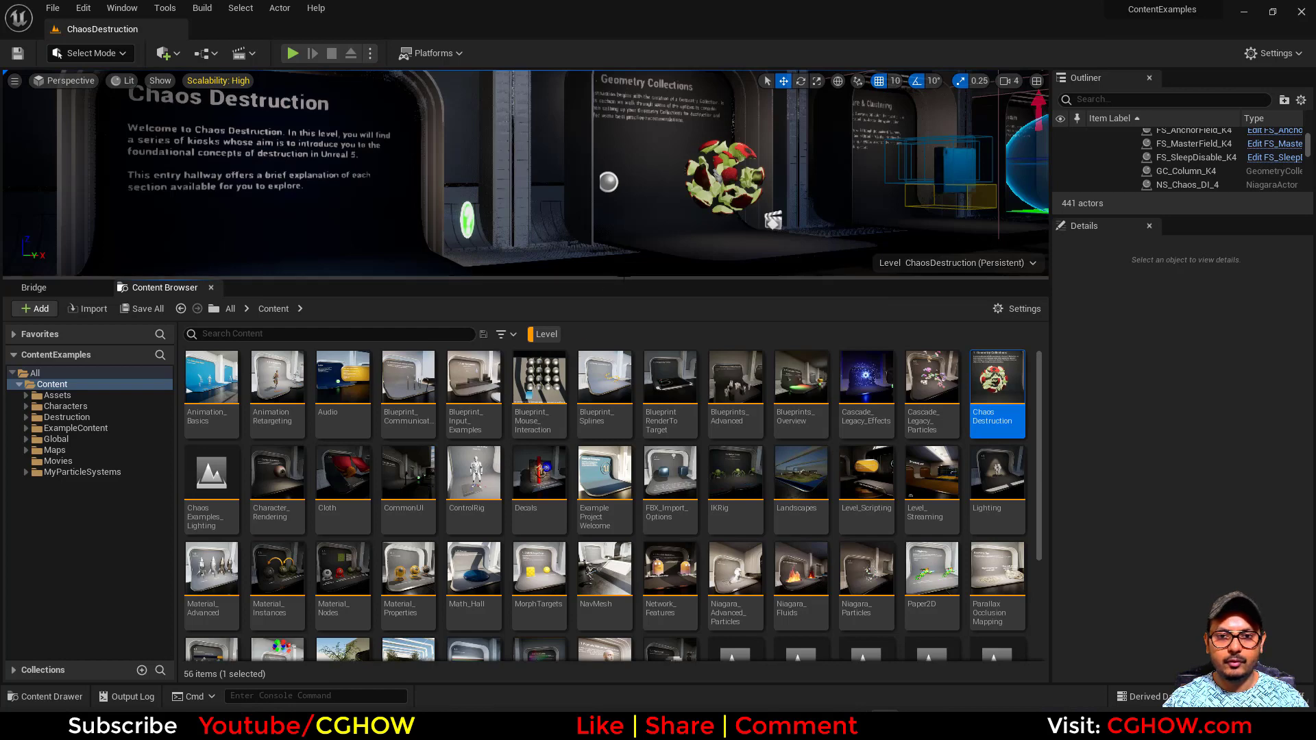
# Enlarge the viewport, play the ChaosDestruction level in full screen and walk up to the 1. Geometry Collections display
pyautogui.moveTo(628, 279); pyautogui.dragTo(611, 515)
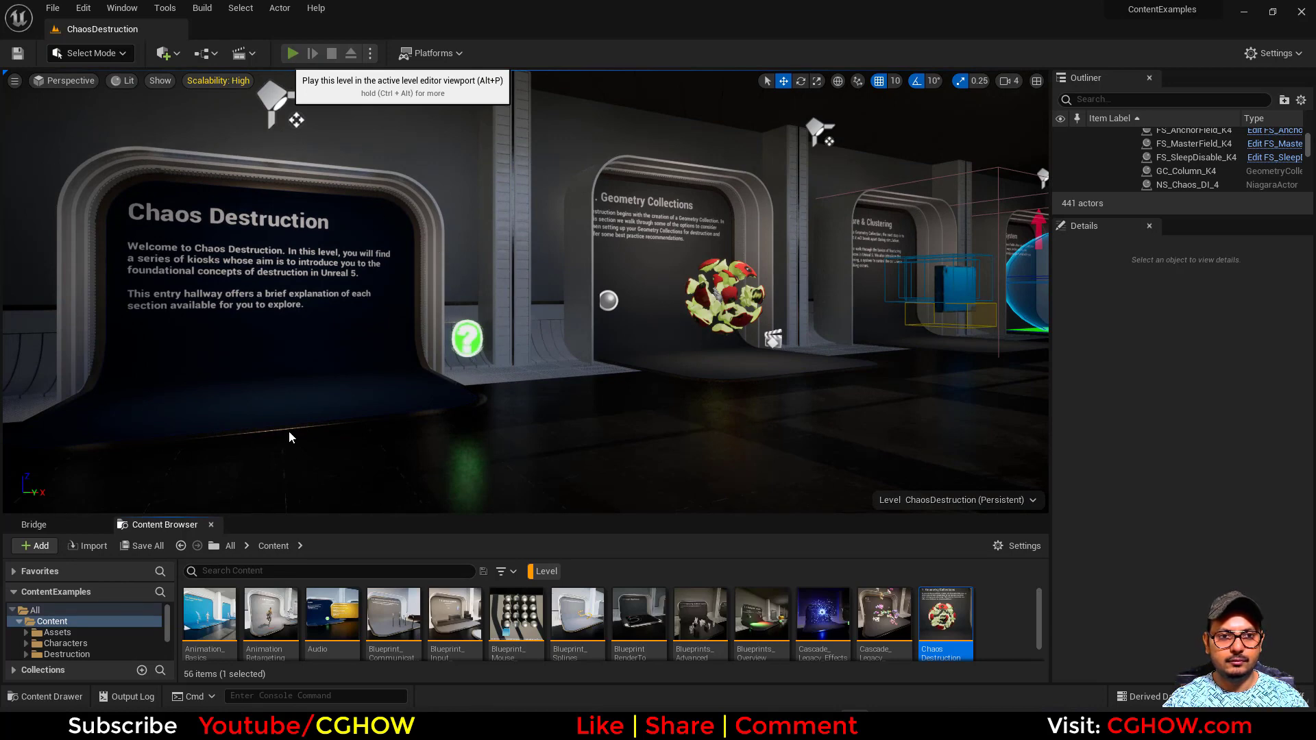
pyautogui.click(292, 53)
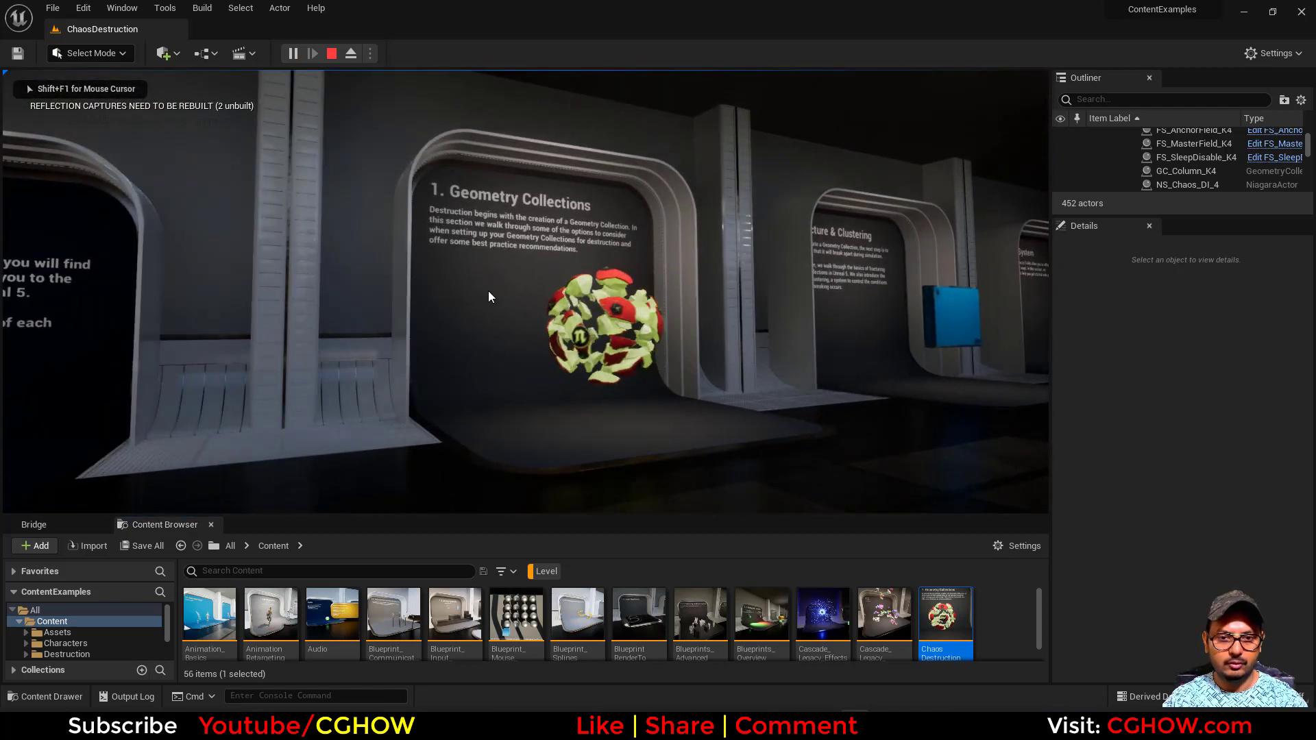
pyautogui.press('F11')
pyautogui.press('w')
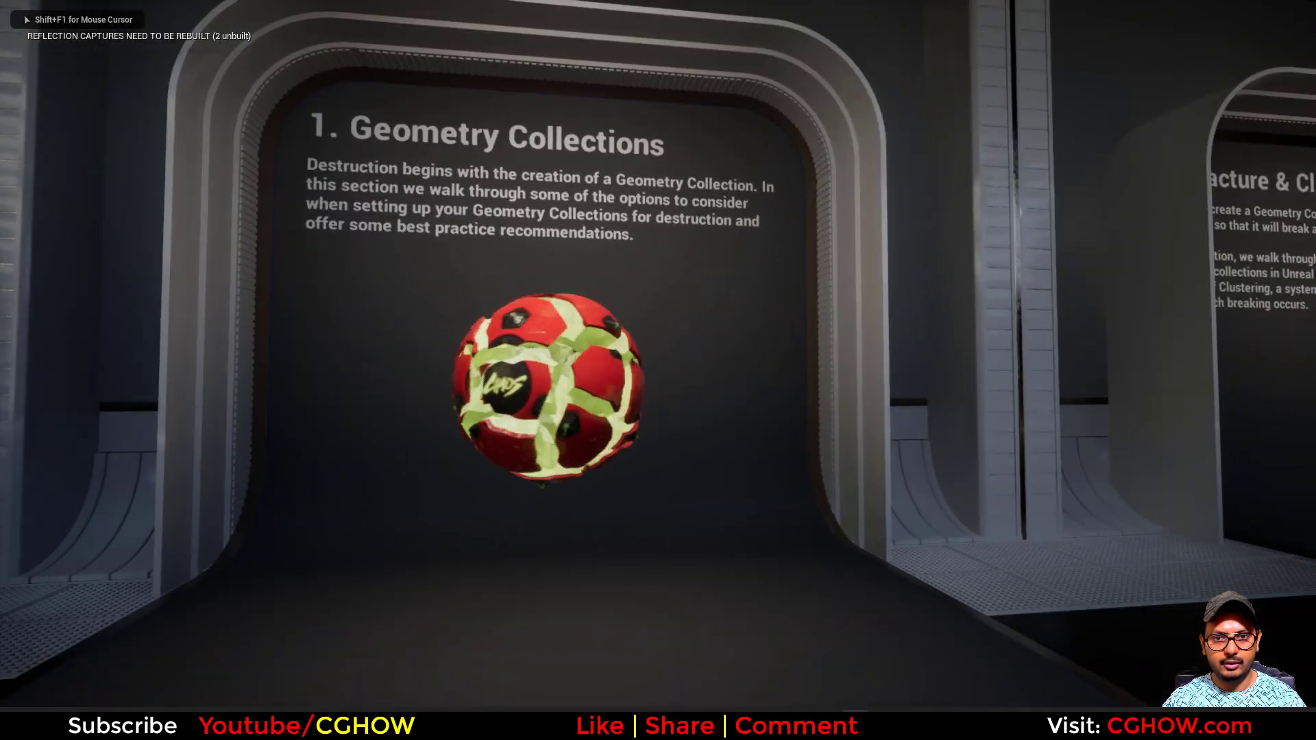